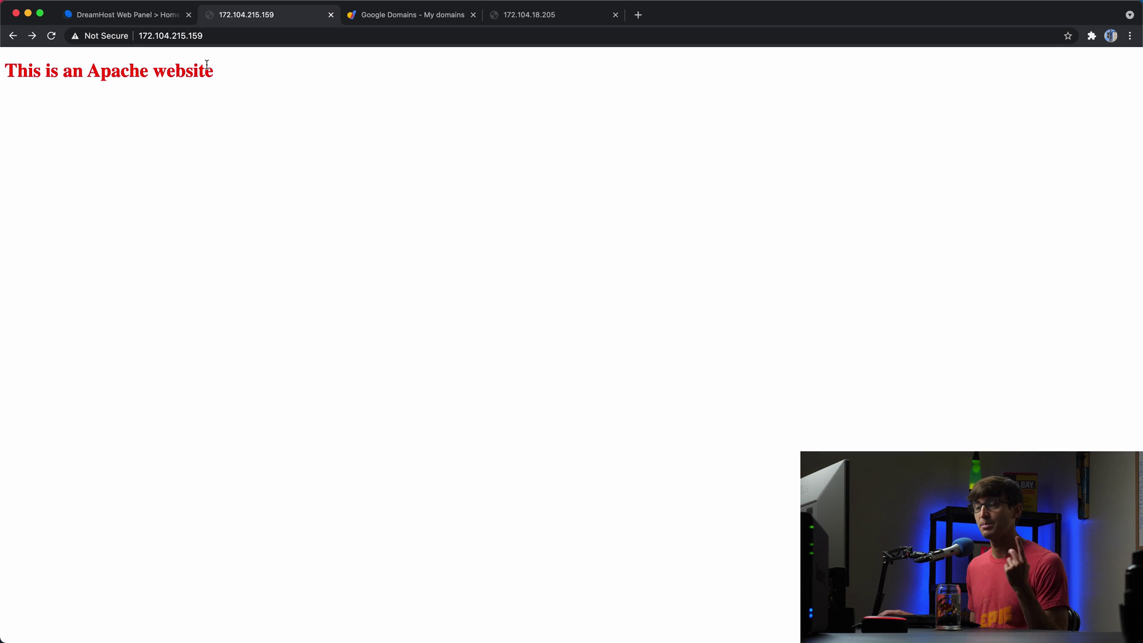
- Compare the Apache site at 172.104.215.159 with the Nginx site at 172.104.18.205, checking each server's IP address
{"action": "left_click", "coordinate": [194, 35]}
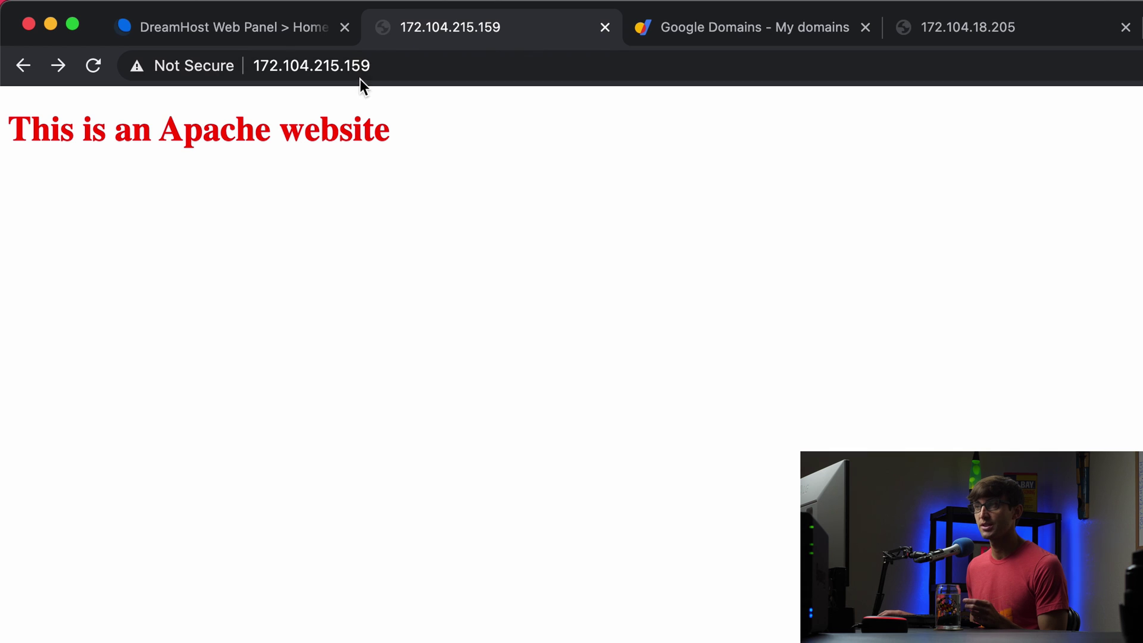
{"action": "left_click", "coordinate": [390, 64]}
{"action": "double_click", "coordinate": [365, 67]}
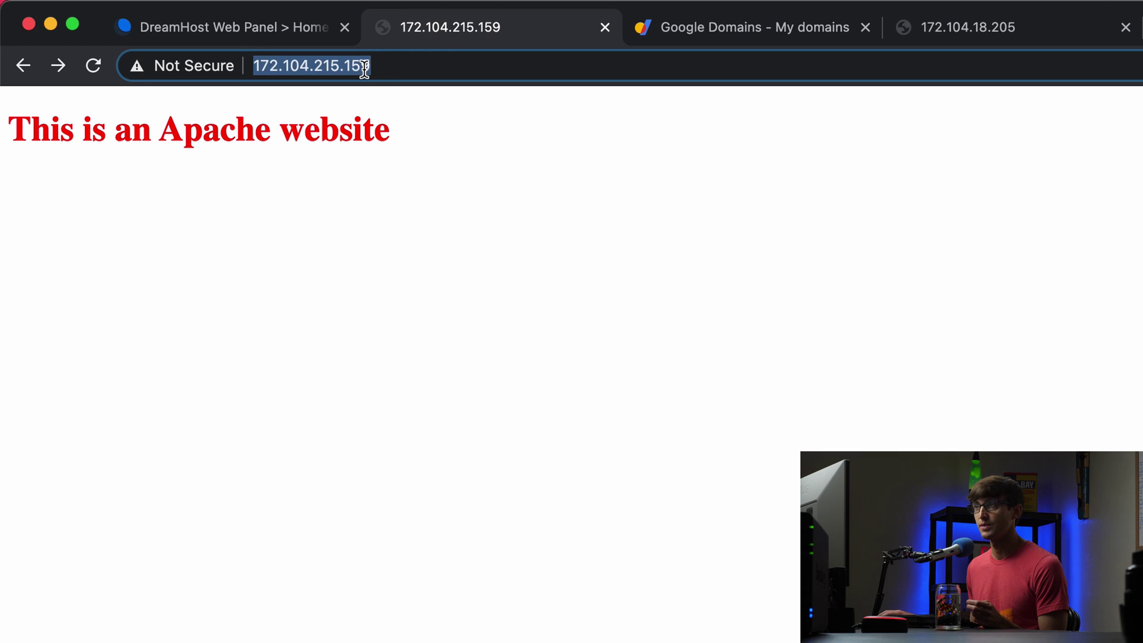
{"action": "left_click", "coordinate": [994, 30]}
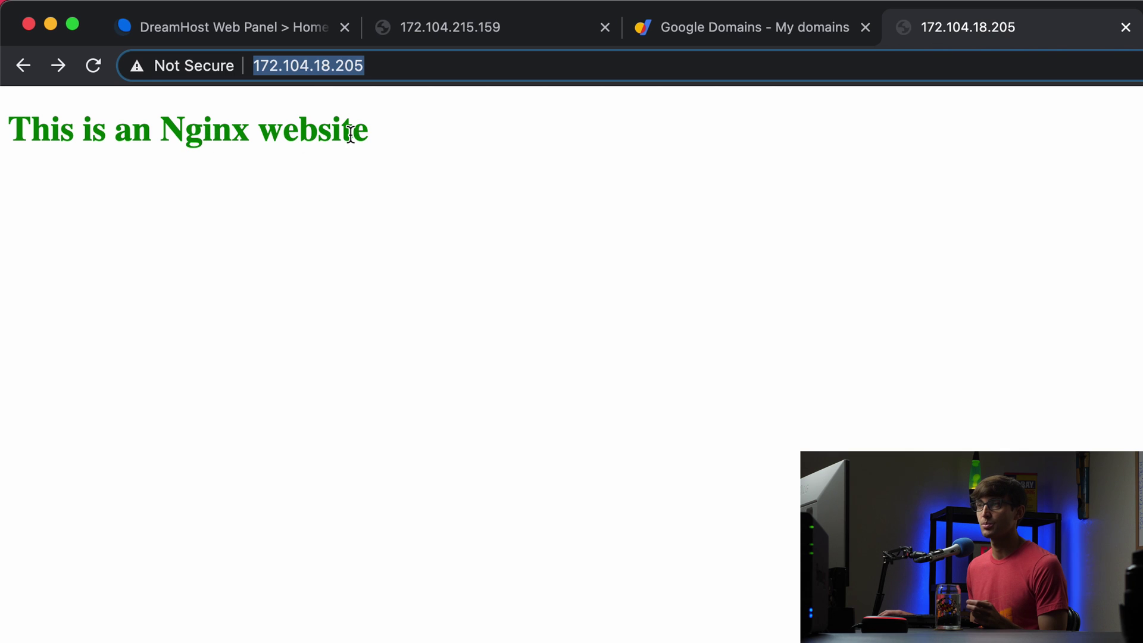
{"action": "left_click", "coordinate": [358, 111]}
{"action": "left_click_drag", "start_coordinate": [336, 65], "coordinate": [371, 67]}
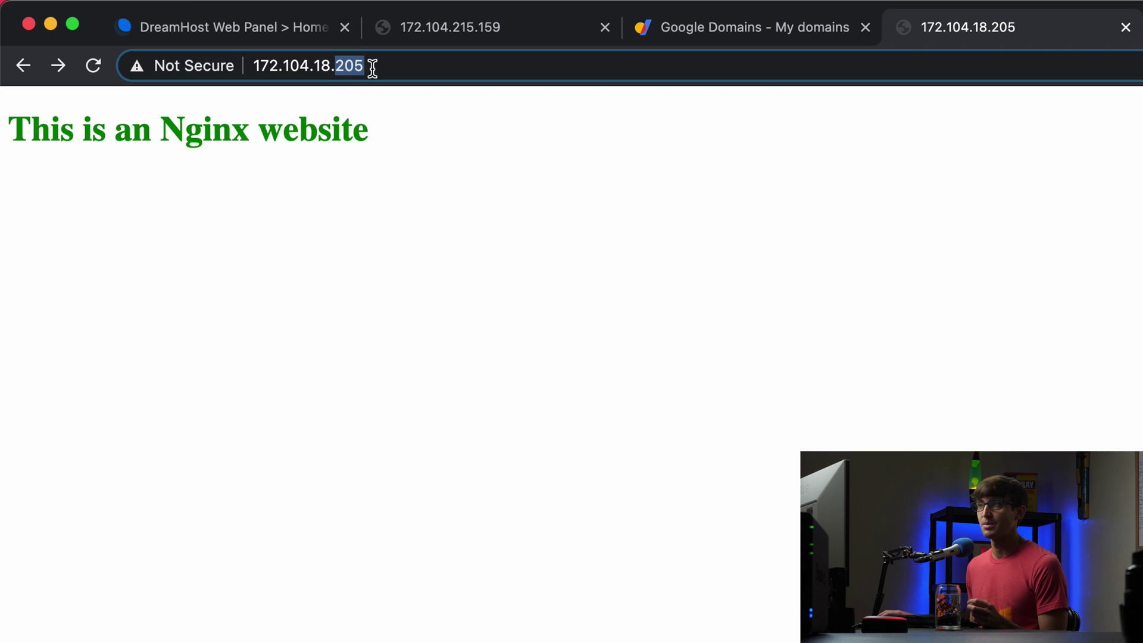
{"action": "left_click", "coordinate": [457, 168]}
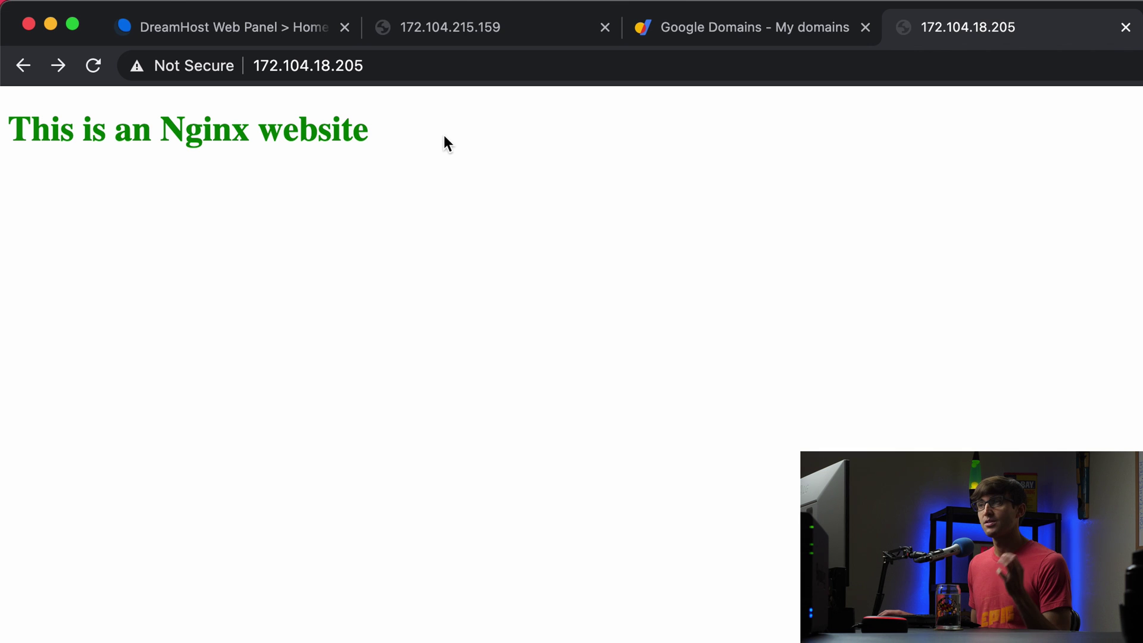
- Open the list of managed domains in the DreamHost panel and locate tonyflorida.me
{"action": "left_click", "coordinate": [268, 37]}
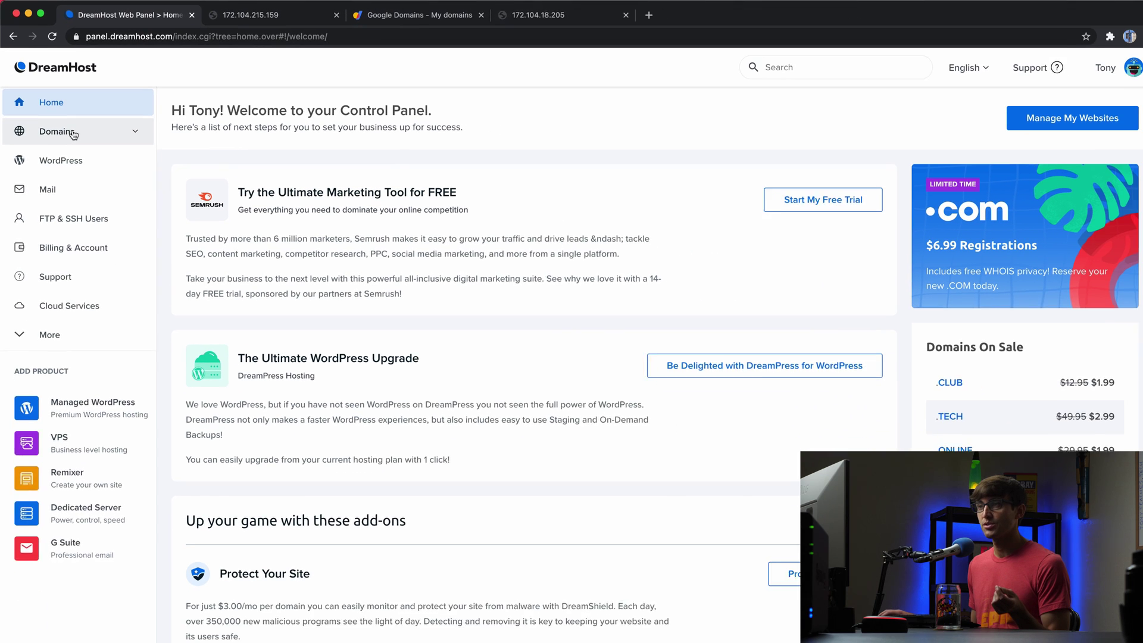
{"action": "left_click", "coordinate": [89, 156]}
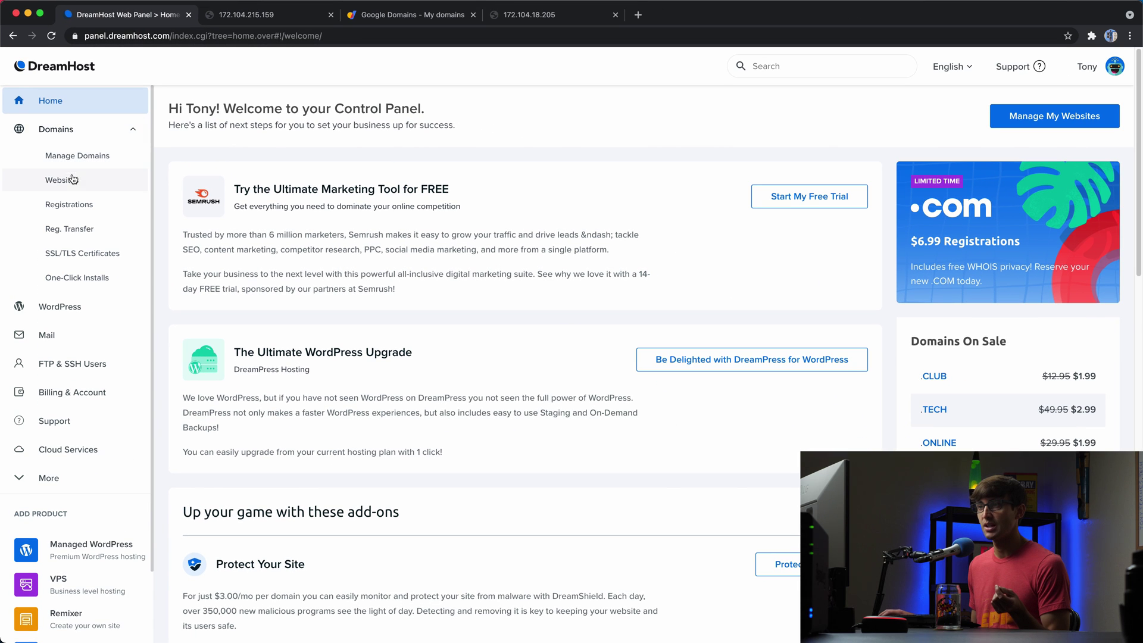
{"action": "left_click", "coordinate": [83, 156]}
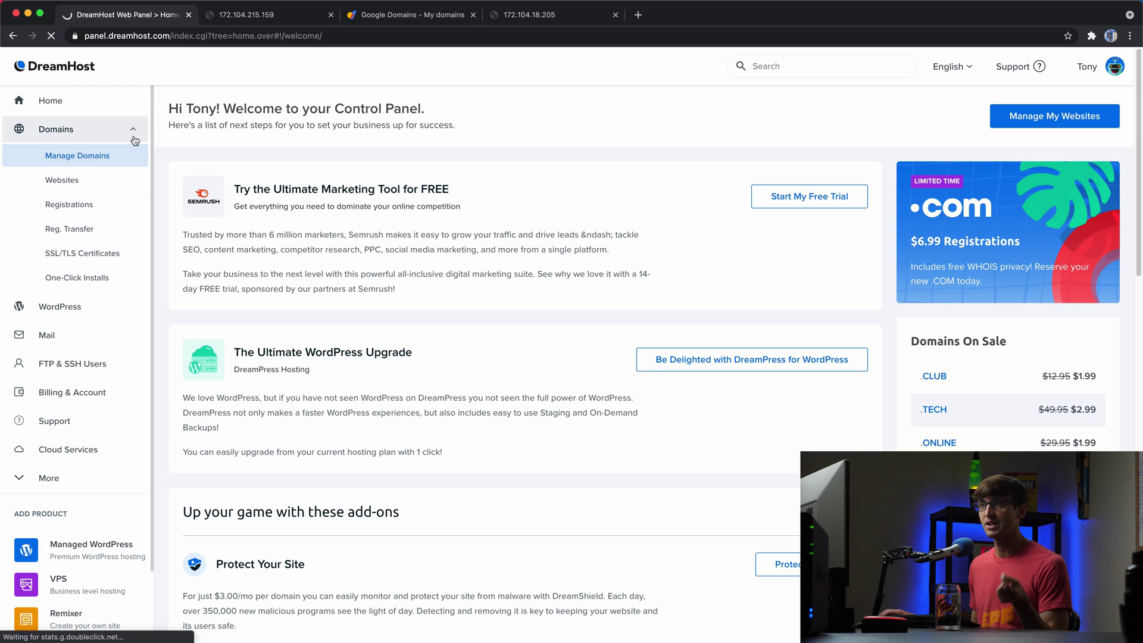
{"action": "scroll", "coordinate": [364, 468], "scroll_direction": "down", "scroll_amount": 8}
{"action": "scroll", "coordinate": [365, 471], "scroll_direction": "down", "scroll_amount": 20}
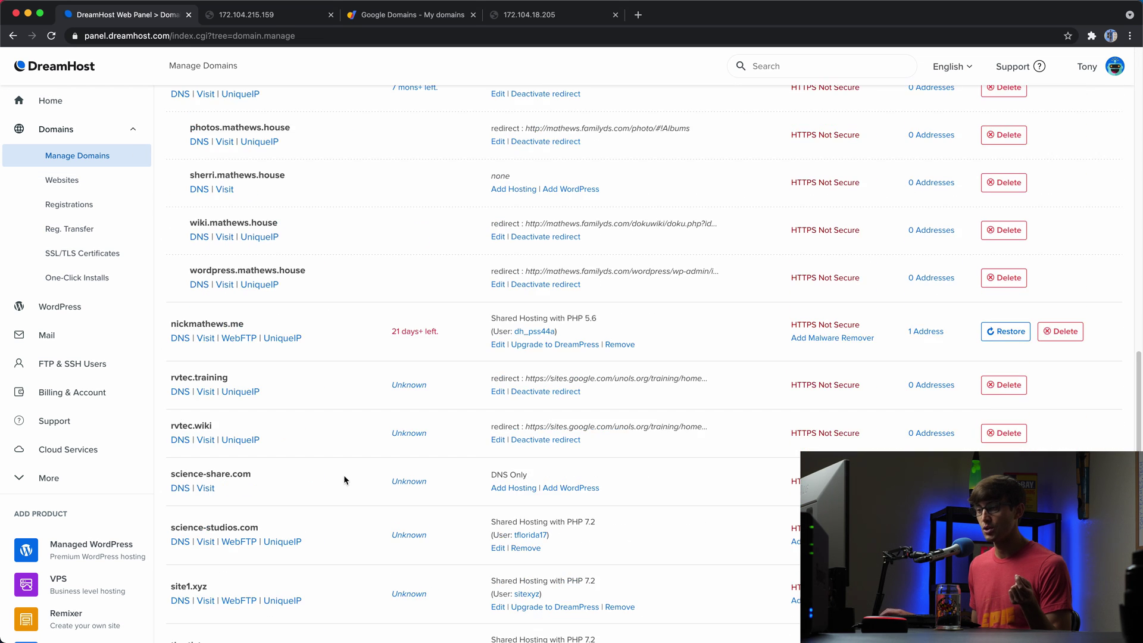
{"action": "scroll", "coordinate": [344, 479], "scroll_direction": "up", "scroll_amount": 6}
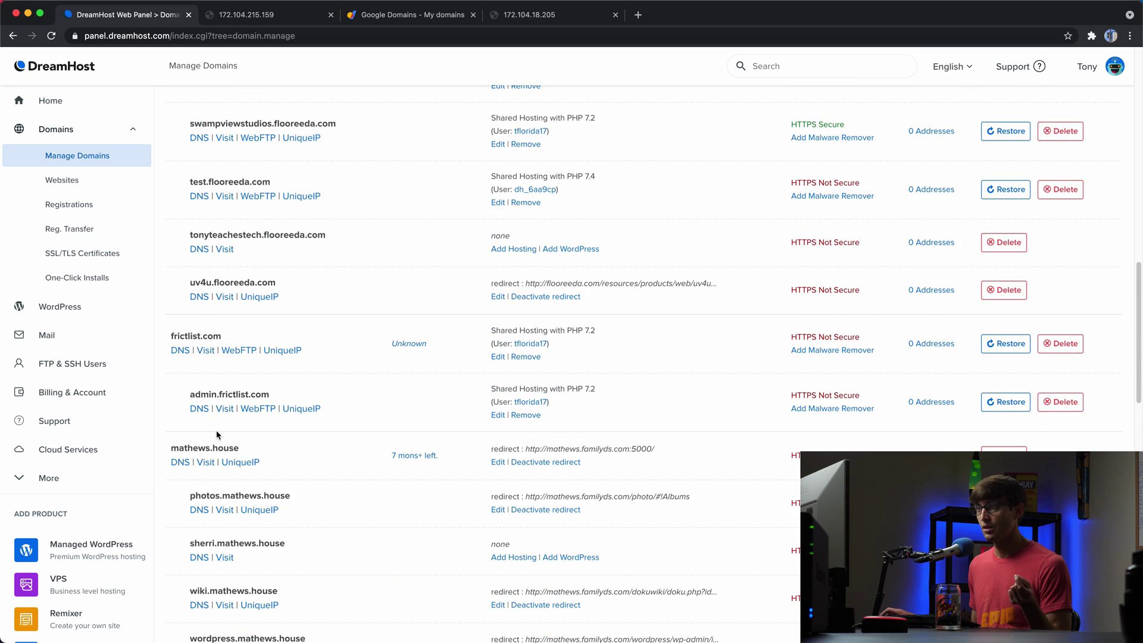
{"action": "scroll", "coordinate": [217, 434], "scroll_direction": "down", "scroll_amount": 11}
{"action": "scroll", "coordinate": [218, 470], "scroll_direction": "down", "scroll_amount": 5}
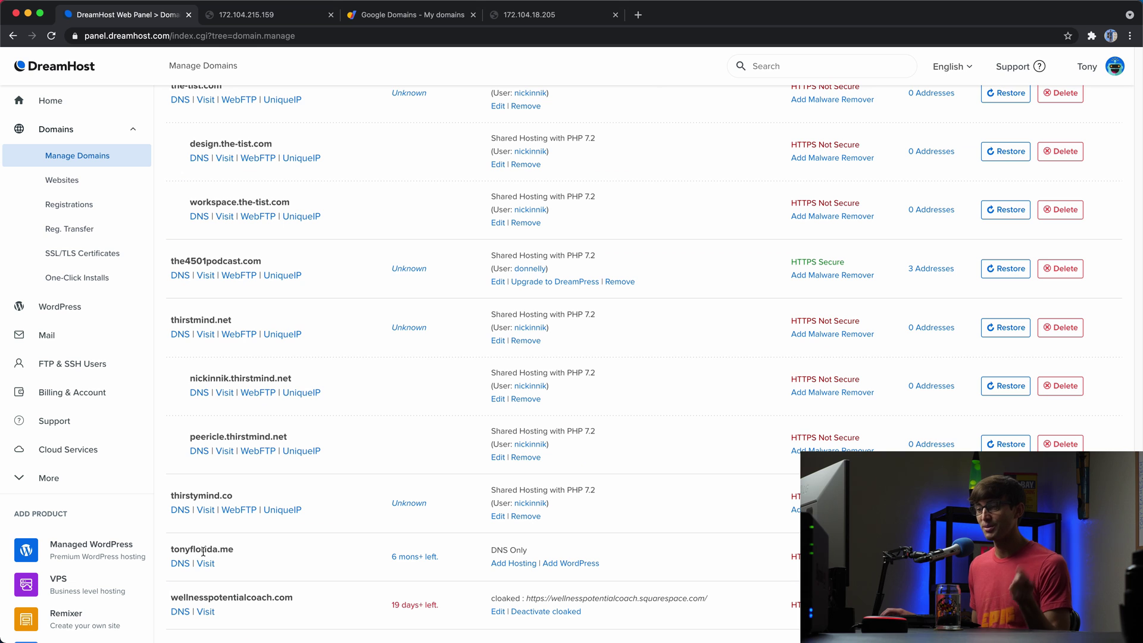
{"action": "double_click", "coordinate": [197, 548]}
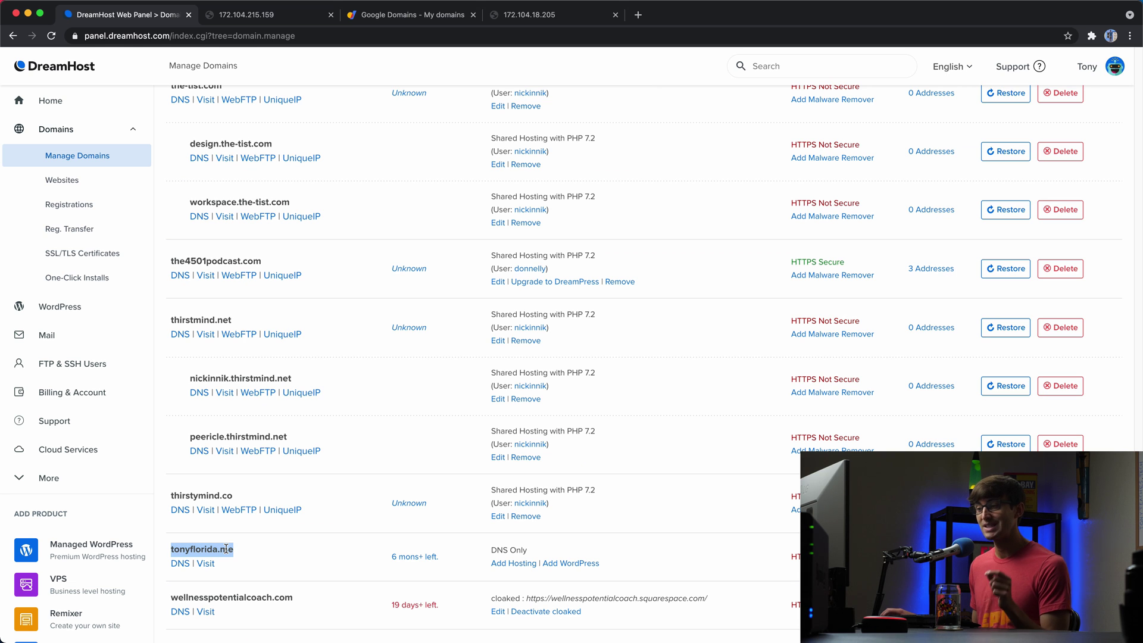
- Review the Apache page, the domain list in Google Domains and the Nginx page
{"action": "left_click", "coordinate": [241, 18]}
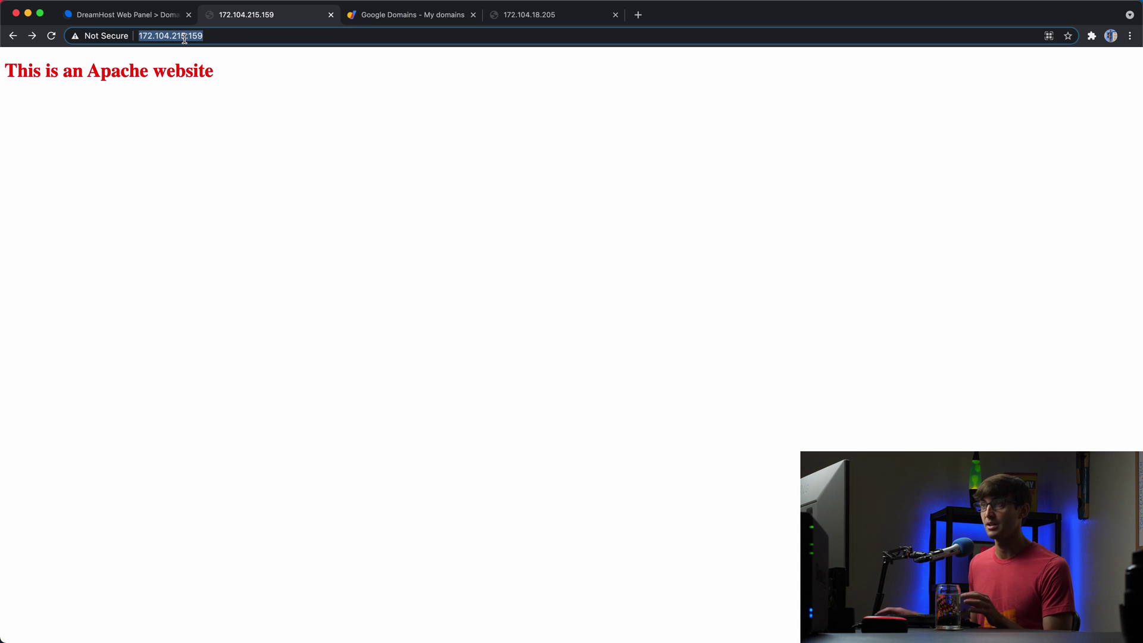
{"action": "left_click_drag", "start_coordinate": [197, 66], "coordinate": [2, 71]}
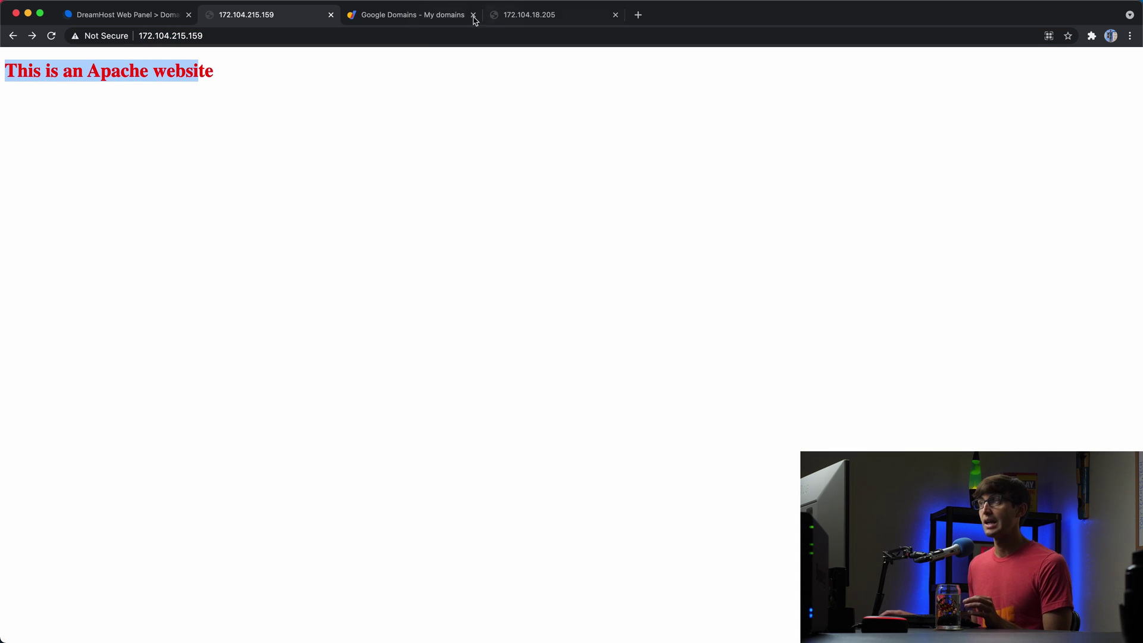
{"action": "left_click", "coordinate": [426, 18]}
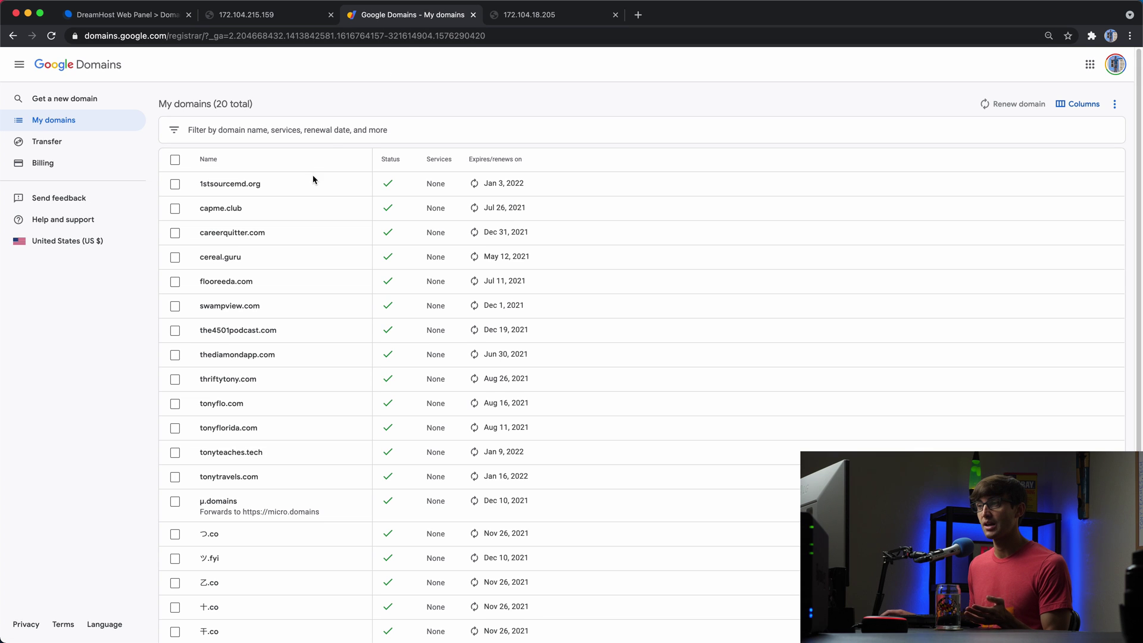
{"action": "left_click", "coordinate": [530, 17]}
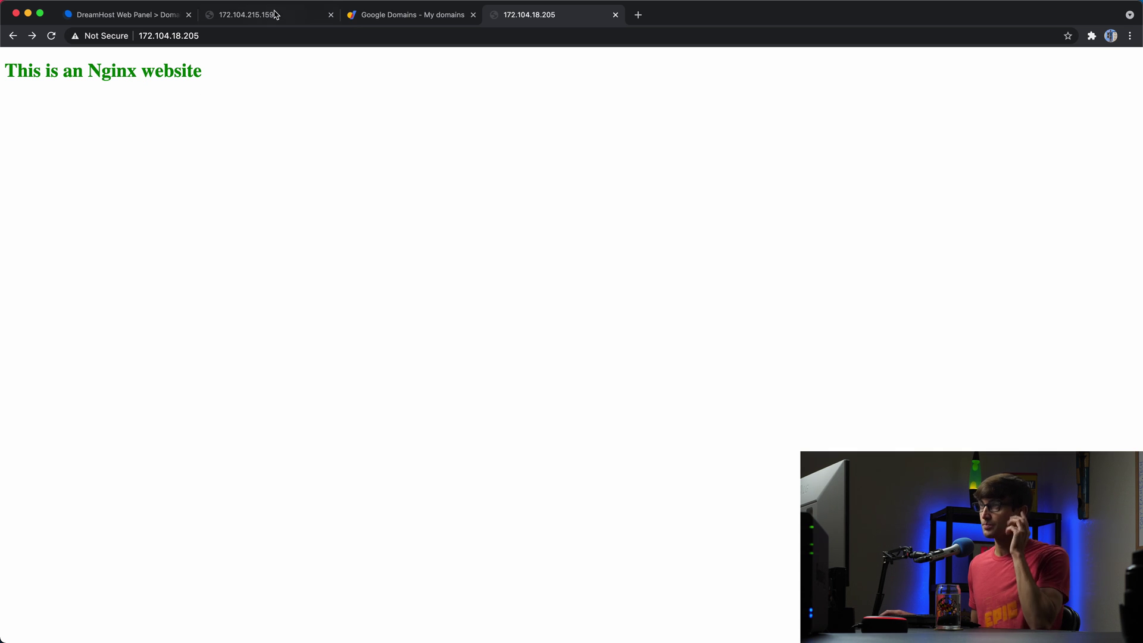
- Test whether tonyflorida.me loads in place of the Apache site's IP address, and return to the Apache page
{"action": "left_click", "coordinate": [275, 14]}
{"action": "left_click", "coordinate": [268, 30]}
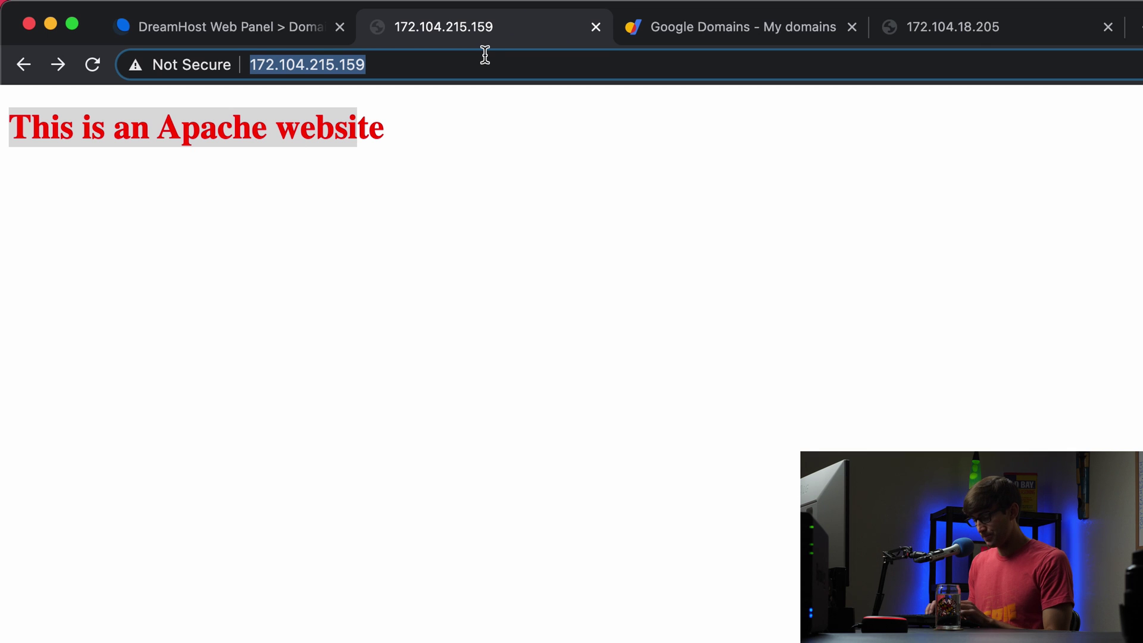
{"action": "type", "text": "tonyflorida.me"}
{"action": "key", "text": "Return"}
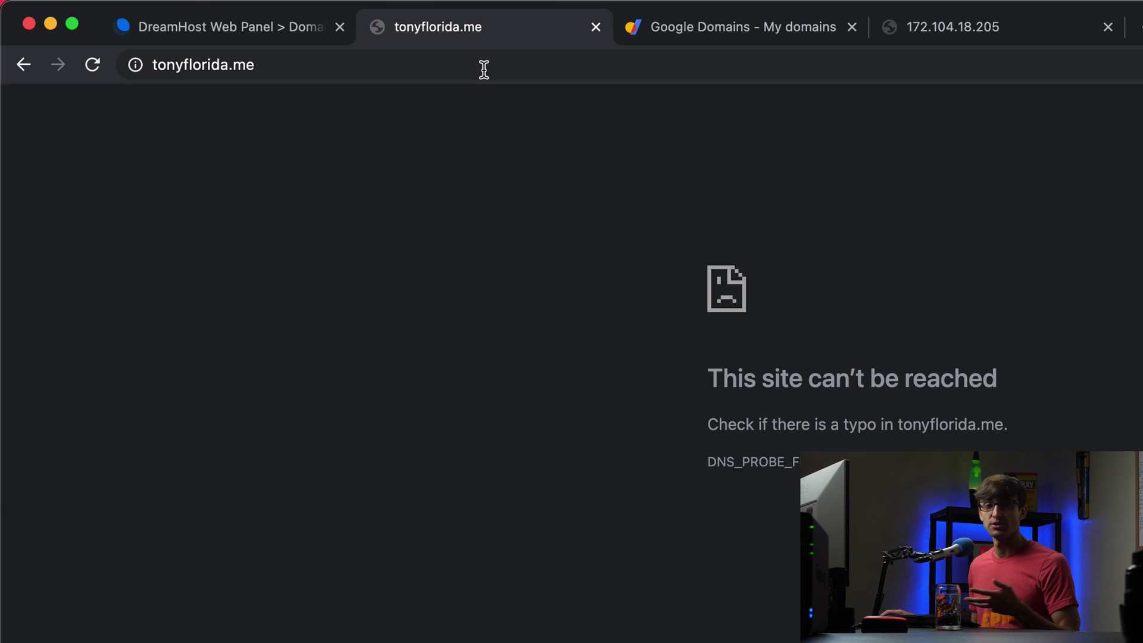
{"action": "left_click", "coordinate": [23, 67]}
- Test whether careerquitter.com loads in place of the Nginx site's IP address, and return to the Nginx page
{"action": "left_click", "coordinate": [913, 31]}
{"action": "left_click", "coordinate": [697, 69]}
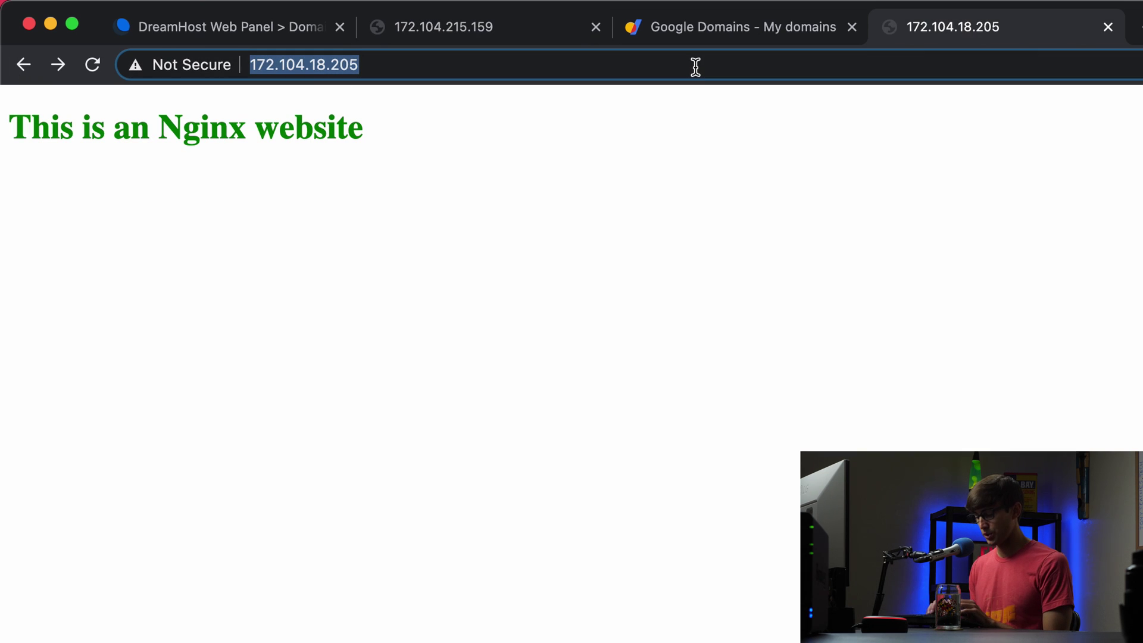
{"action": "type", "text": "carerr"}
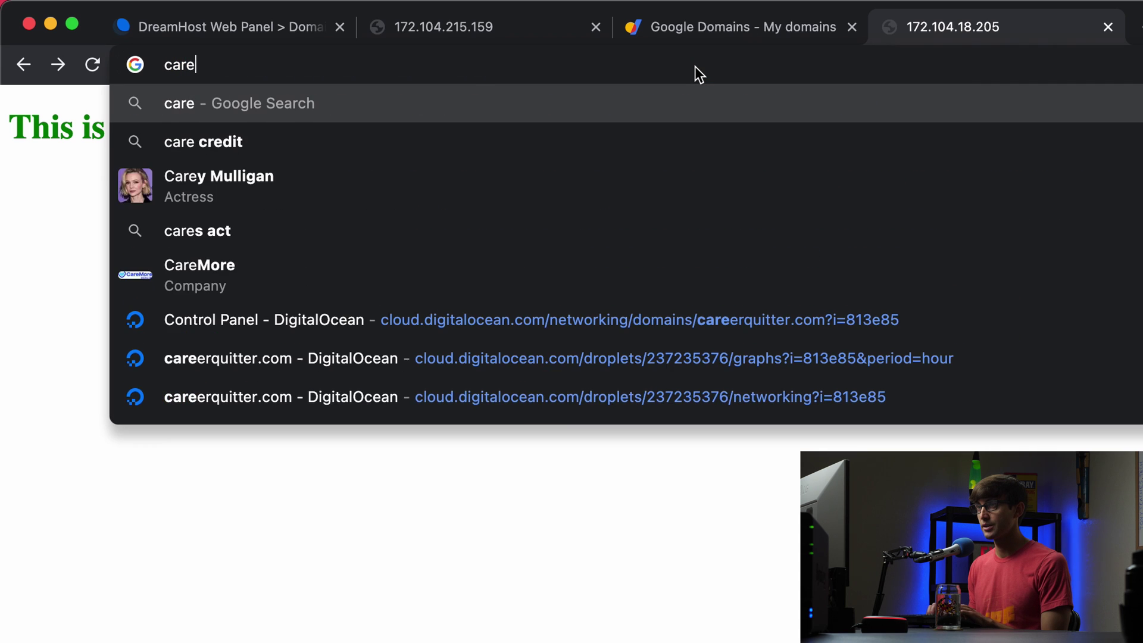
{"action": "key", "text": "BackSpace"}
{"action": "key", "text": "BackSpace"}
{"action": "key", "text": "BackSpace"}
{"action": "type", "text": "eerquiit"}
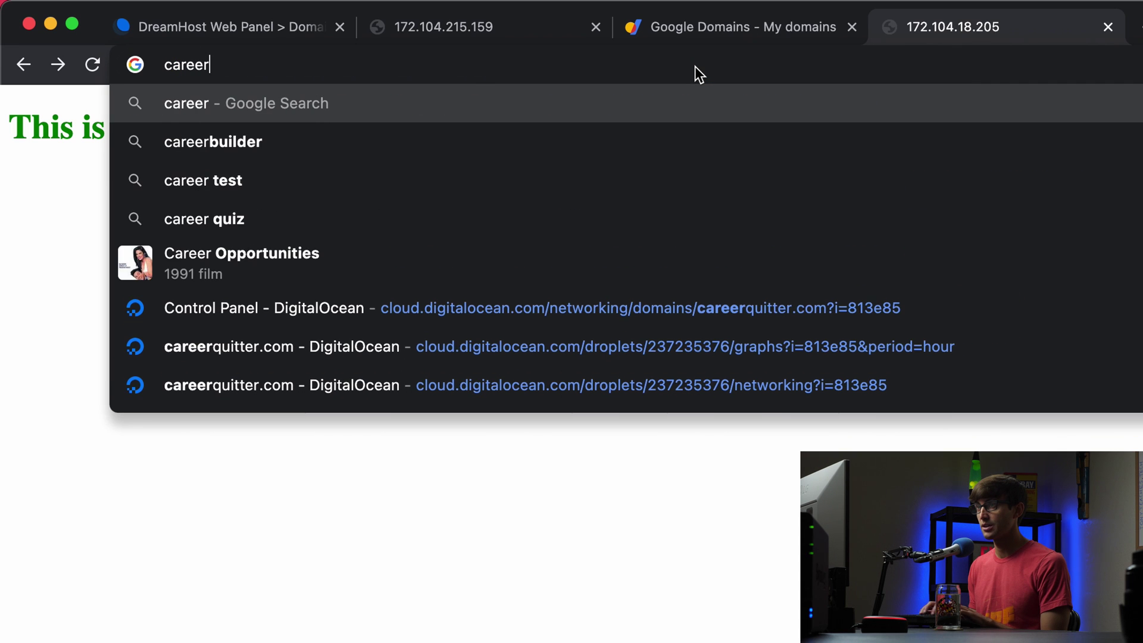
{"action": "key", "text": "BackSpace"}
{"action": "key", "text": "BackSpace"}
{"action": "type", "text": "lter.co"}
{"action": "key", "text": "BackSpace"}
{"action": "key", "text": "BackSpace"}
{"action": "key", "text": "BackSpace"}
{"action": "key", "text": "BackSpace"}
{"action": "key", "text": "BackSpace"}
{"action": "key", "text": "BackSpace"}
{"action": "key", "text": "BackSpace"}
{"action": "type", "text": "i"}
{"action": "key", "text": "BackSpace"}
{"action": "type", "text": "tter.com"}
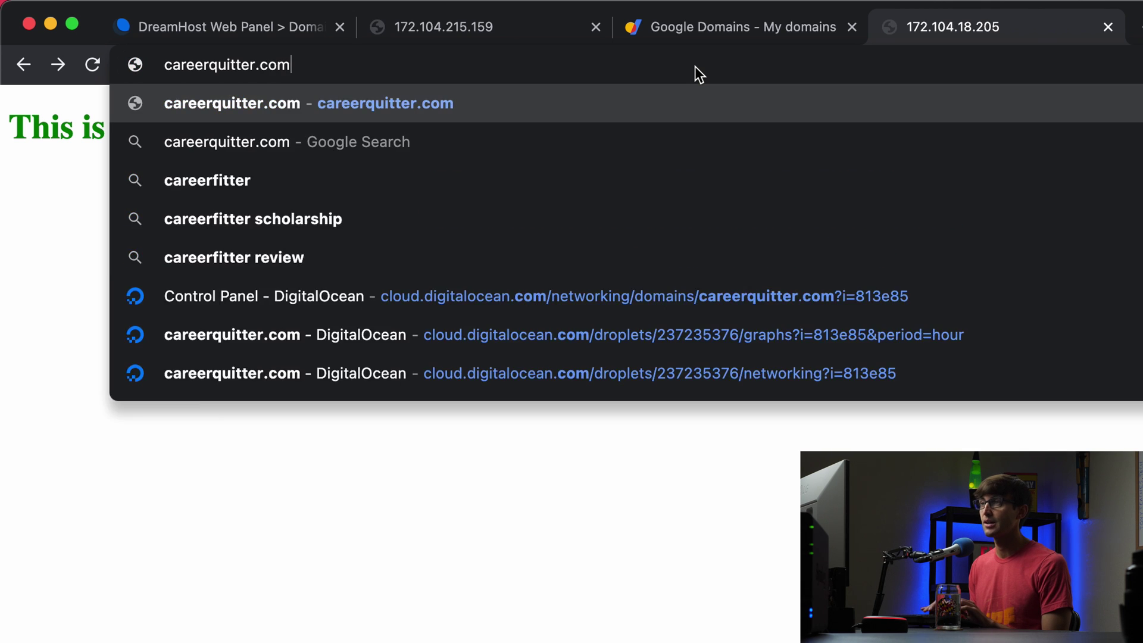
{"action": "key", "text": "Return"}
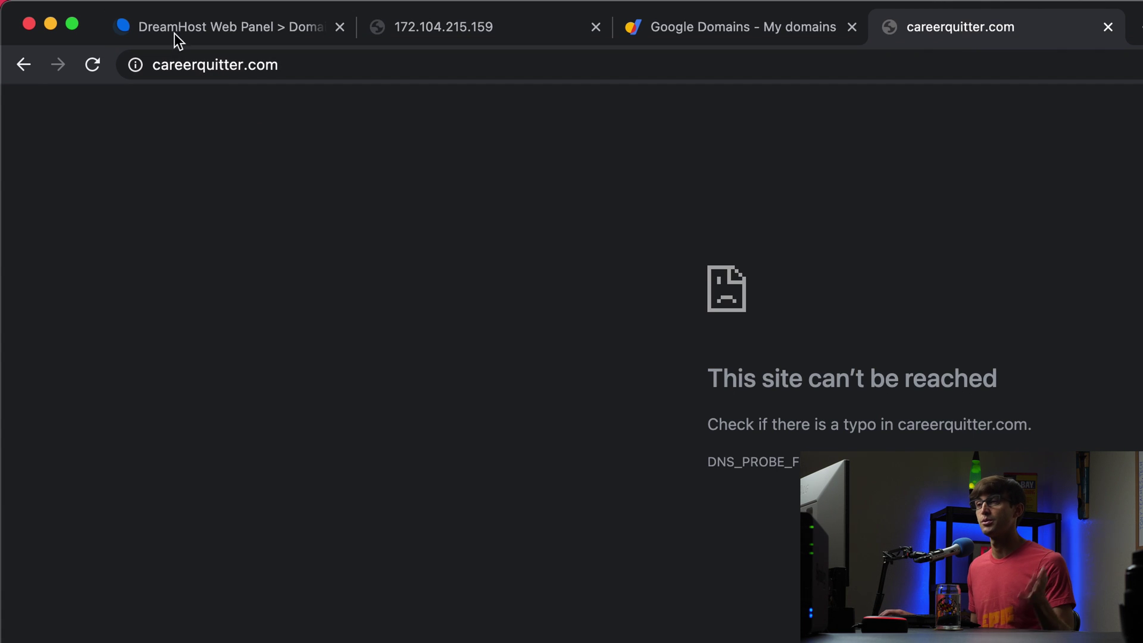
{"action": "left_click", "coordinate": [28, 68]}
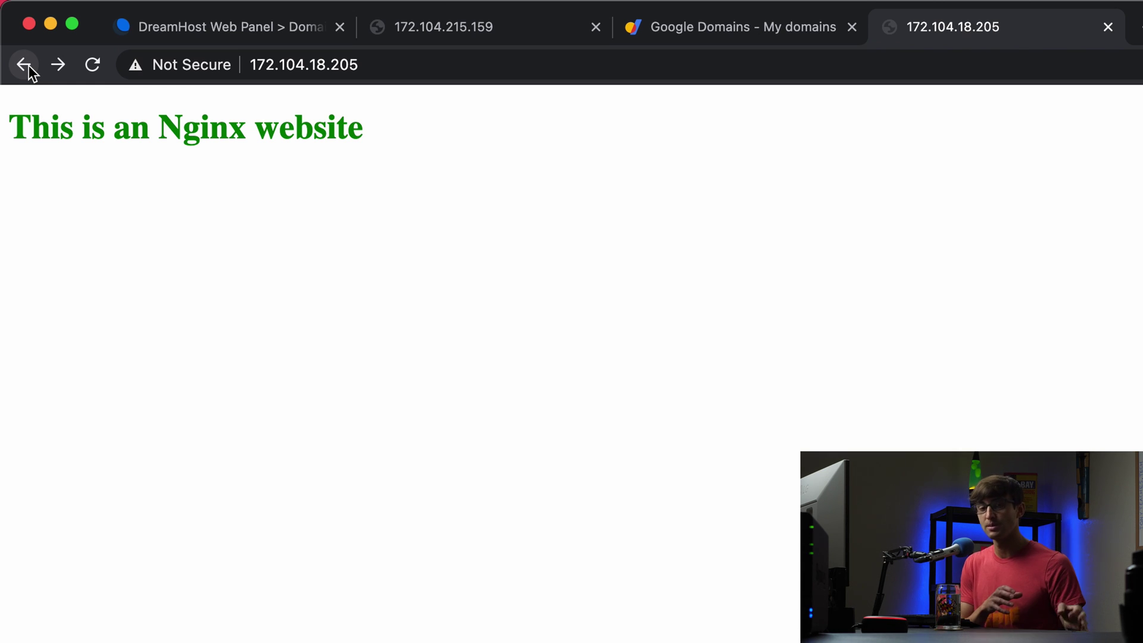
- Open the DNS records of tonyflorida.me from the DreamHost domain list
{"action": "left_click", "coordinate": [171, 36]}
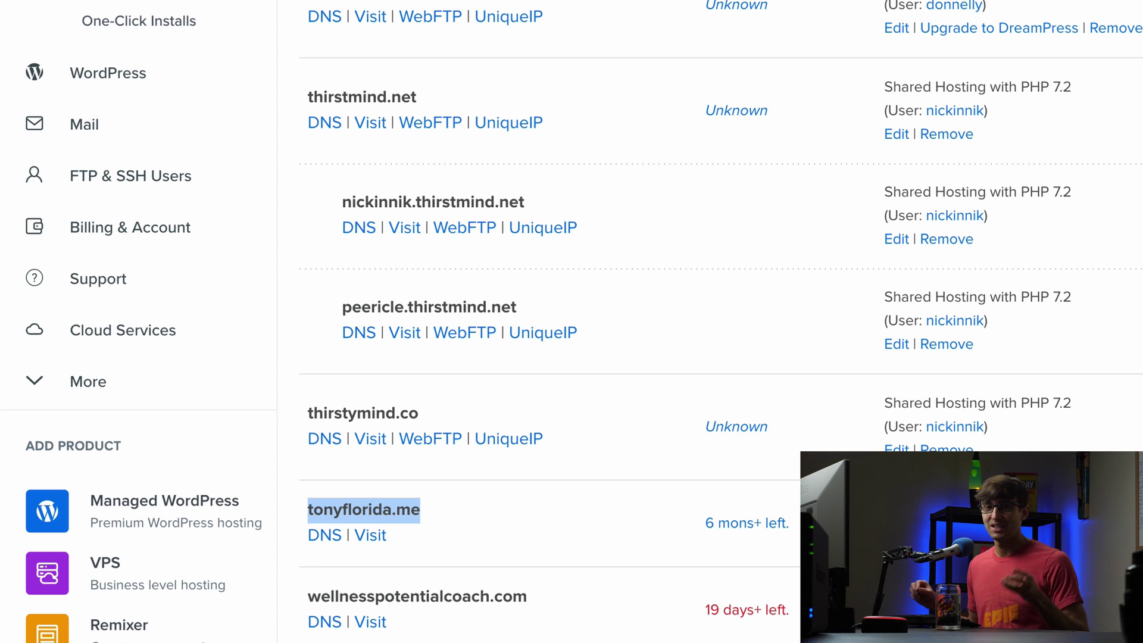
{"action": "scroll", "coordinate": [584, 76], "scroll_direction": "down", "scroll_amount": 3}
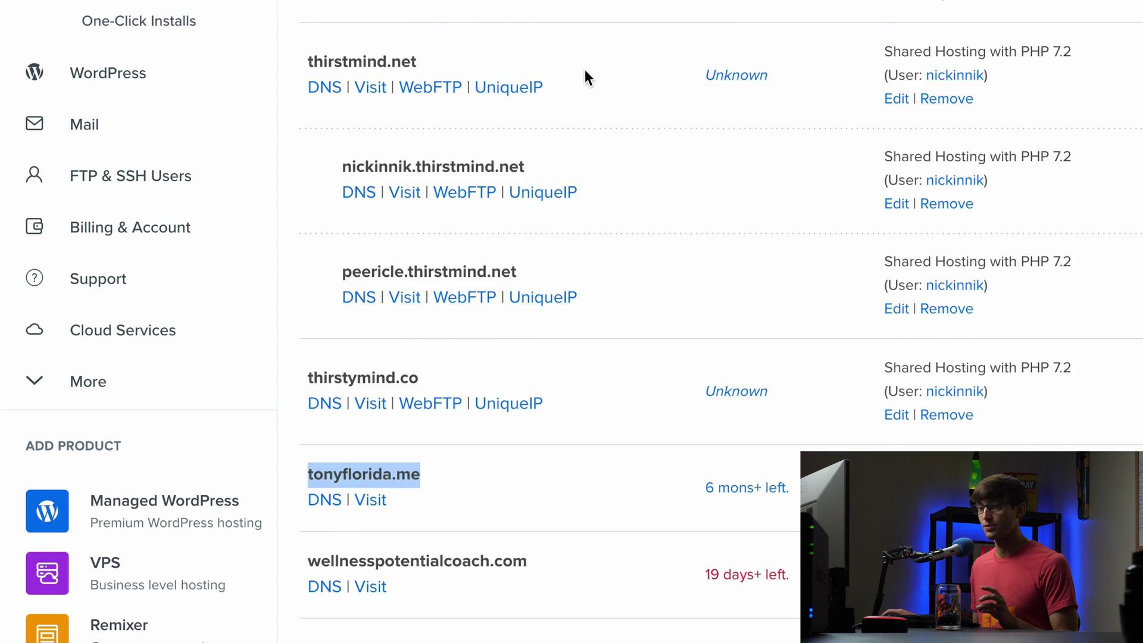
{"action": "left_click", "coordinate": [331, 374]}
{"action": "left_click_drag", "start_coordinate": [302, 404], "coordinate": [428, 414]}
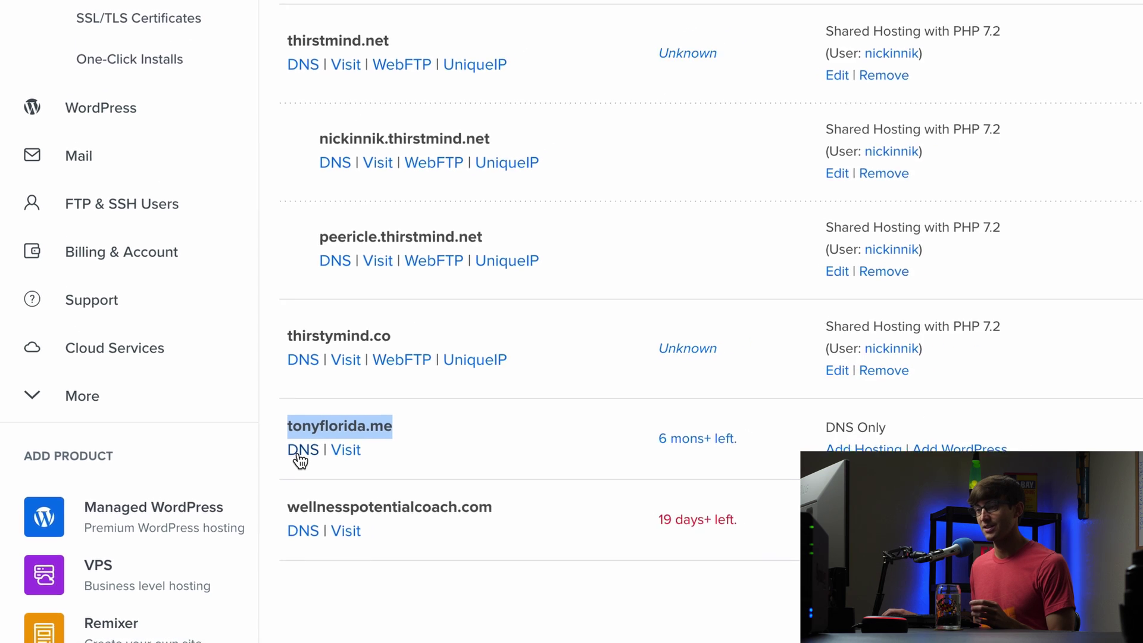
{"action": "left_click", "coordinate": [301, 453]}
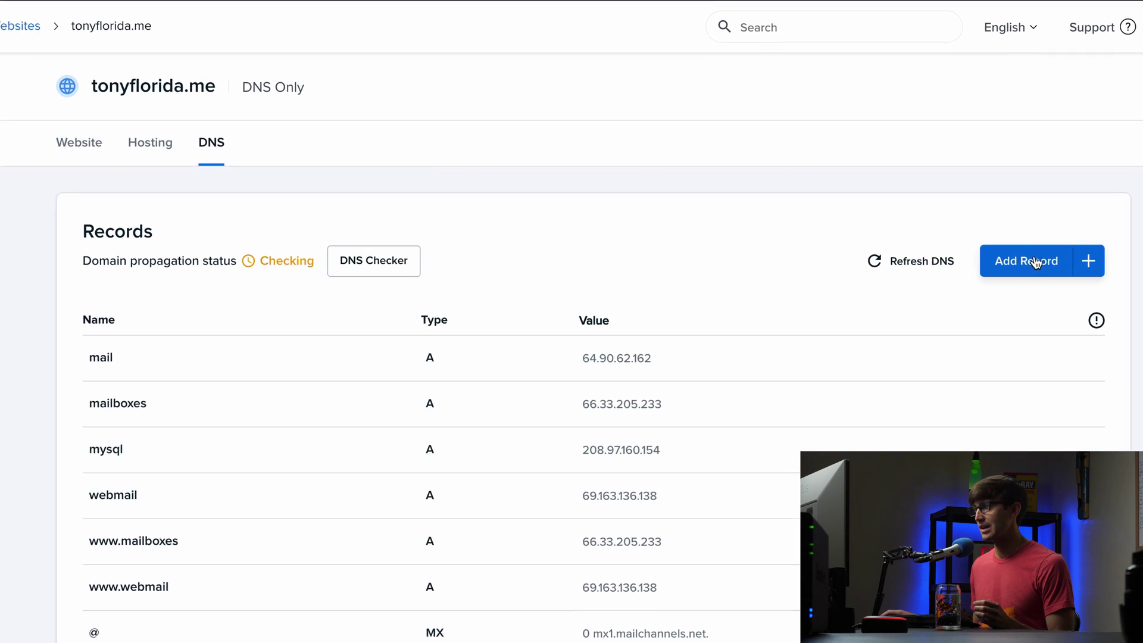
- Start a new A record for tonyflorida.me with @ as the host
{"action": "left_click", "coordinate": [1103, 282]}
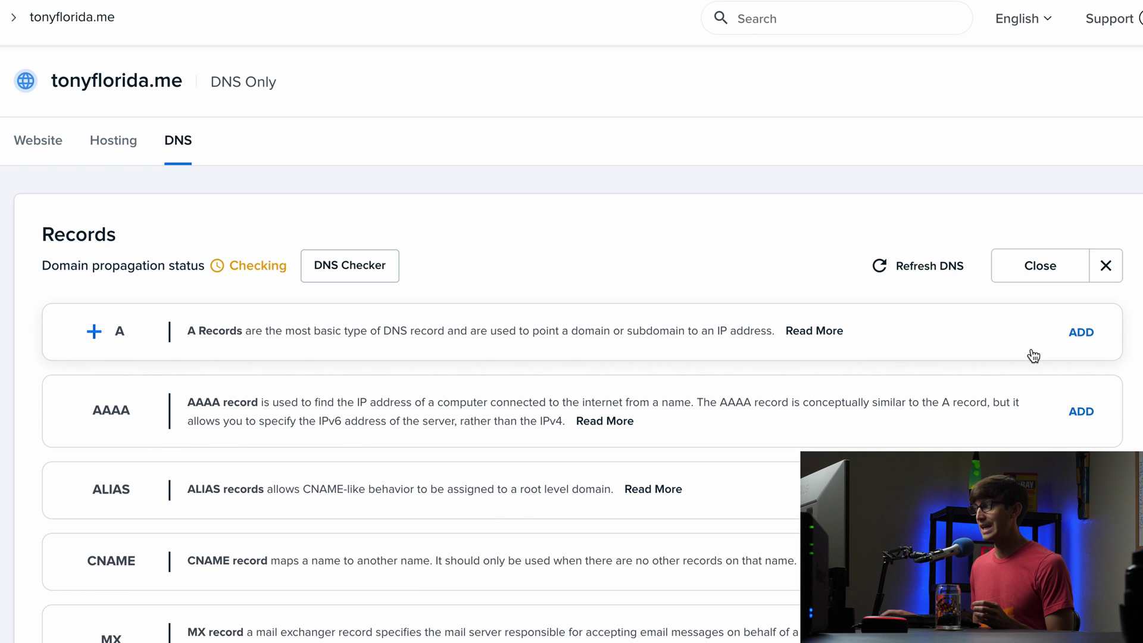
{"action": "left_click", "coordinate": [1083, 337]}
{"action": "left_click", "coordinate": [291, 422]}
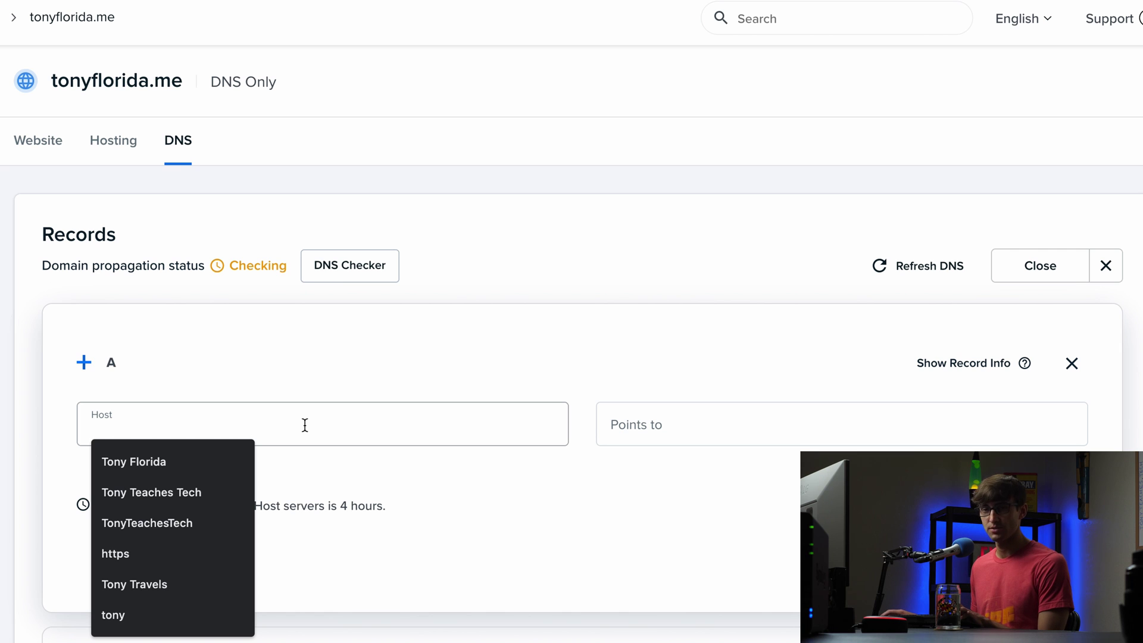
{"action": "type", "text": "@"}
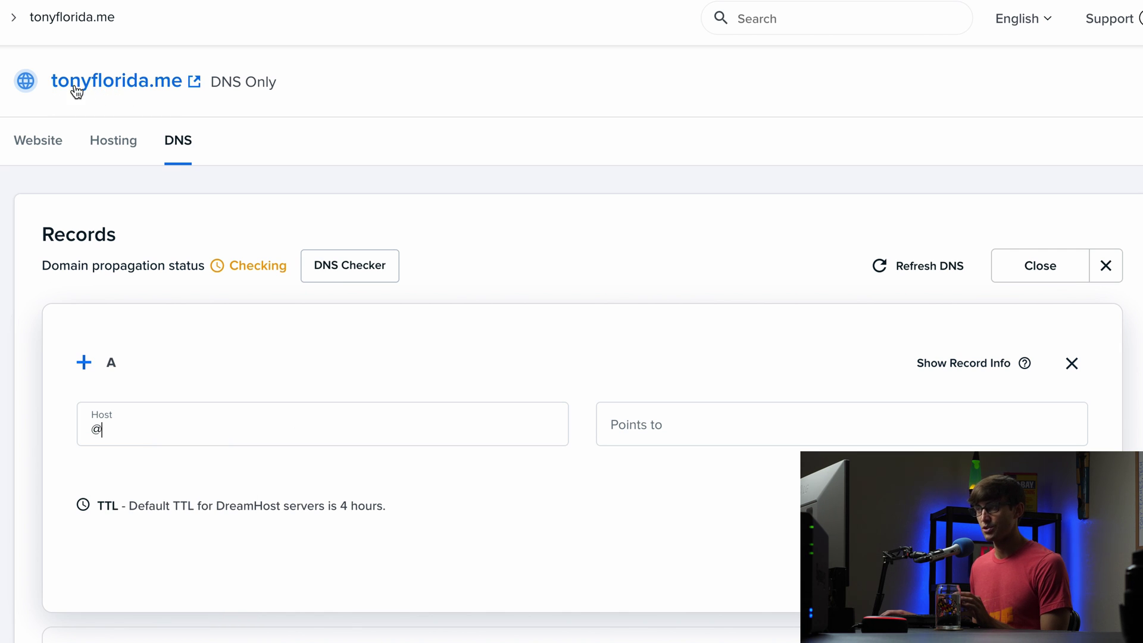
{"action": "left_click", "coordinate": [655, 436]}
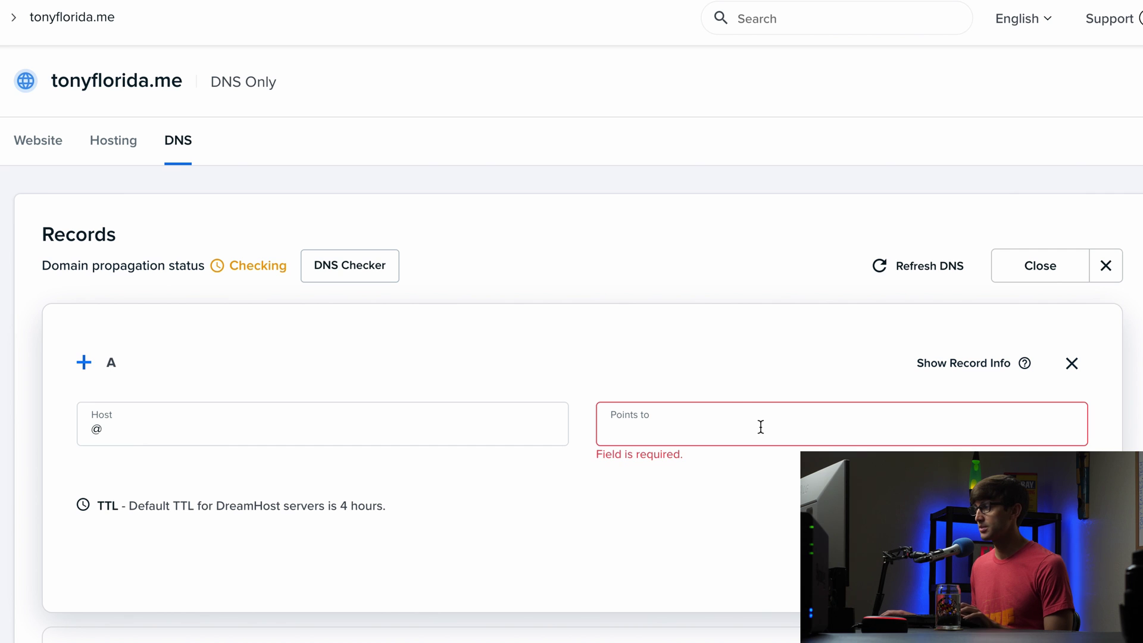
{"action": "type", "text": "http://172.104.215.159/"}
{"action": "left_click_drag", "start_coordinate": [643, 428], "coordinate": [503, 428]}
{"action": "key", "text": "BackSpace"}
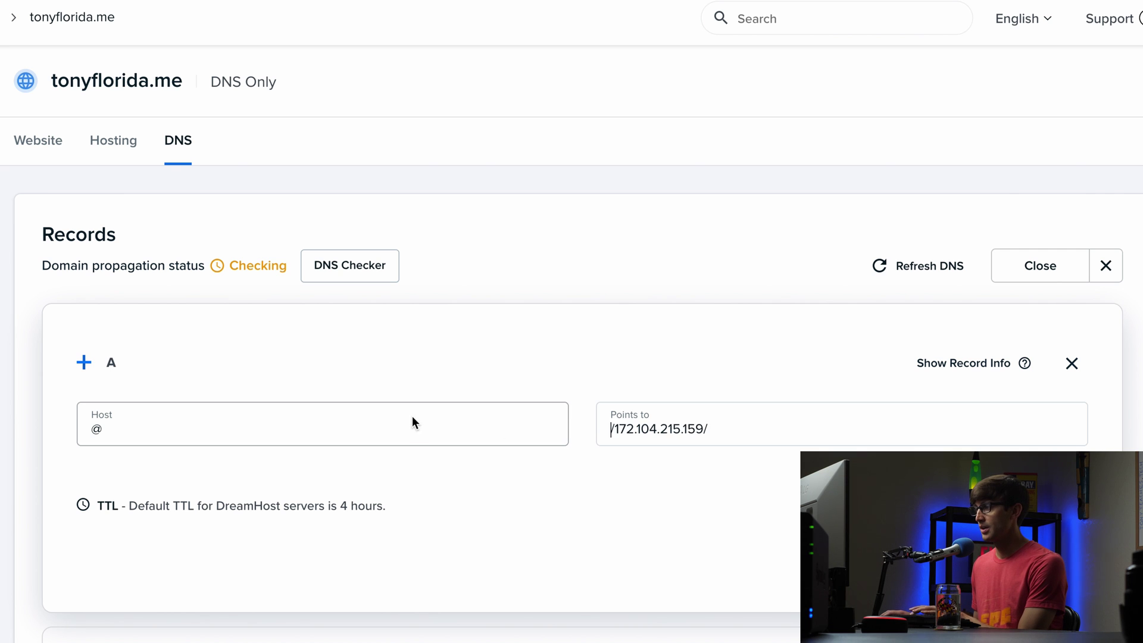
{"action": "left_click", "coordinate": [793, 431]}
{"action": "key", "text": "BackSpace"}
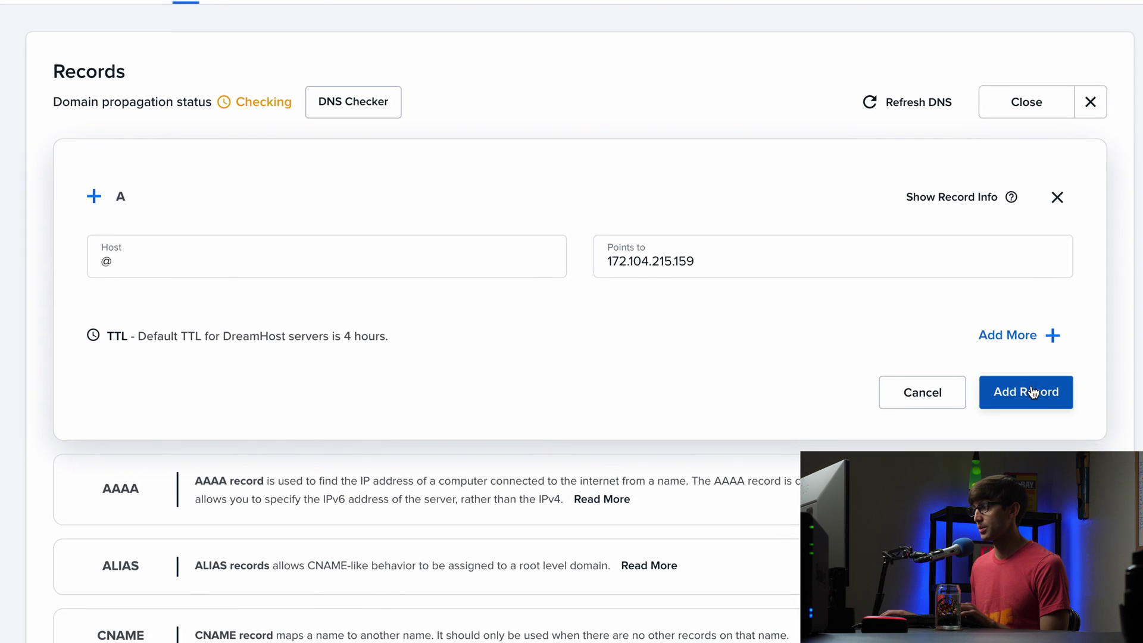
- Add another A record row for tonyflorida.me with www as the host
{"action": "left_click", "coordinate": [1044, 326]}
{"action": "left_click", "coordinate": [426, 324]}
{"action": "type", "text": "www"}
{"action": "left_click", "coordinate": [267, 259]}
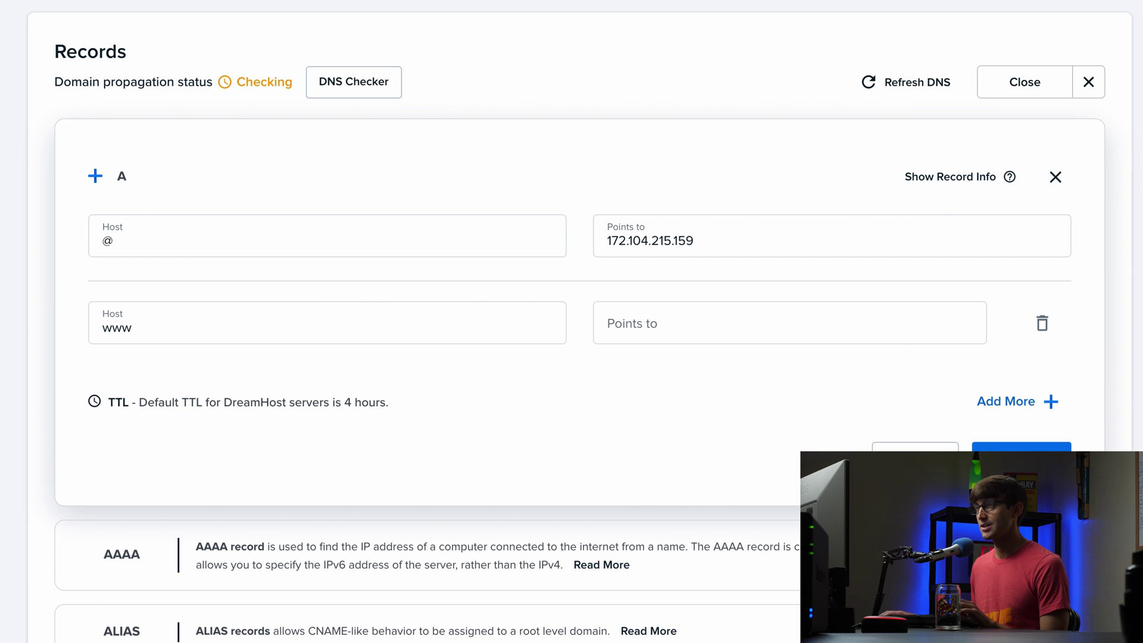
{"action": "left_click", "coordinate": [641, 326]}
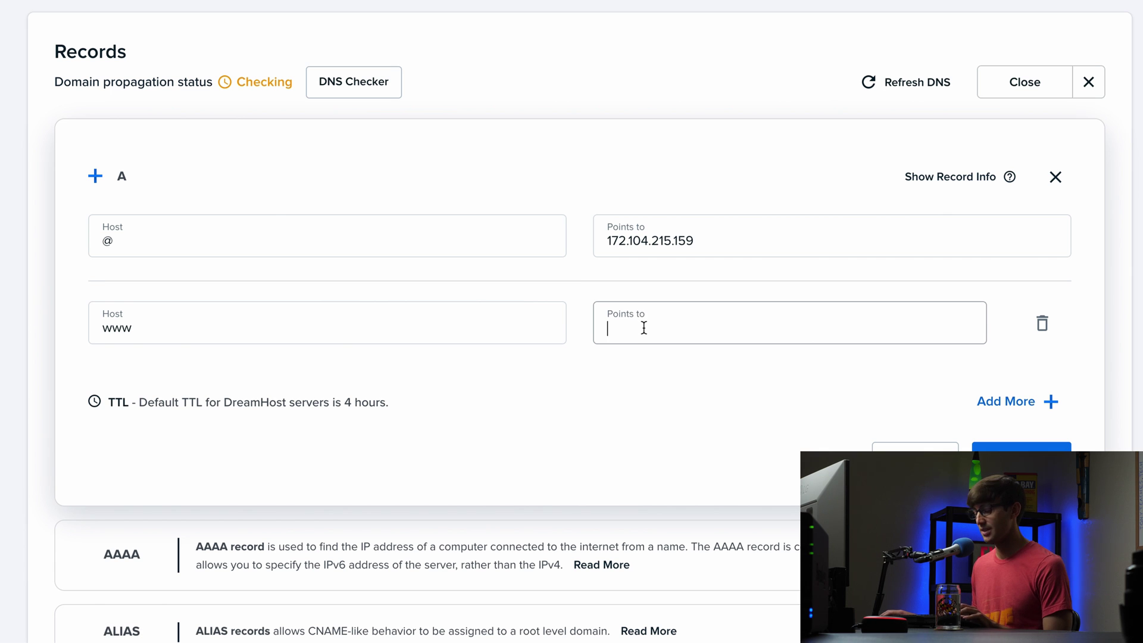
{"action": "type", "text": "http://172.104.215.159/"}
{"action": "left_click_drag", "start_coordinate": [641, 327], "coordinate": [487, 322]}
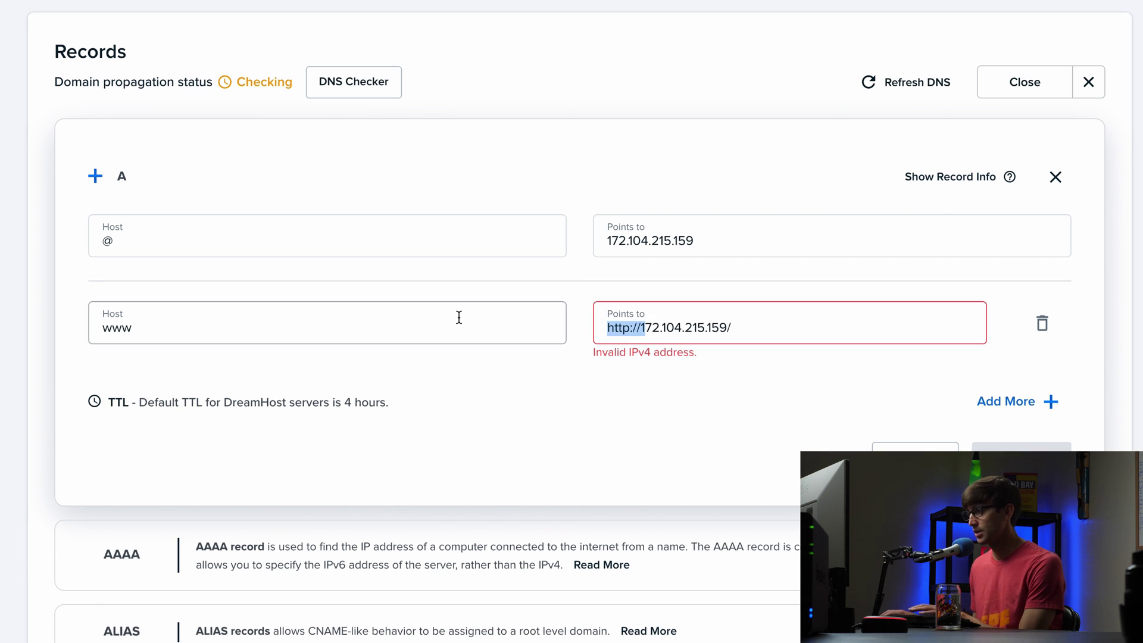
{"action": "key", "text": "BackSpace"}
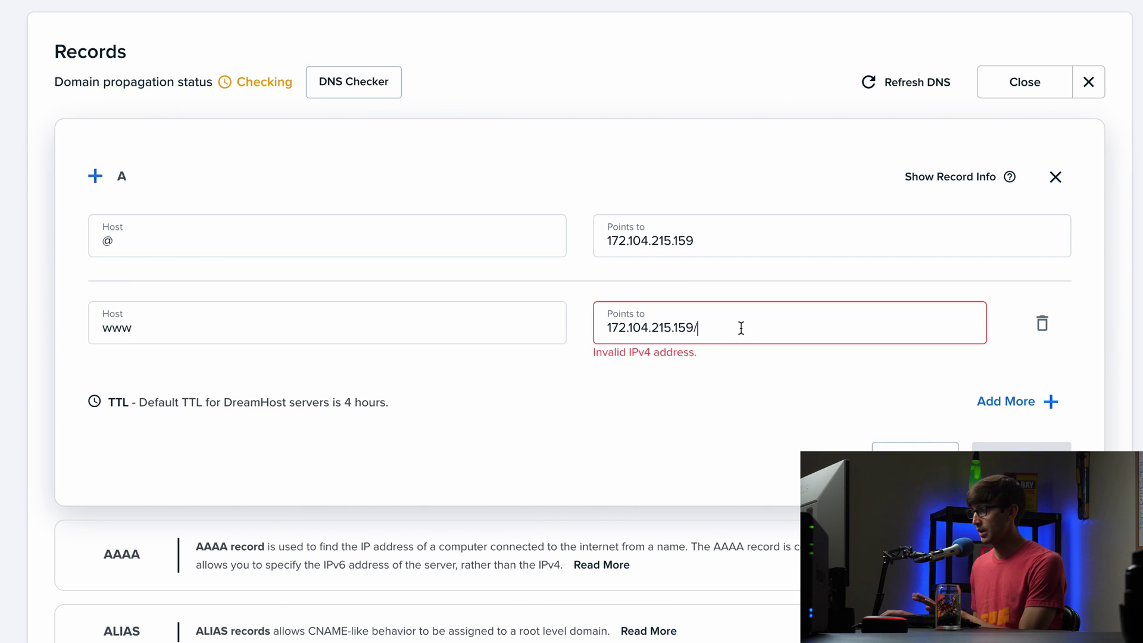
{"action": "key", "text": "BackSpace"}
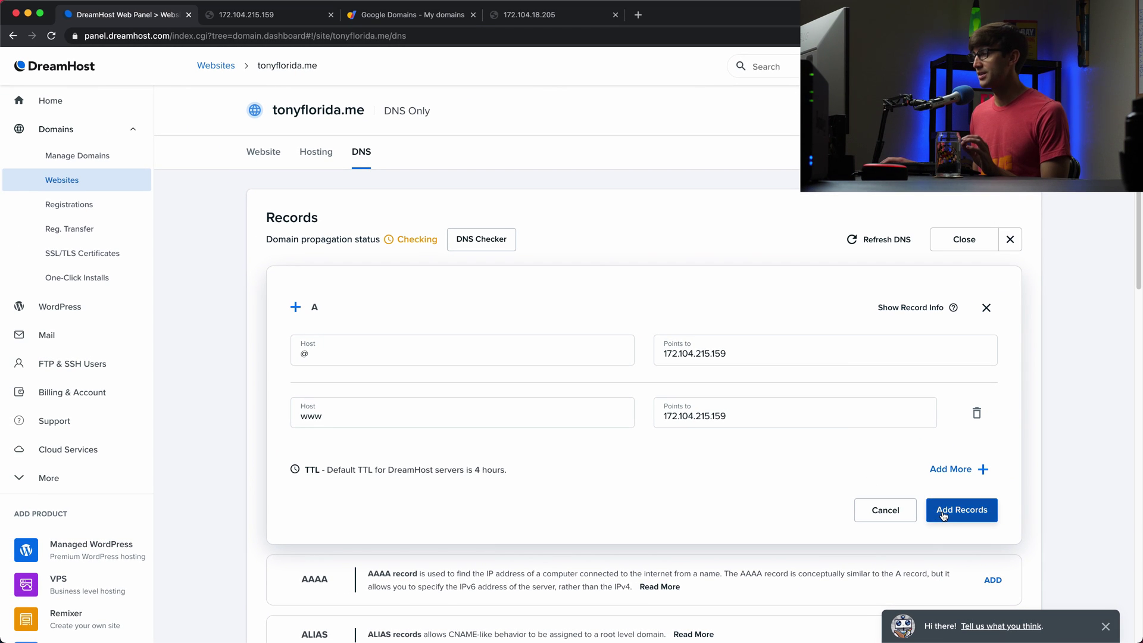
{"action": "left_click", "coordinate": [943, 511]}
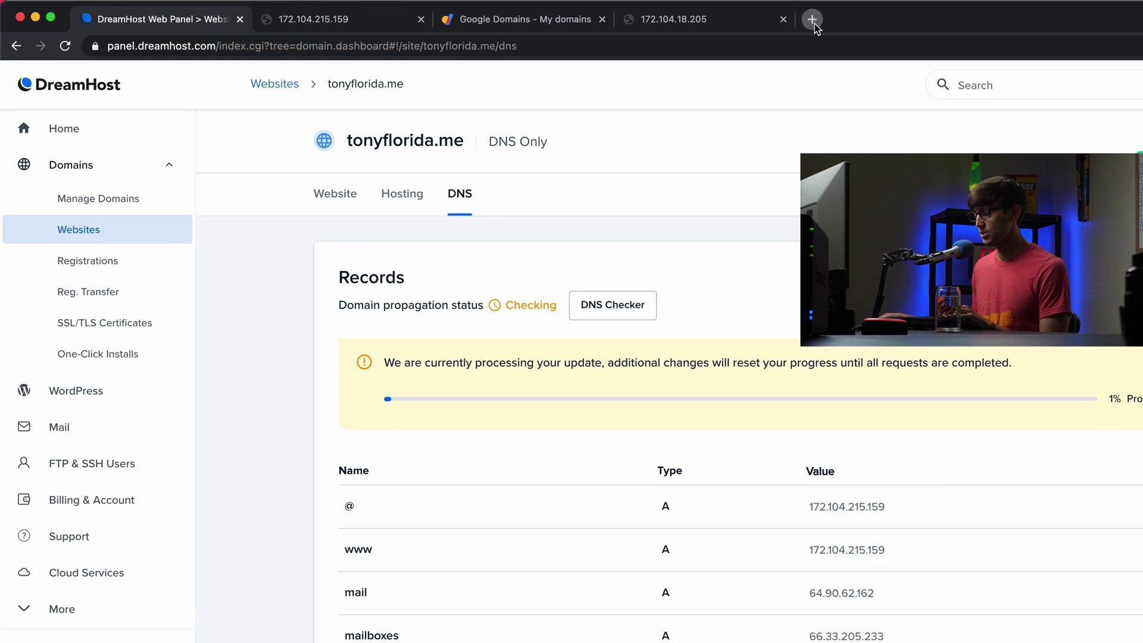
- Open dnschecker.org in a new browser tab and look up the A record propagation of tonyflorida.me
{"action": "left_click", "coordinate": [638, 15]}
{"action": "type", "text": "dns"}
{"action": "key", "text": "Return"}
{"action": "type", "text": "ton"}
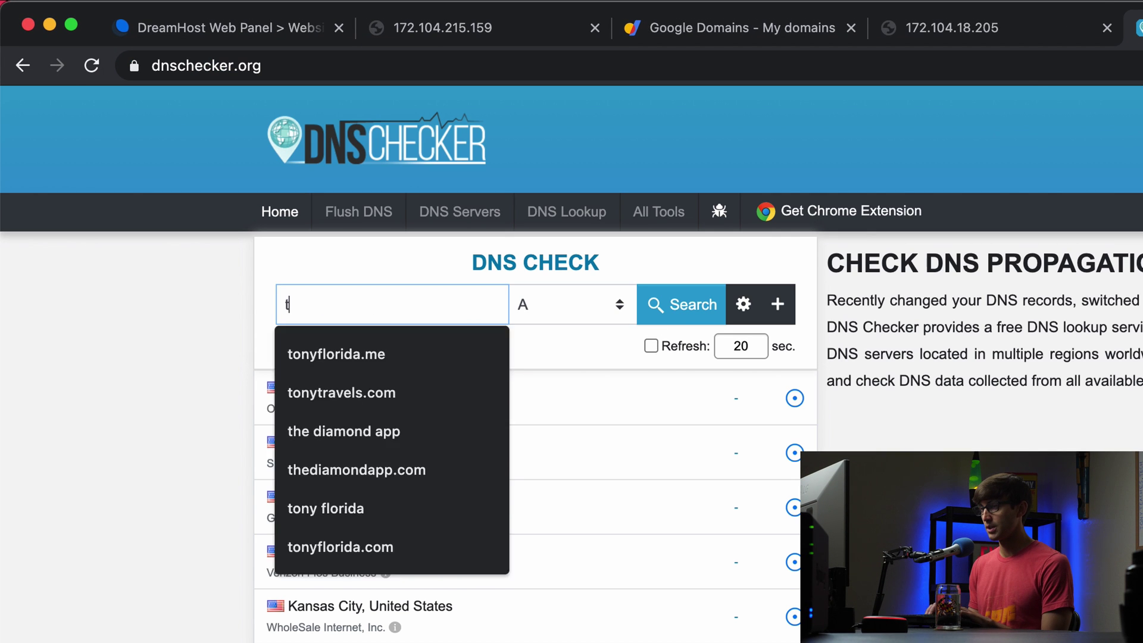
{"action": "key", "text": "BackSpace"}
{"action": "key", "text": "BackSpace"}
{"action": "type", "text": "onyflorida.me"}
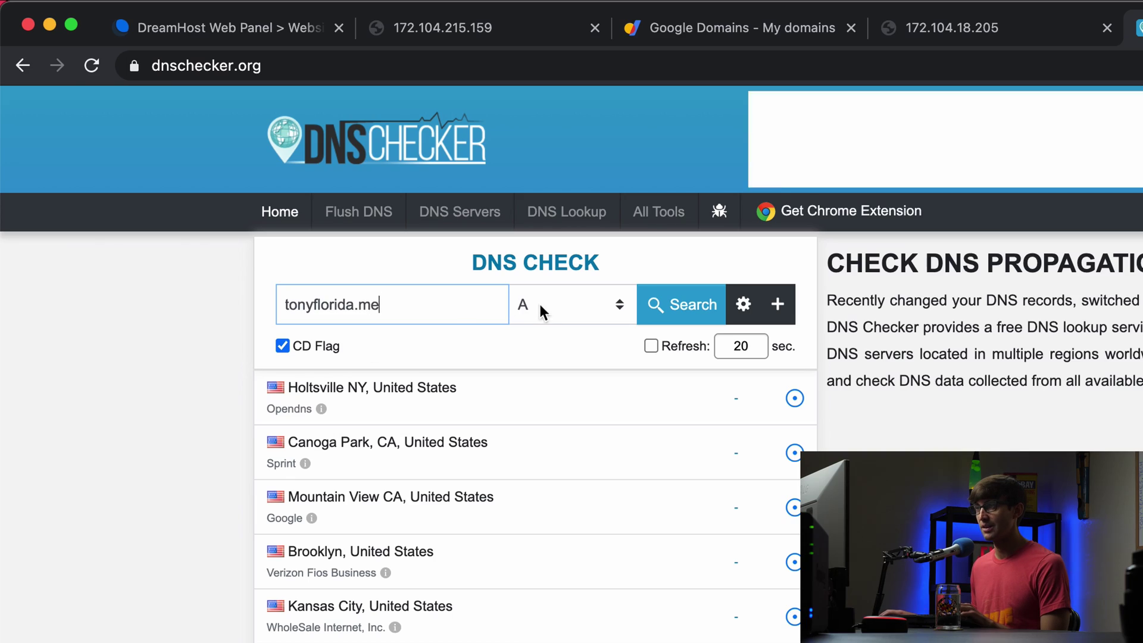
{"action": "left_click", "coordinate": [705, 307]}
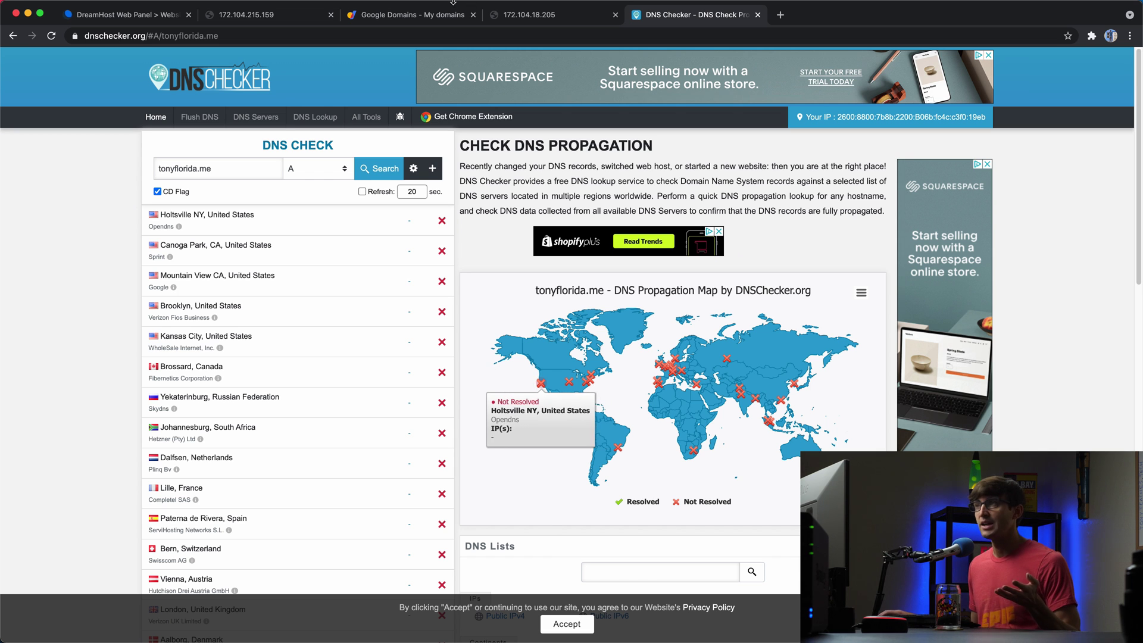
- Compare the update progress of tonyflorida.me in DreamHost with its propagation results in DNS Checker
{"action": "left_click", "coordinate": [141, 14]}
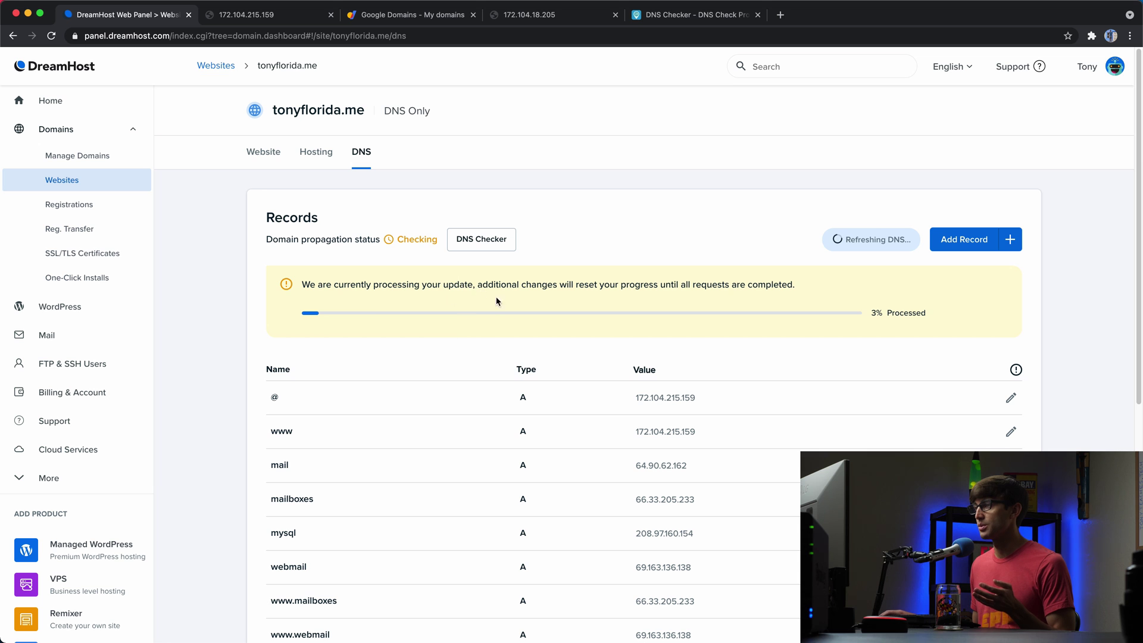
{"action": "left_click", "coordinate": [709, 18]}
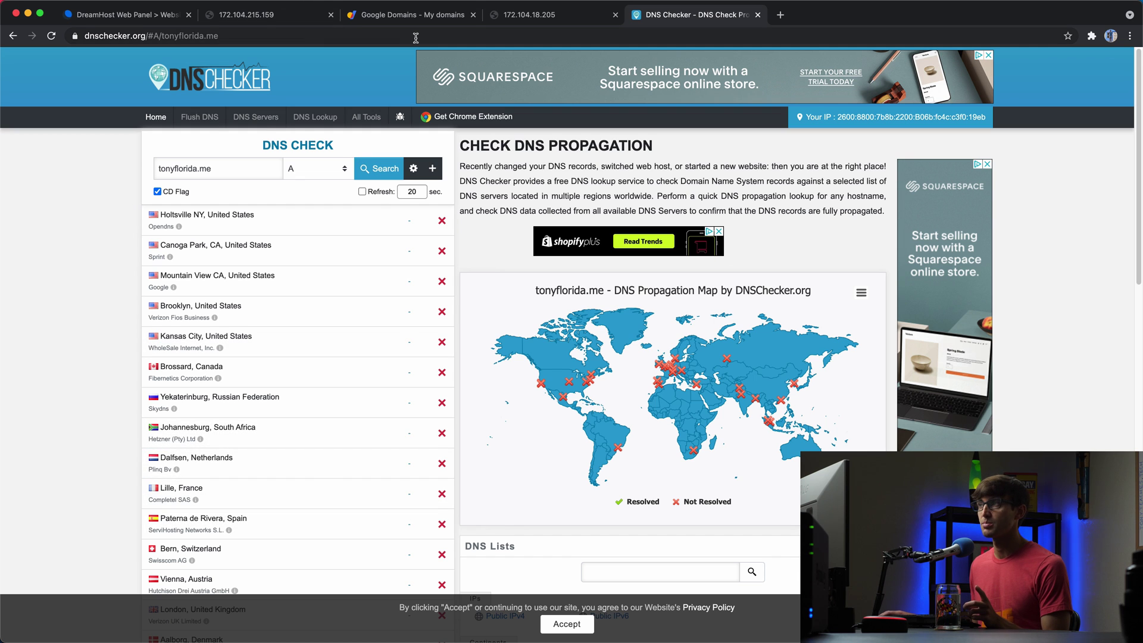
{"action": "left_click", "coordinate": [123, 18]}
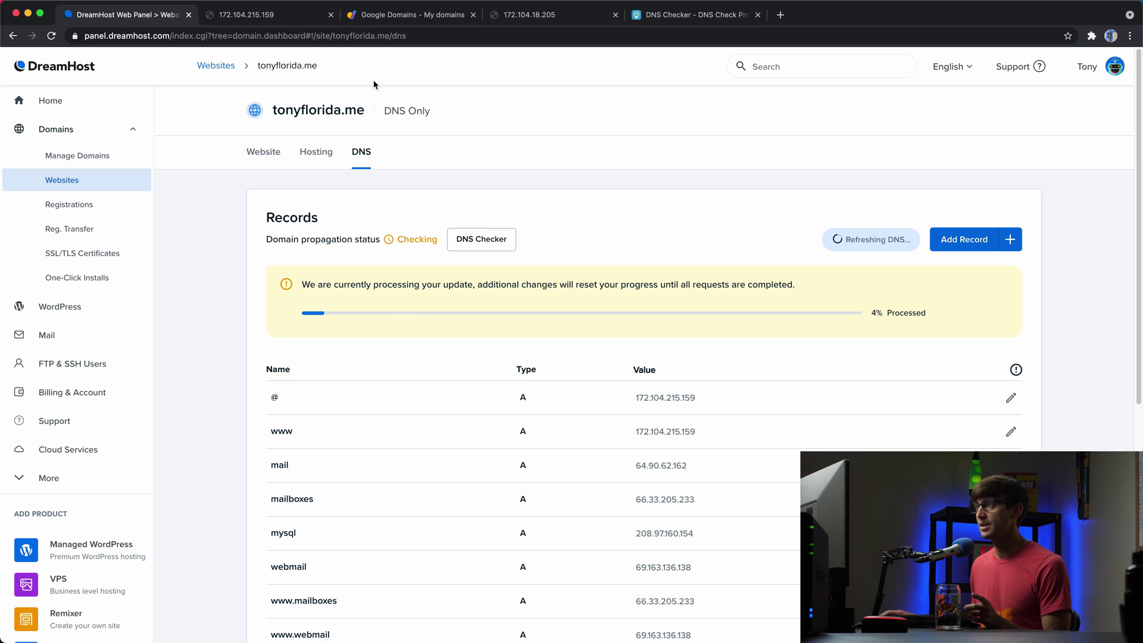
- Switch to Google Domains and open the custom resource records in the DNS settings of careerquitter.com
{"action": "left_click", "coordinate": [433, 18]}
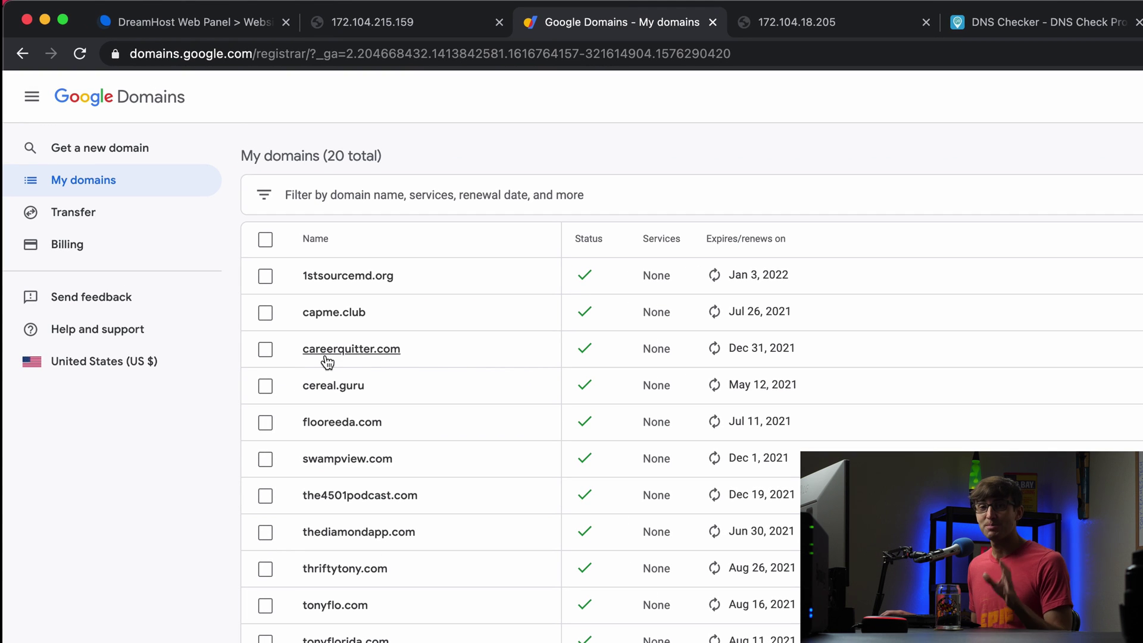
{"action": "left_click", "coordinate": [375, 351]}
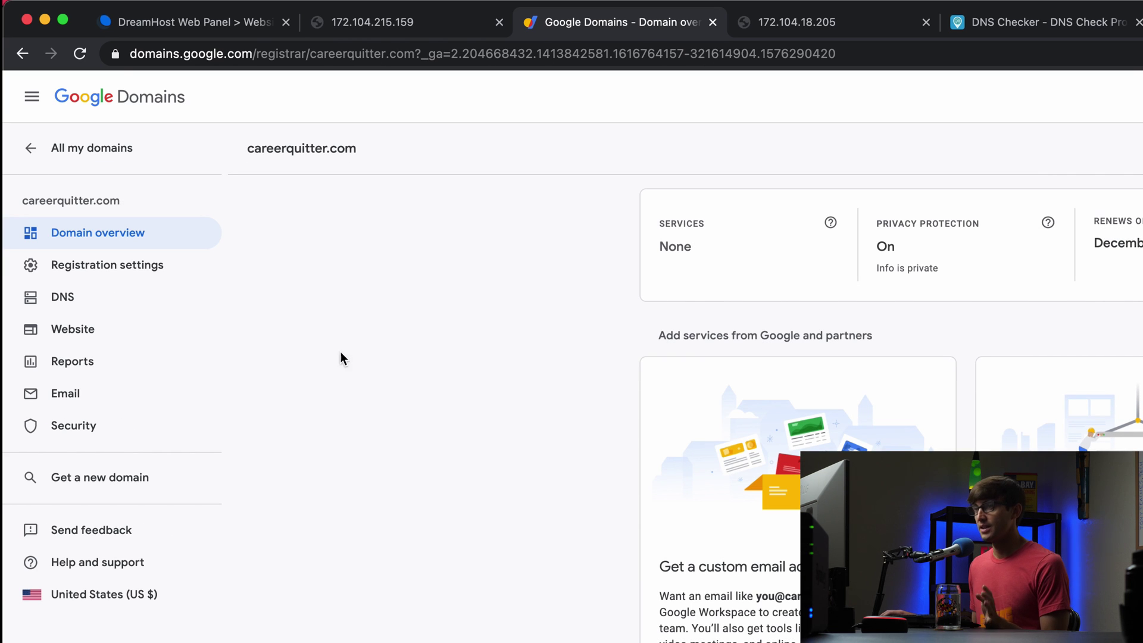
{"action": "left_click", "coordinate": [101, 304]}
{"action": "scroll", "coordinate": [353, 470], "scroll_direction": "down", "scroll_amount": 10}
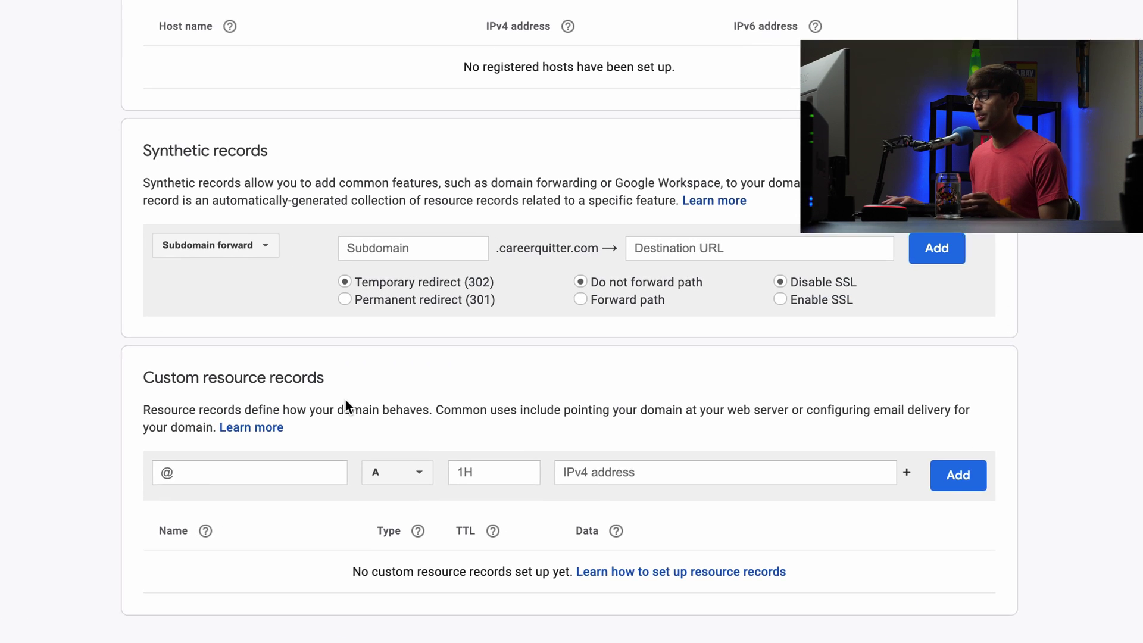
{"action": "left_click", "coordinate": [266, 470]}
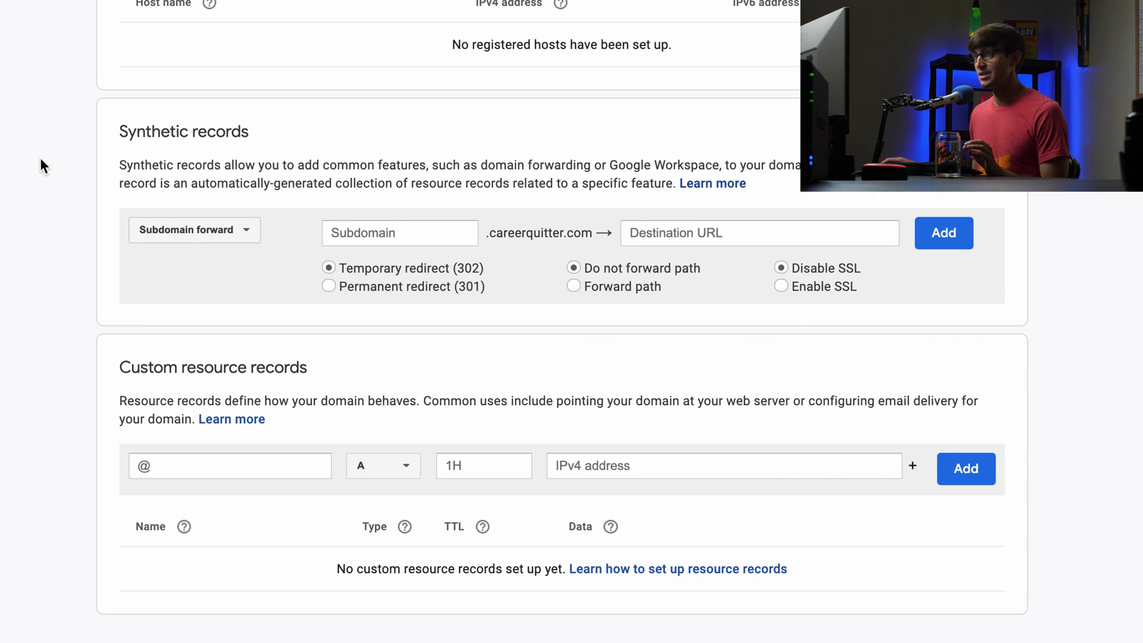
{"action": "scroll", "coordinate": [134, 76], "scroll_direction": "up", "scroll_amount": 10}
{"action": "scroll", "coordinate": [13, 357], "scroll_direction": "down", "scroll_amount": 10}
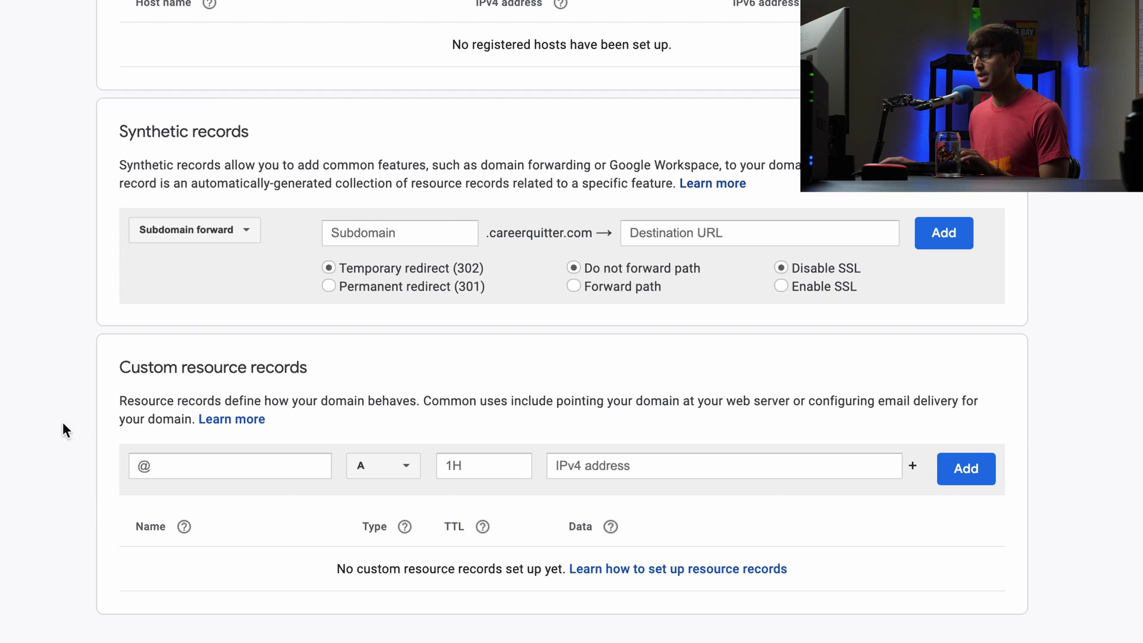
- Start an A record for @ on careerquitter.com, pasting the Nginx site's address copied from its page as the IPv4 address
{"action": "left_click", "coordinate": [163, 462]}
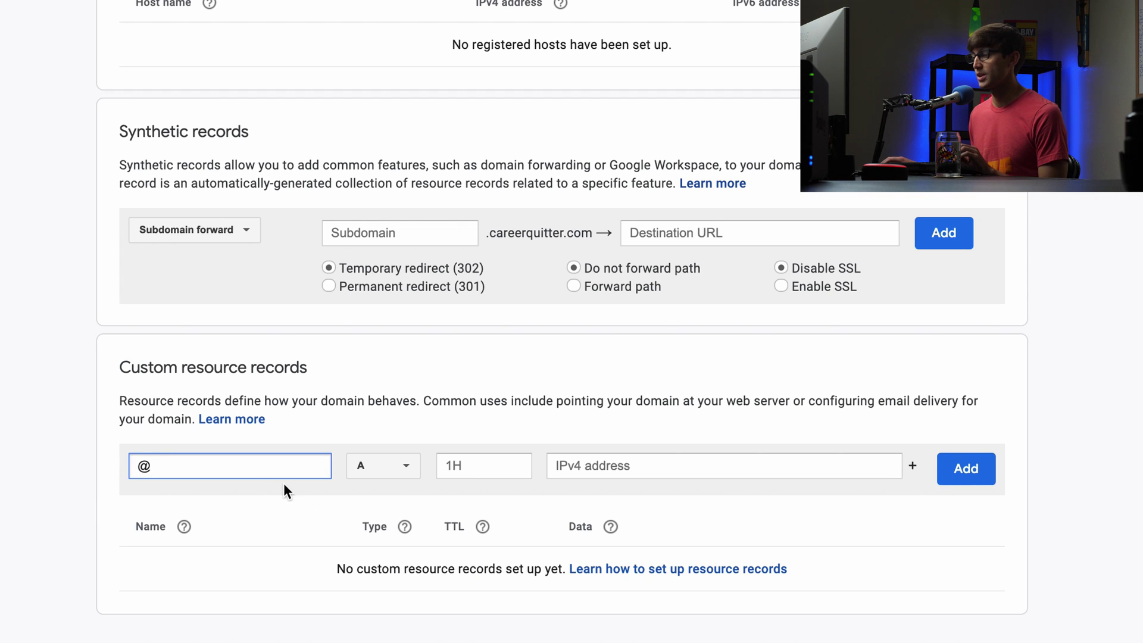
{"action": "left_click", "coordinate": [587, 467]}
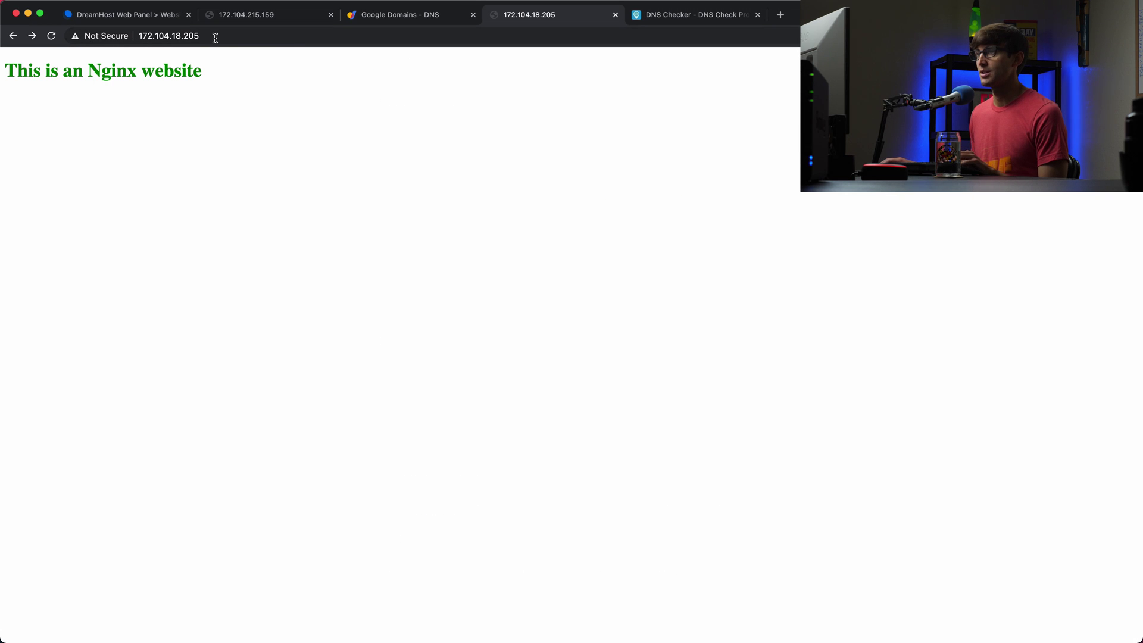
{"action": "left_click", "coordinate": [215, 38]}
{"action": "key", "text": "super+c"}
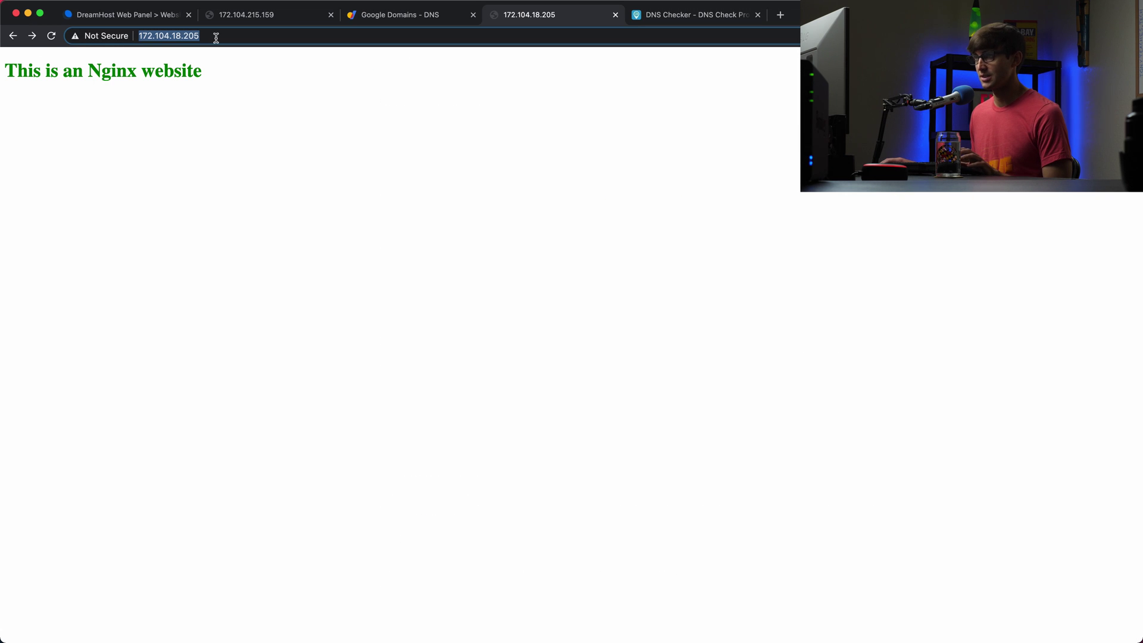
{"action": "left_click", "coordinate": [421, 24]}
{"action": "left_click", "coordinate": [589, 485]}
{"action": "key", "text": "super+v"}
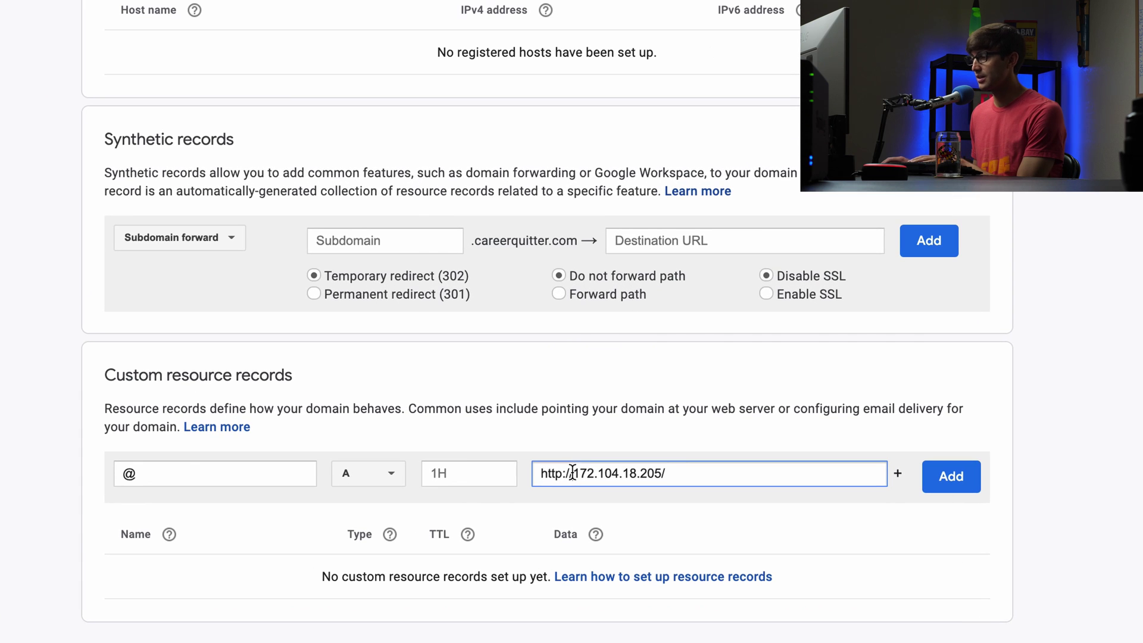
- Trim the pasted address to 172.104.18.205, copy it for reuse, and add the @ record
{"action": "left_click", "coordinate": [572, 473]}
{"action": "key", "text": "BackSpace"}
{"action": "key", "text": "BackSpace"}
{"action": "key", "text": "BackSpace"}
{"action": "key", "text": "BackSpace"}
{"action": "key", "text": "BackSpace"}
{"action": "key", "text": "BackSpace"}
{"action": "key", "text": "BackSpace"}
{"action": "key", "text": "super+a"}
{"action": "key", "text": "ctrl+c"}
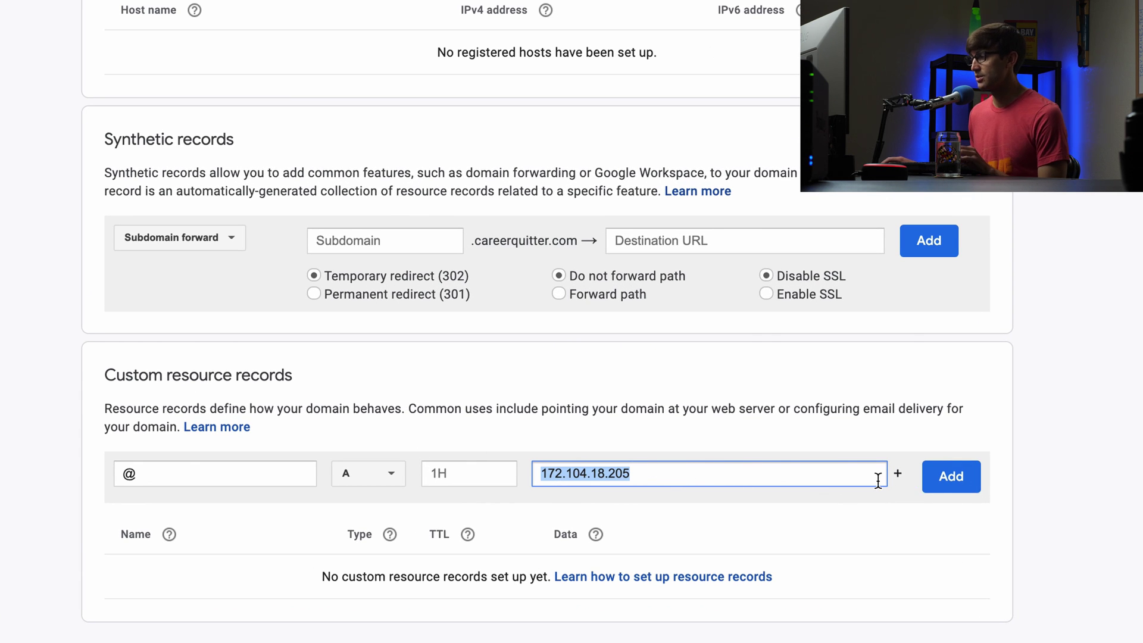
{"action": "left_click", "coordinate": [937, 487]}
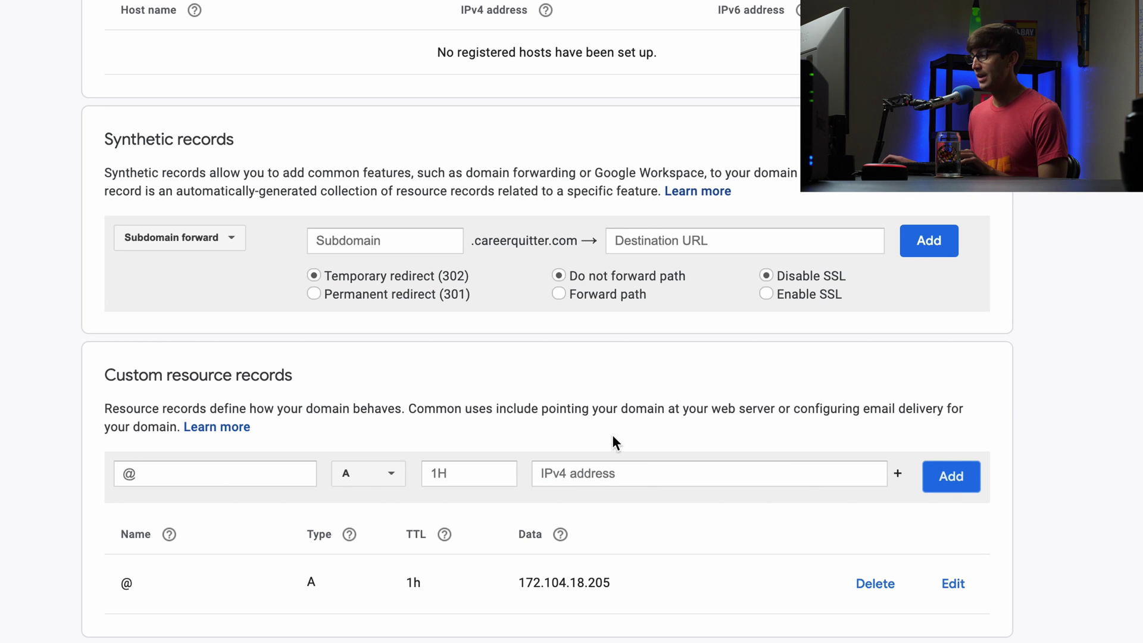
- Add a www A record for careerquitter.com pointing to 172.104.18.205
{"action": "left_click", "coordinate": [218, 483]}
{"action": "type", "text": "www"}
{"action": "scroll", "coordinate": [198, 382], "scroll_direction": "up", "scroll_amount": 10}
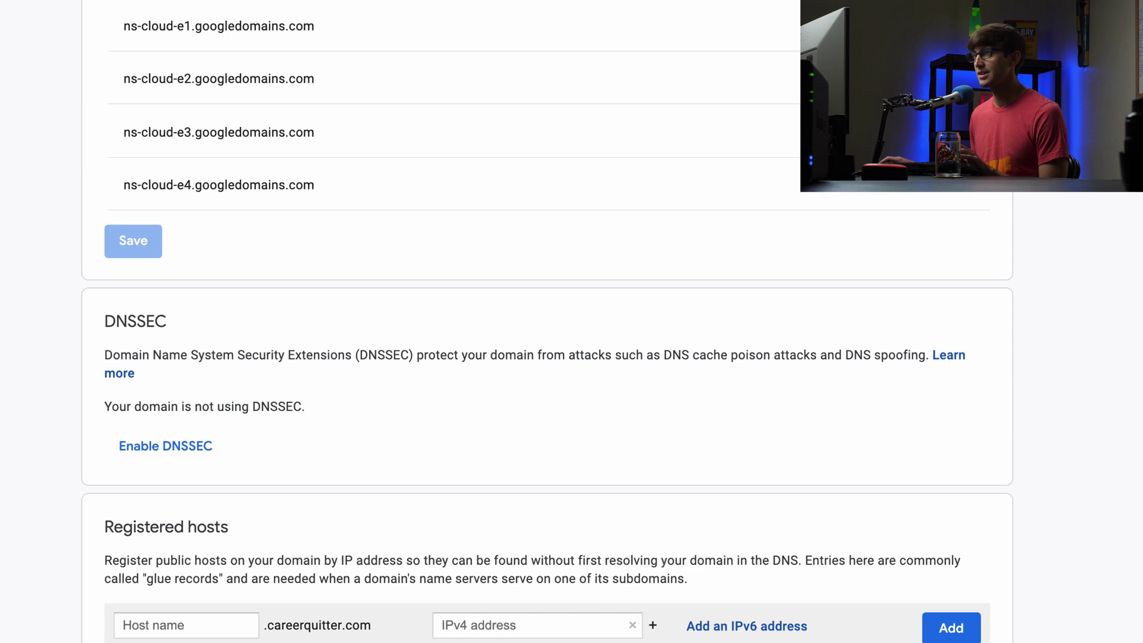
{"action": "scroll", "coordinate": [199, 383], "scroll_direction": "down", "scroll_amount": 10}
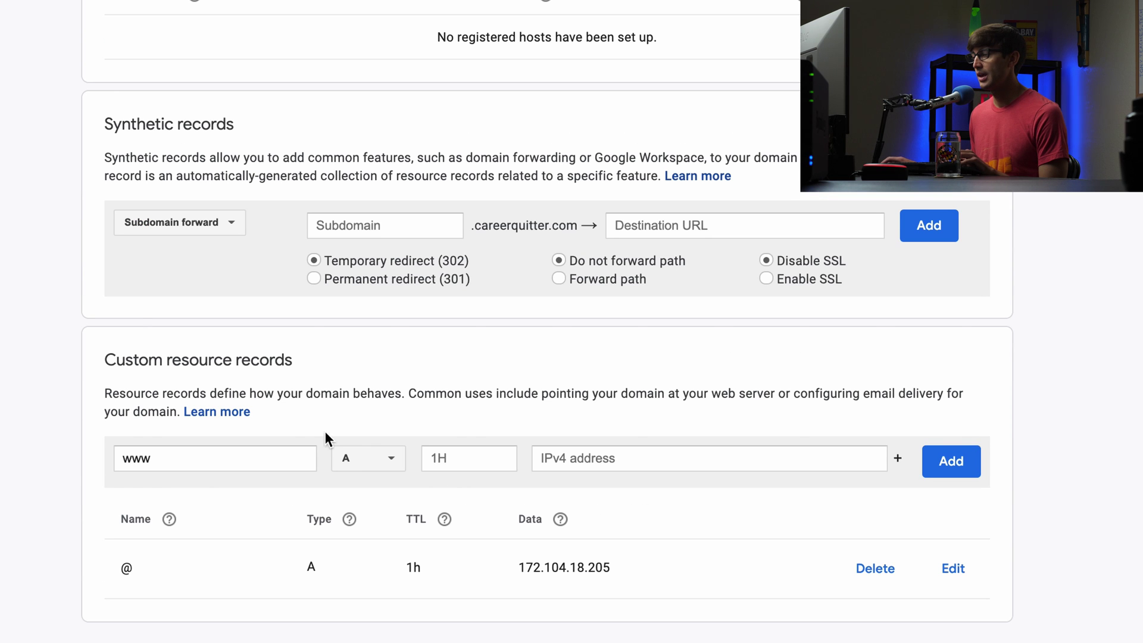
{"action": "left_click", "coordinate": [605, 461]}
{"action": "key", "text": "ctrl+v"}
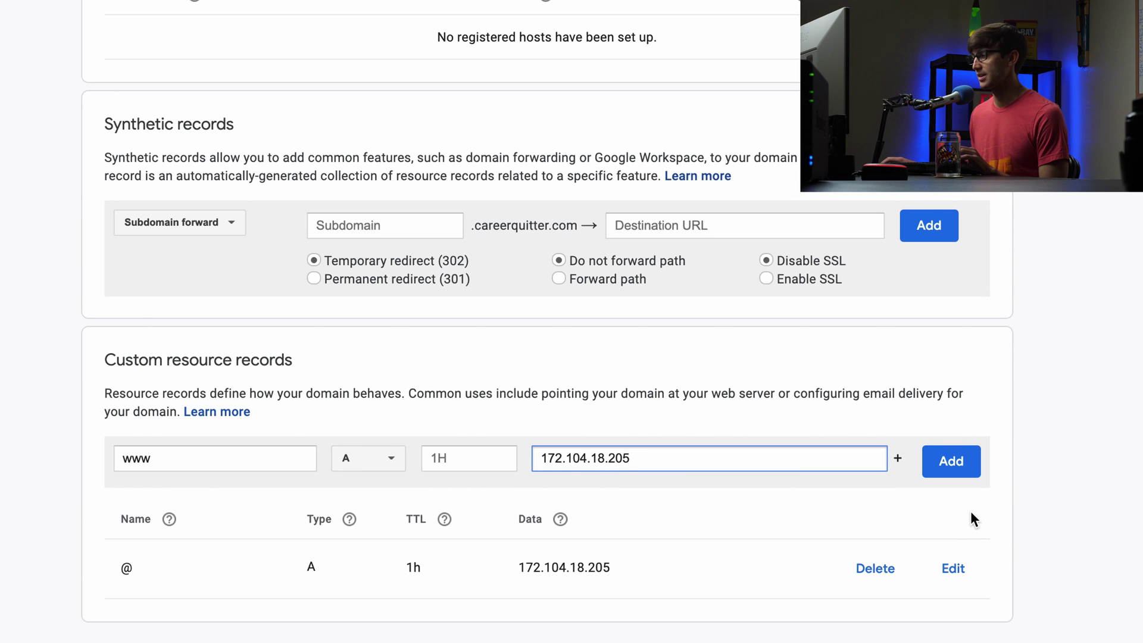
{"action": "left_click", "coordinate": [959, 464]}
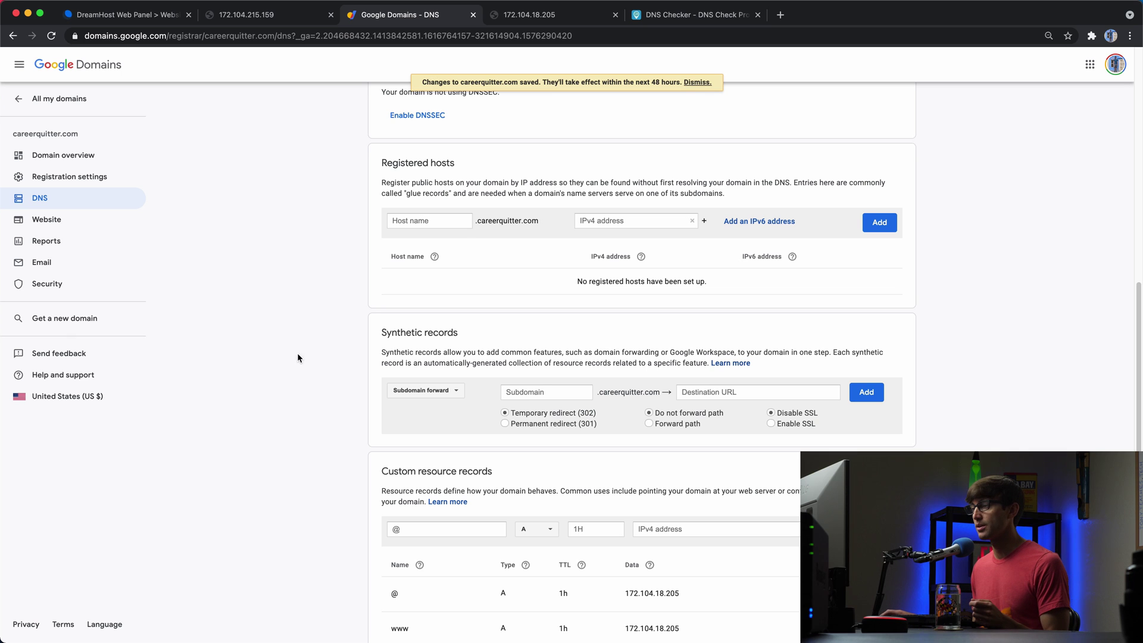
{"action": "scroll", "coordinate": [431, 456], "scroll_direction": "down", "scroll_amount": 1}
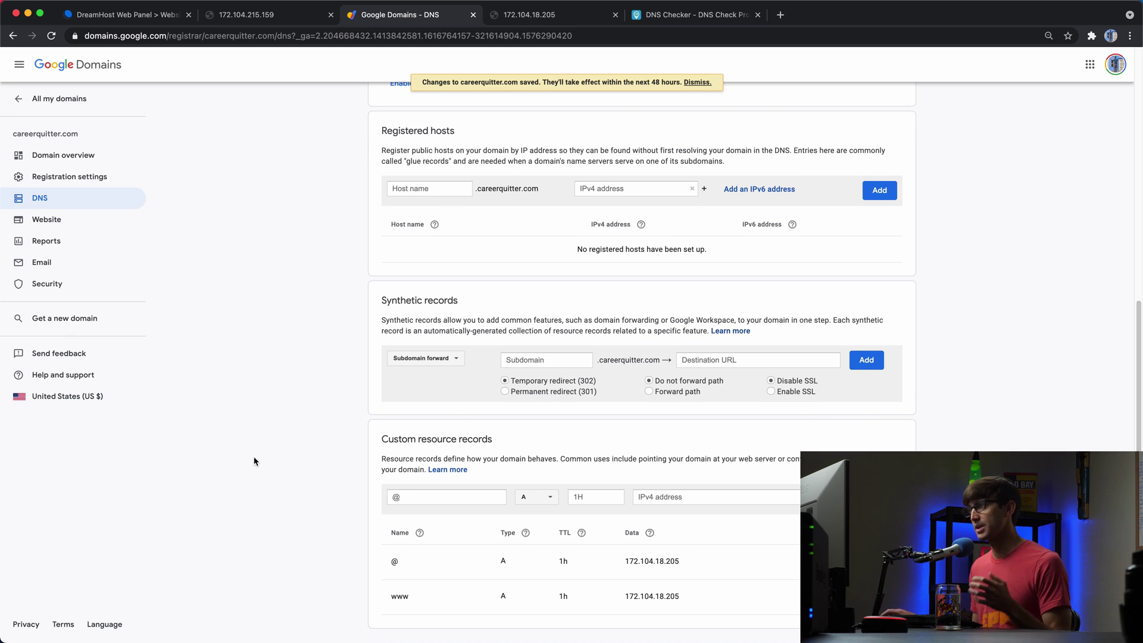
- Recheck the update progress of tonyflorida.me in DreamHost, and look up the A record propagation of careerquitter.com in DNS Checker
{"action": "left_click", "coordinate": [159, 17]}
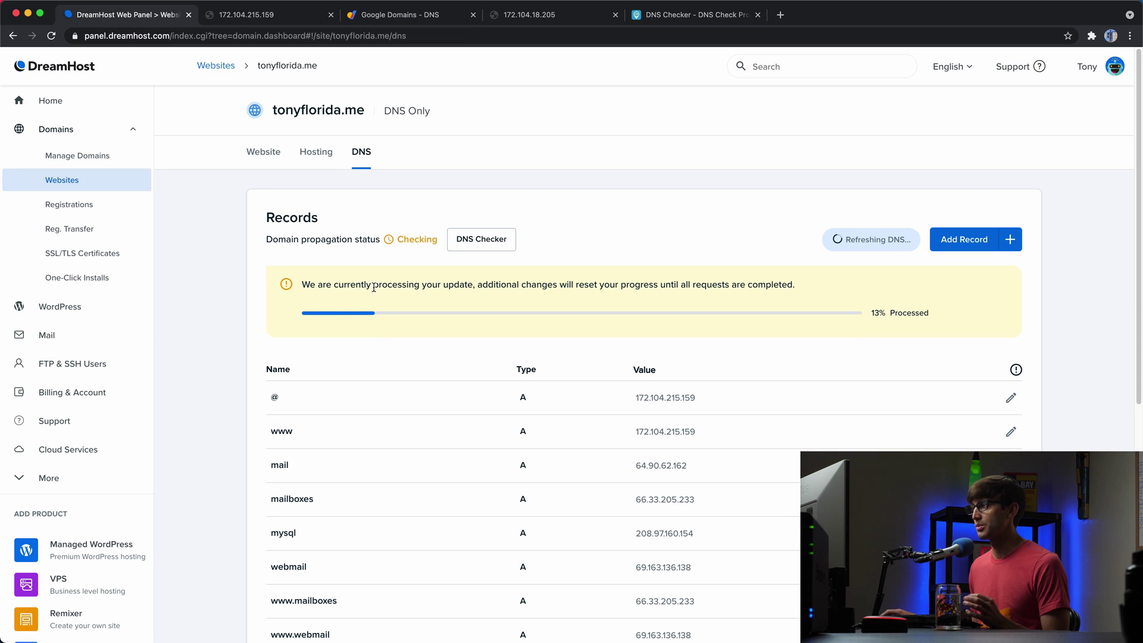
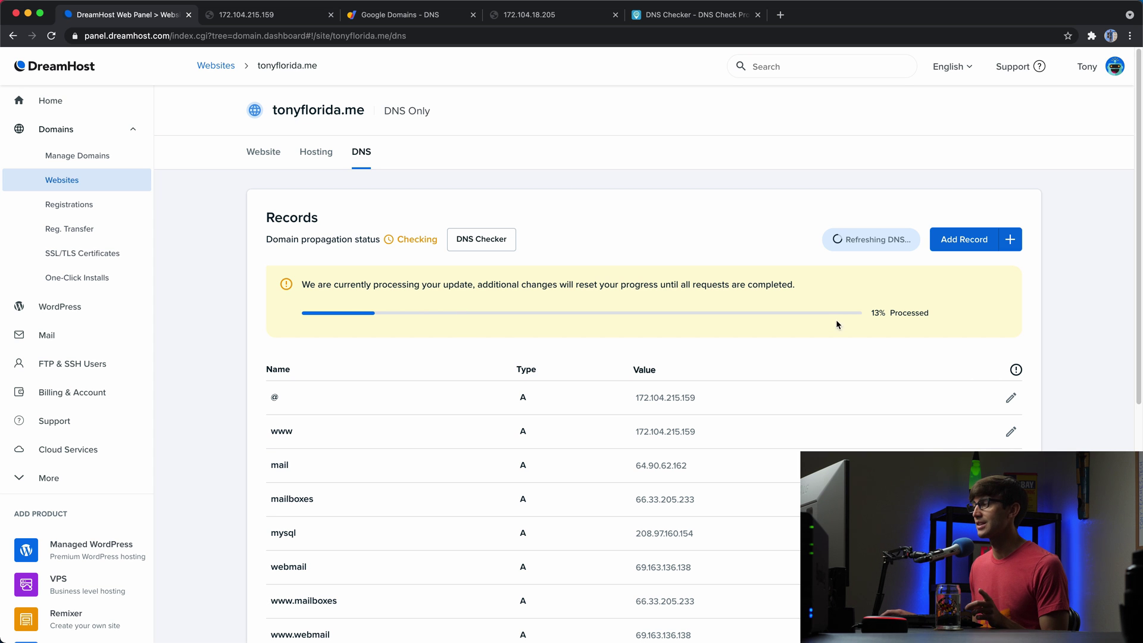
{"action": "left_click", "coordinate": [702, 18]}
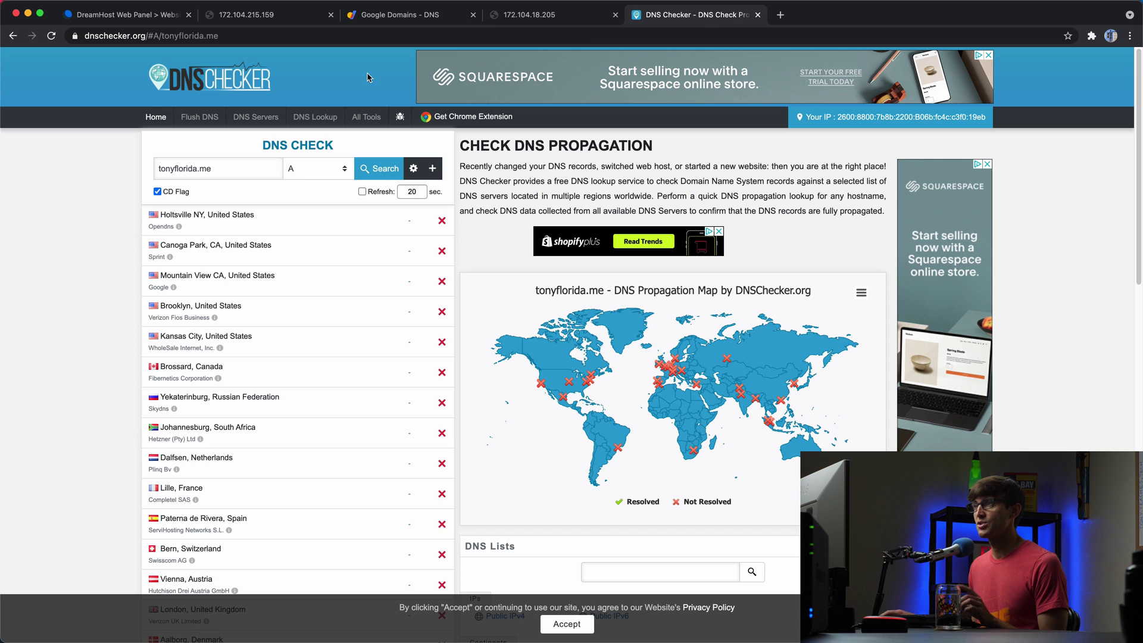
{"action": "triple_click", "coordinate": [248, 166]}
{"action": "type", "text": "car"}
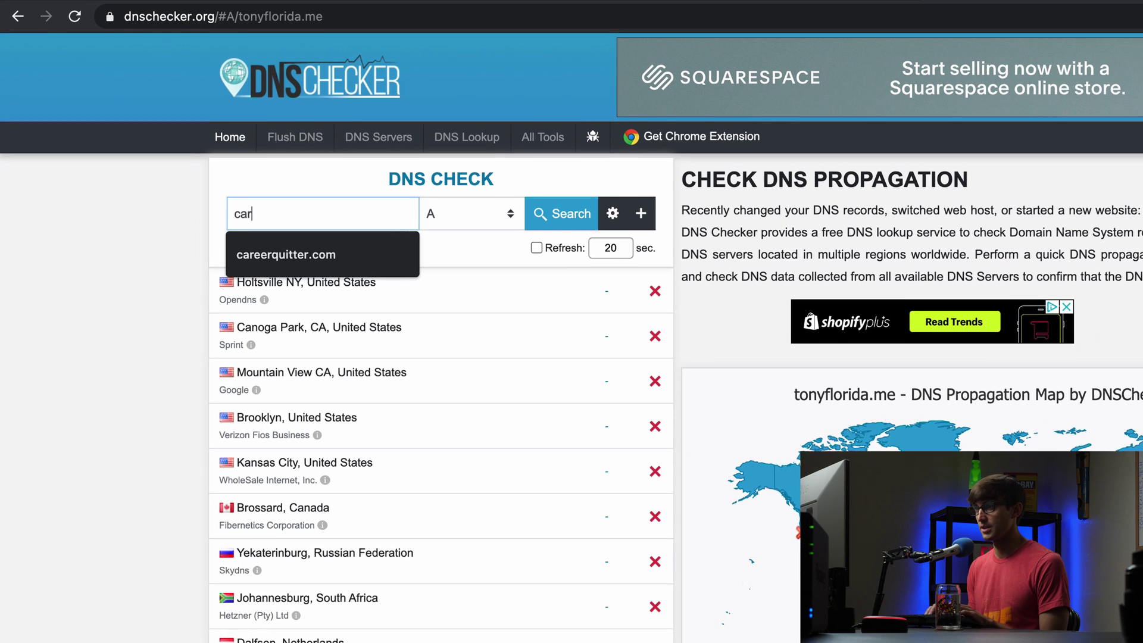
{"action": "key", "text": "Down"}
{"action": "key", "text": "Return"}
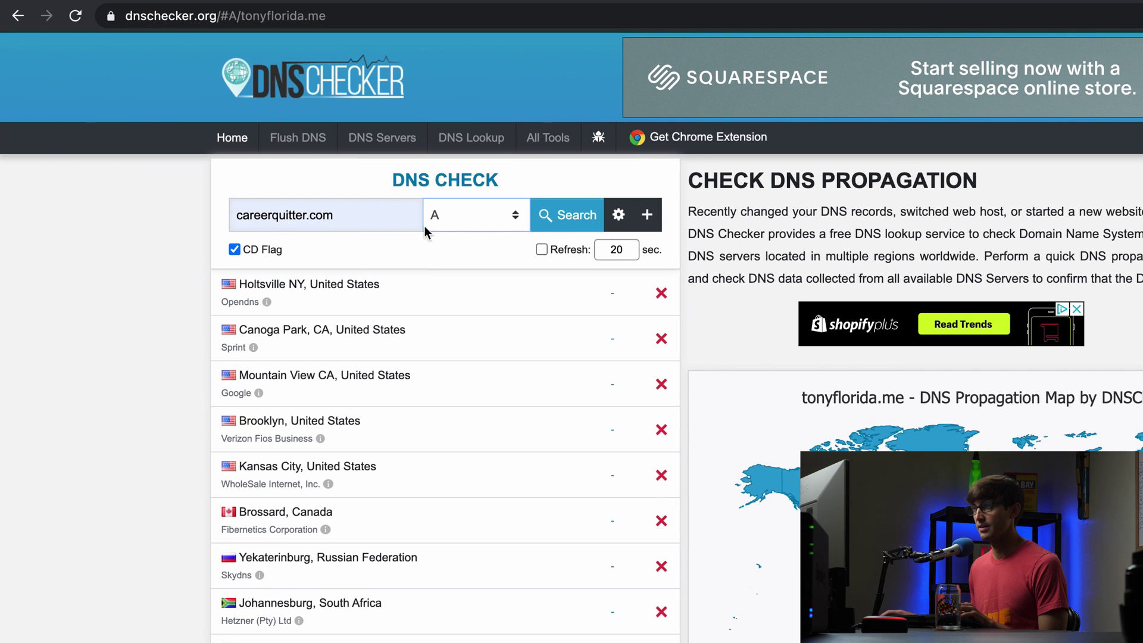
{"action": "left_click", "coordinate": [570, 224]}
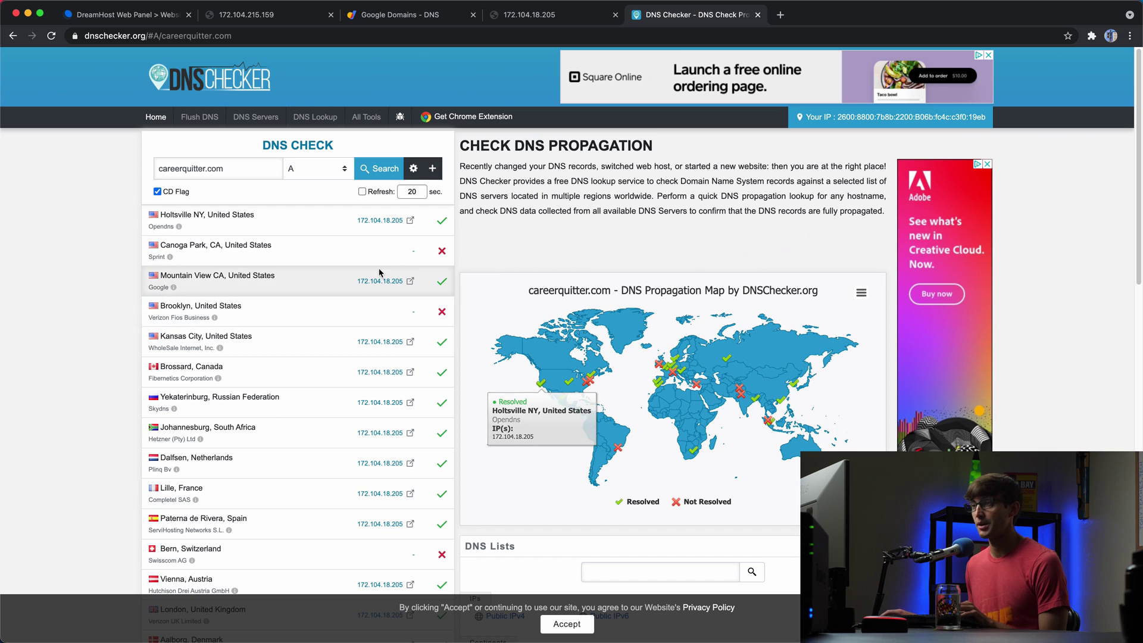
{"action": "left_click_drag", "start_coordinate": [157, 169], "coordinate": [219, 172]}
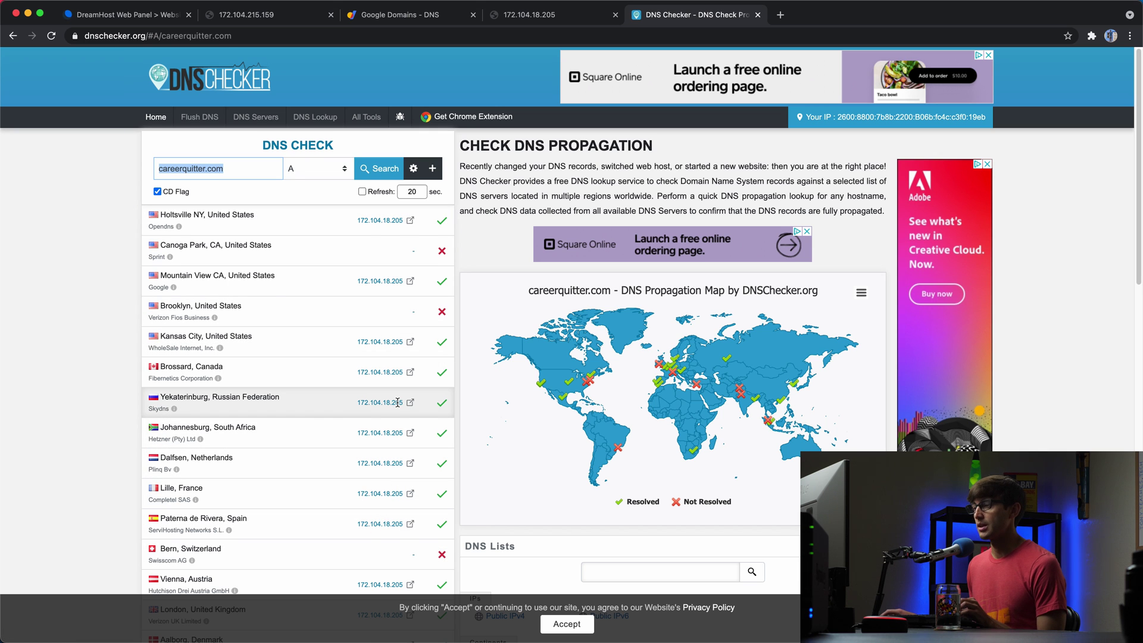
- Load careerquitter.com in the browser tab that shows the Nginx site to check that the domain reaches it
{"action": "scroll", "coordinate": [395, 406], "scroll_direction": "down", "scroll_amount": 3}
{"action": "scroll", "coordinate": [339, 396], "scroll_direction": "up", "scroll_amount": 3}
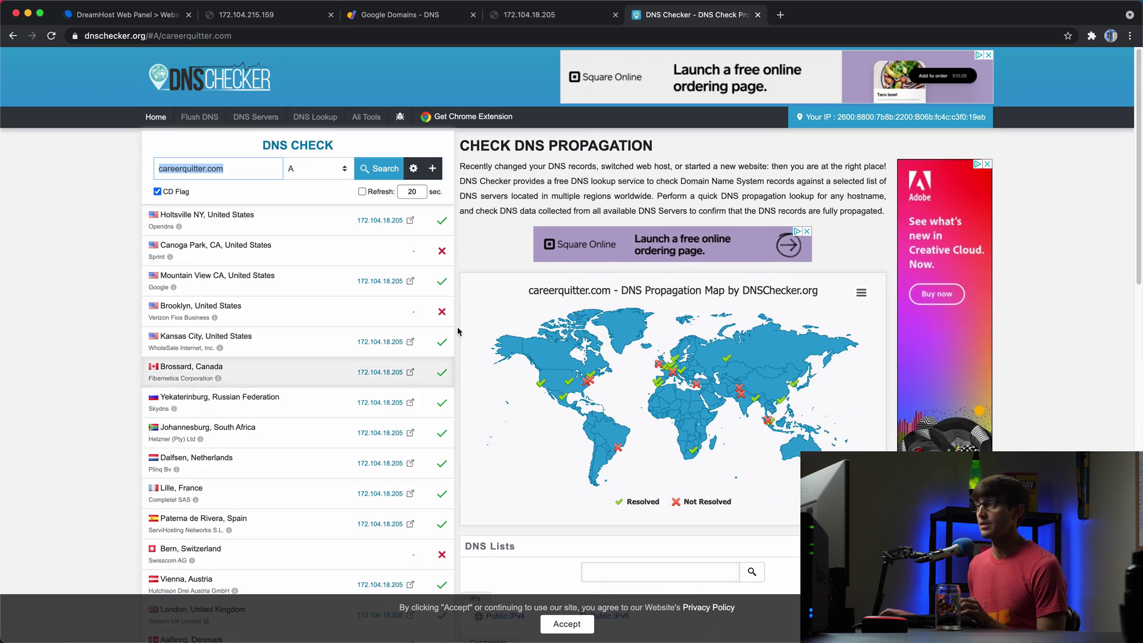
{"action": "left_click", "coordinate": [555, 14]}
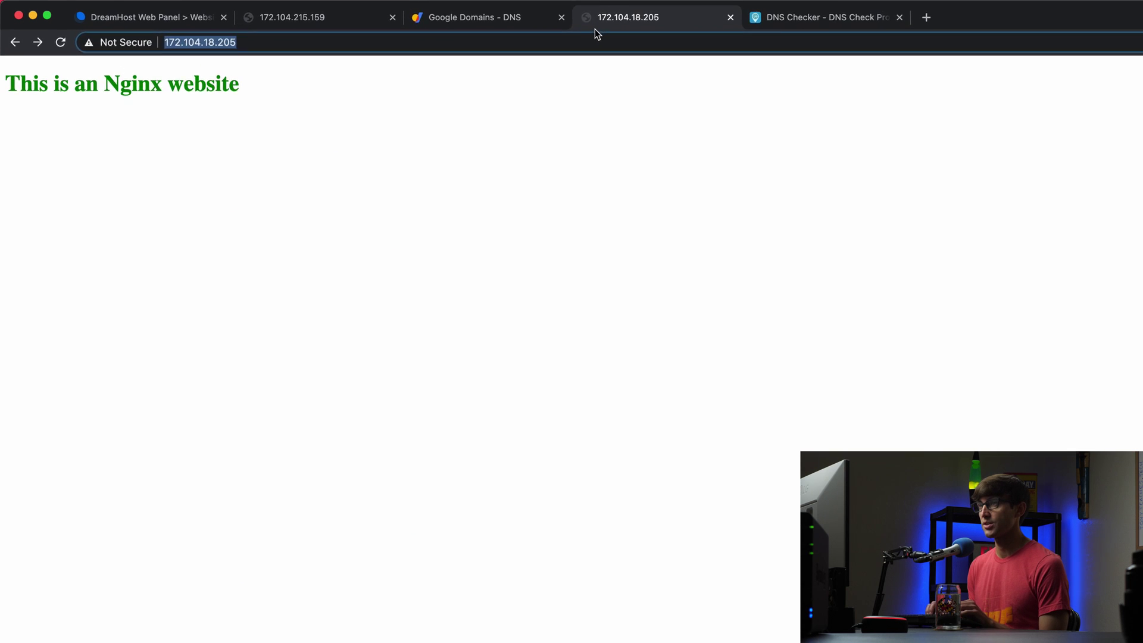
{"action": "type", "text": "care"}
{"action": "key", "text": "BackSpace"}
{"action": "type", "text": "reerquit"}
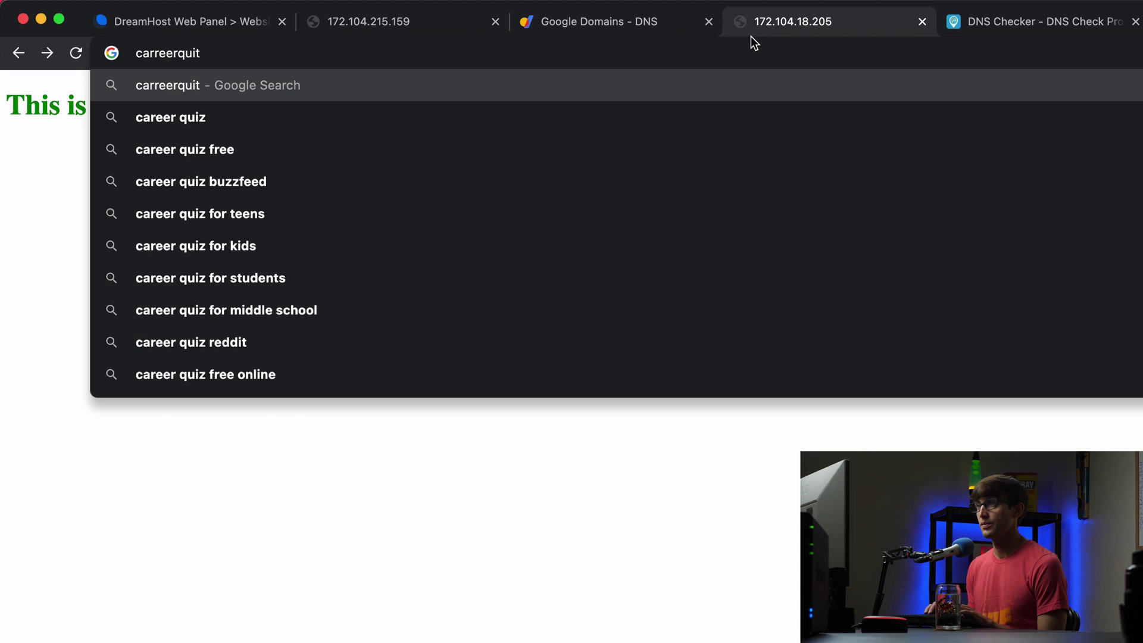
{"action": "type", "text": "ter.com"}
{"action": "key", "text": "Return"}
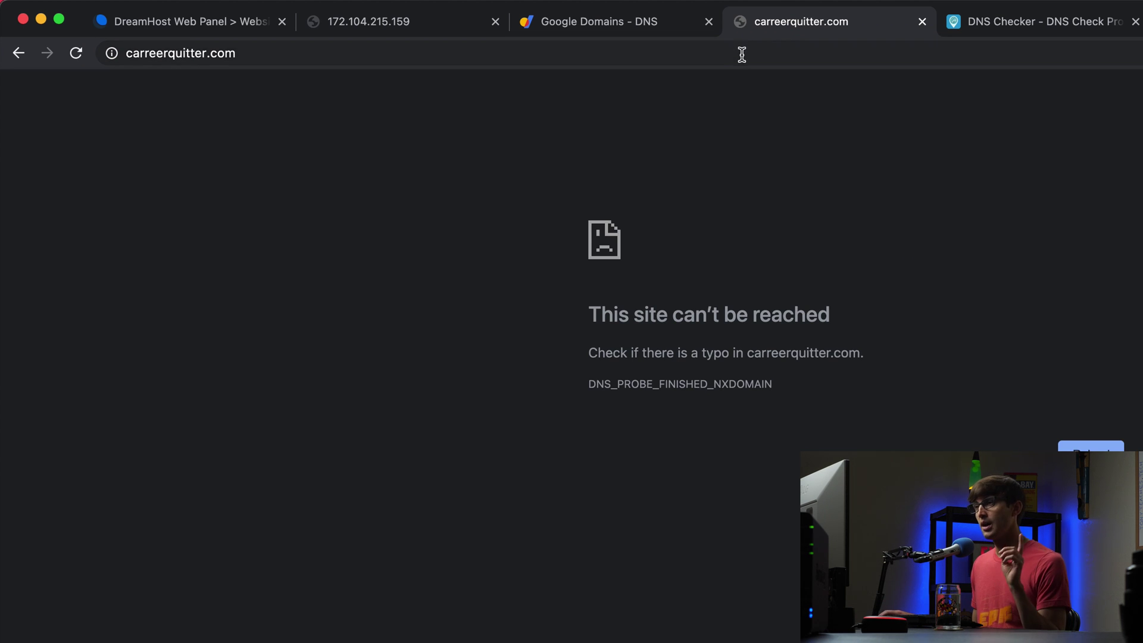
{"action": "left_click", "coordinate": [743, 55]}
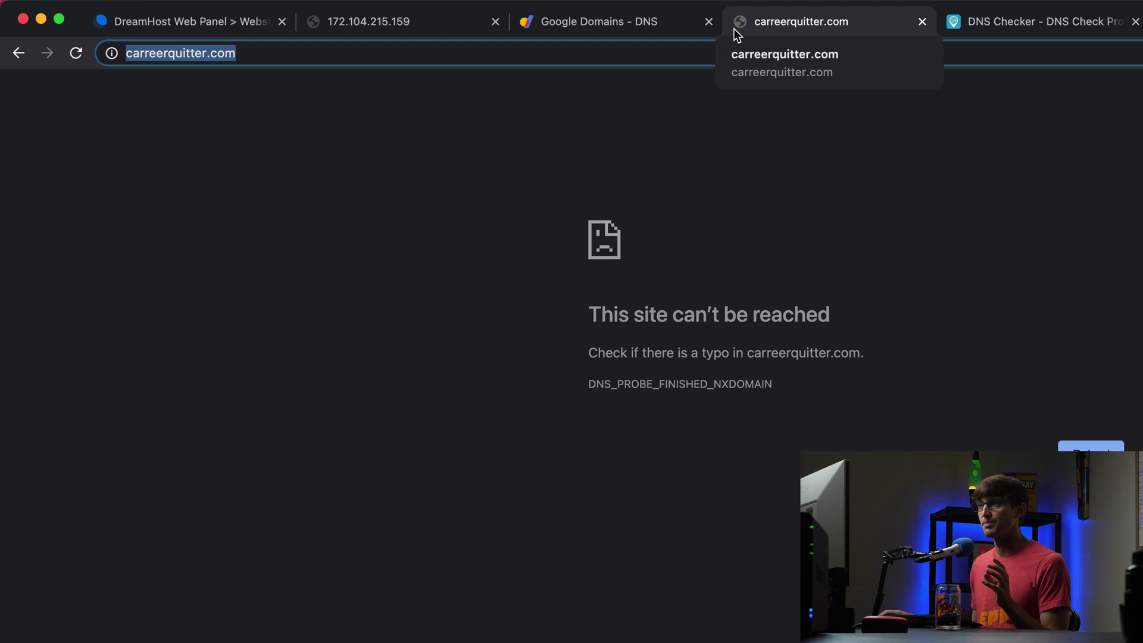
{"action": "left_click", "coordinate": [145, 54]}
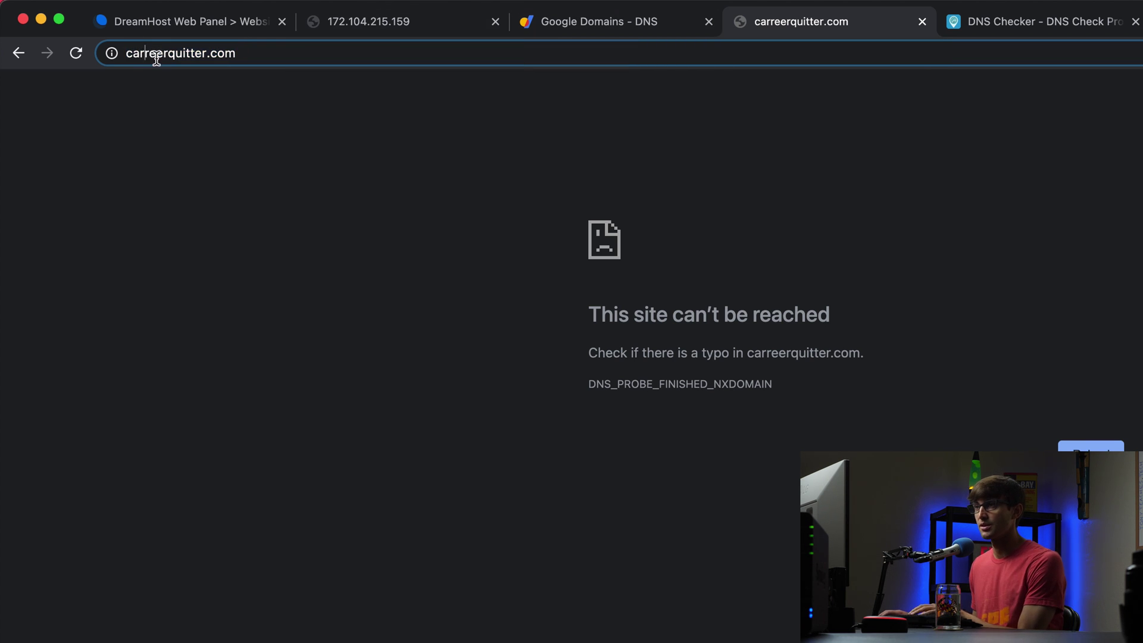
{"action": "key", "text": "BackSpace"}
{"action": "key", "text": "Return"}
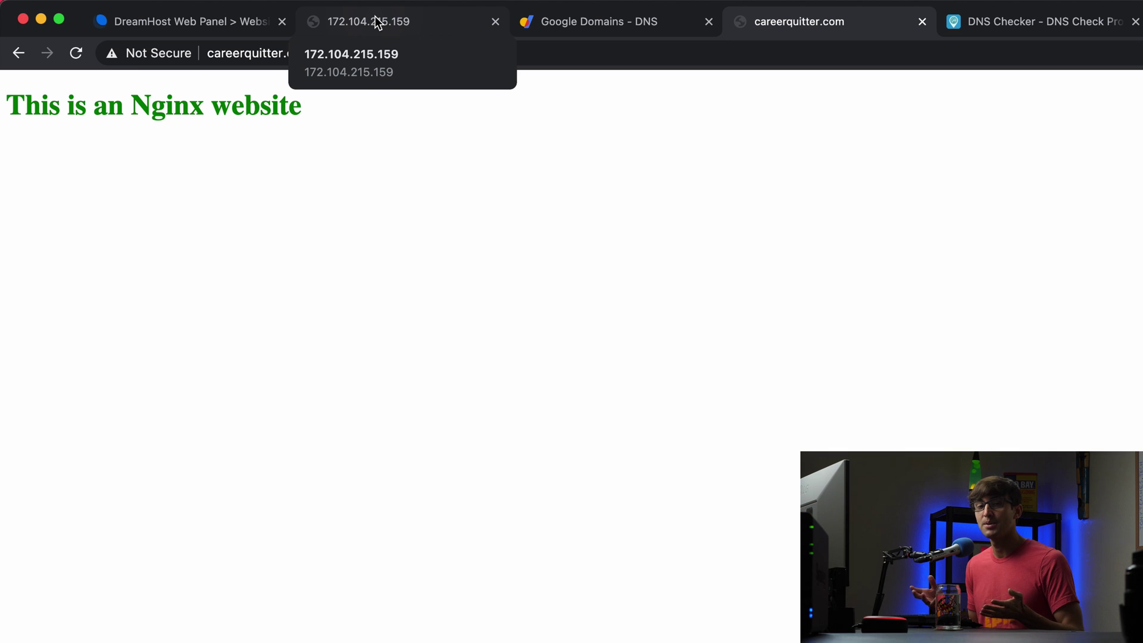
{"action": "left_click", "coordinate": [443, 45]}
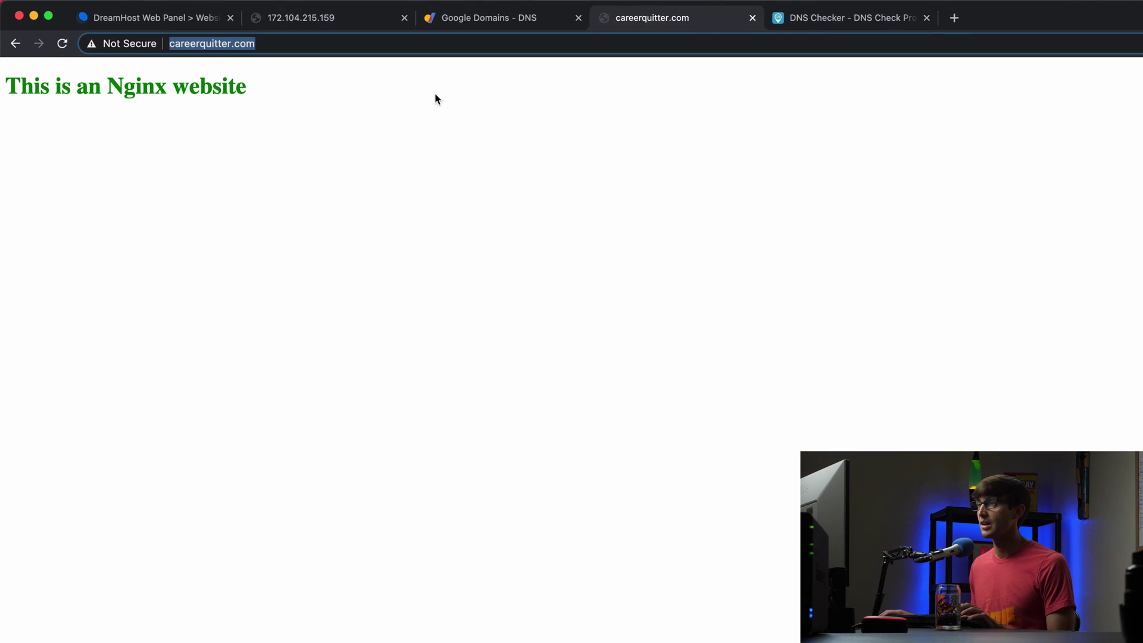
{"action": "left_click", "coordinate": [1111, 35]}
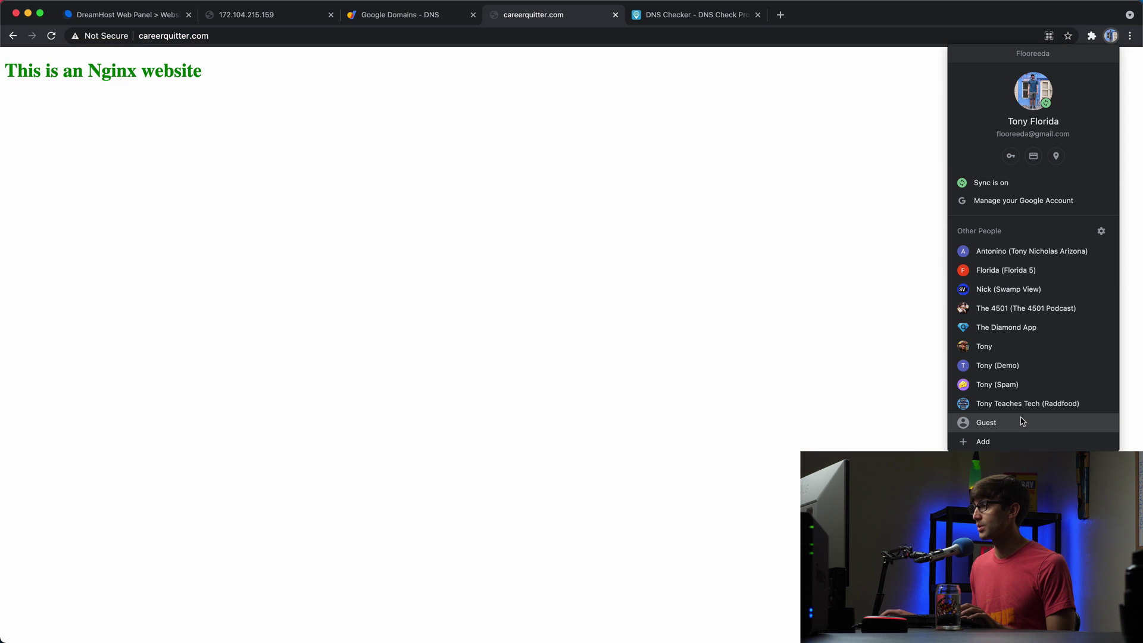
{"action": "left_click", "coordinate": [673, 355]}
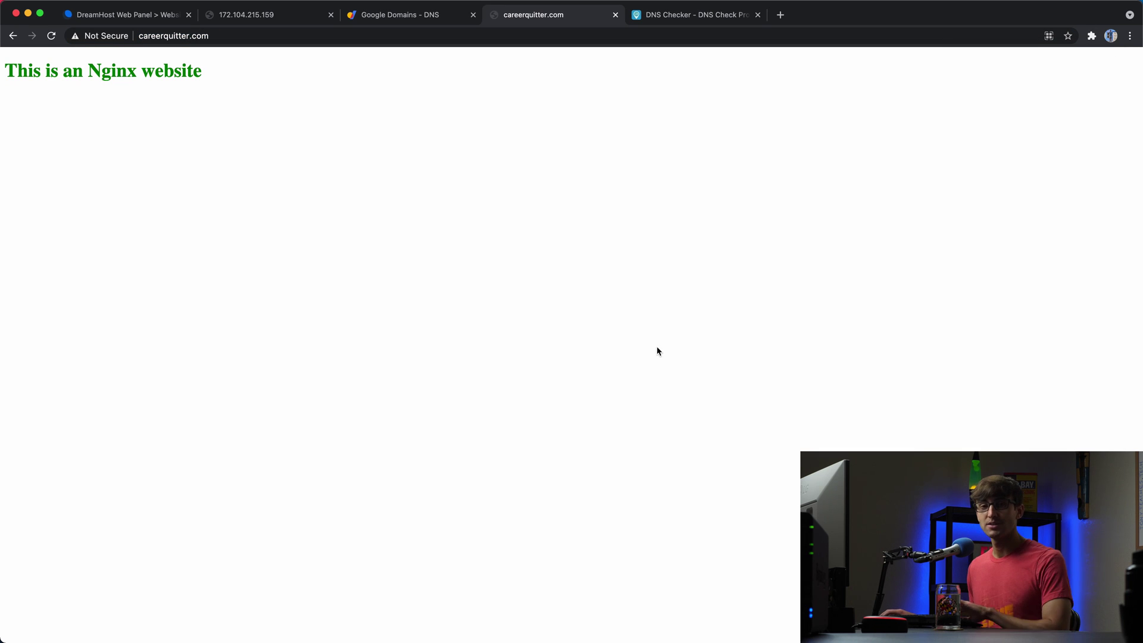
- Review the page loaded at careerquitter.com, the tonyflorida.me records in DreamHost, and the careerquitter.com records in Google Domains
{"action": "left_click", "coordinate": [232, 37]}
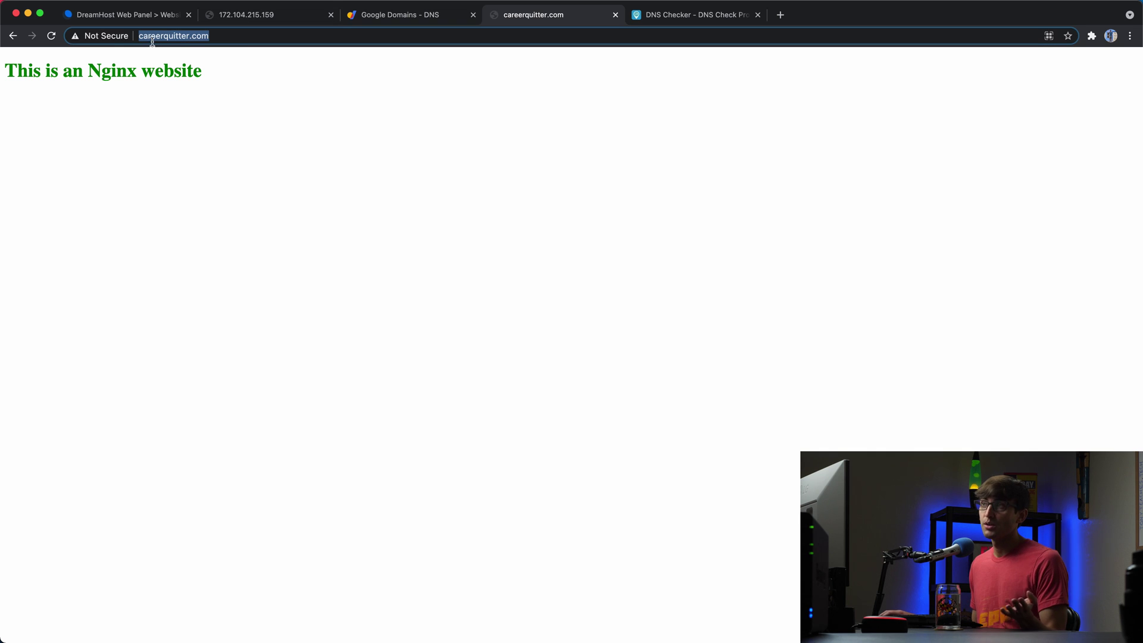
{"action": "left_click_drag", "start_coordinate": [266, 84], "coordinate": [41, 62]}
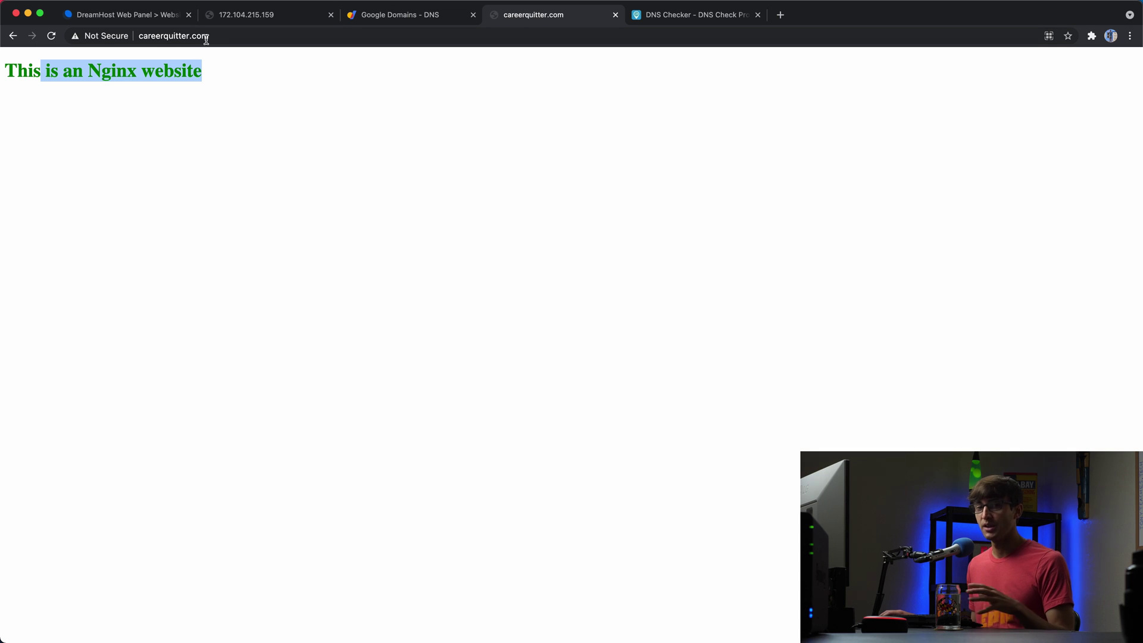
{"action": "left_click", "coordinate": [143, 21]}
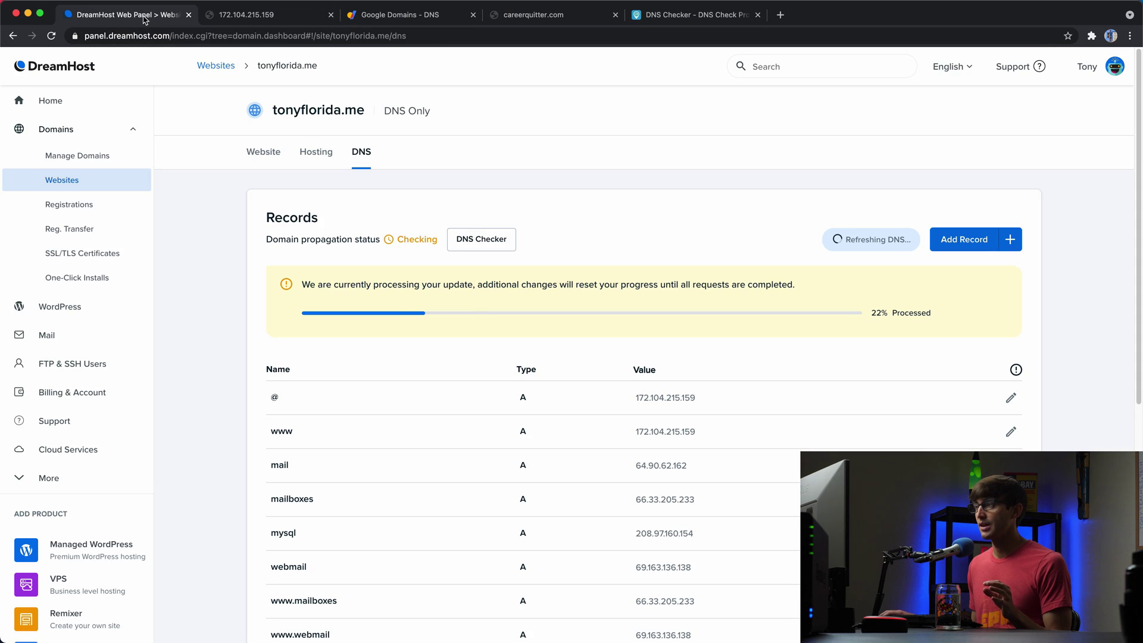
{"action": "left_click", "coordinate": [405, 19]}
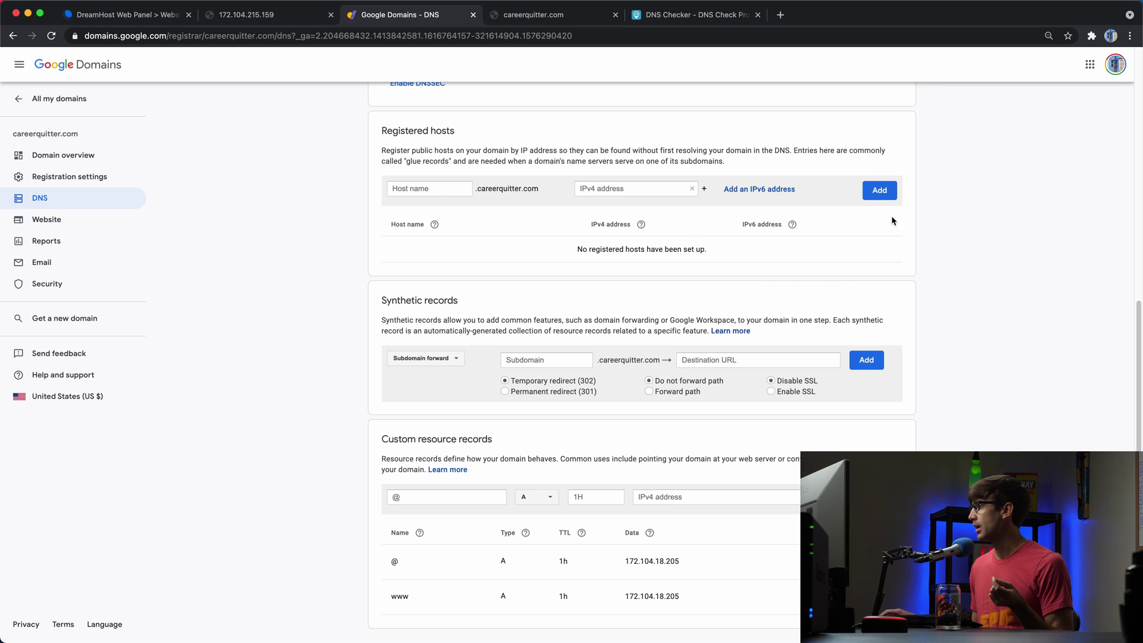
- Switch to Terminal and connect over SSH as root to the Nginx server at 172.104.18.205
{"action": "key", "text": "super+Tab"}
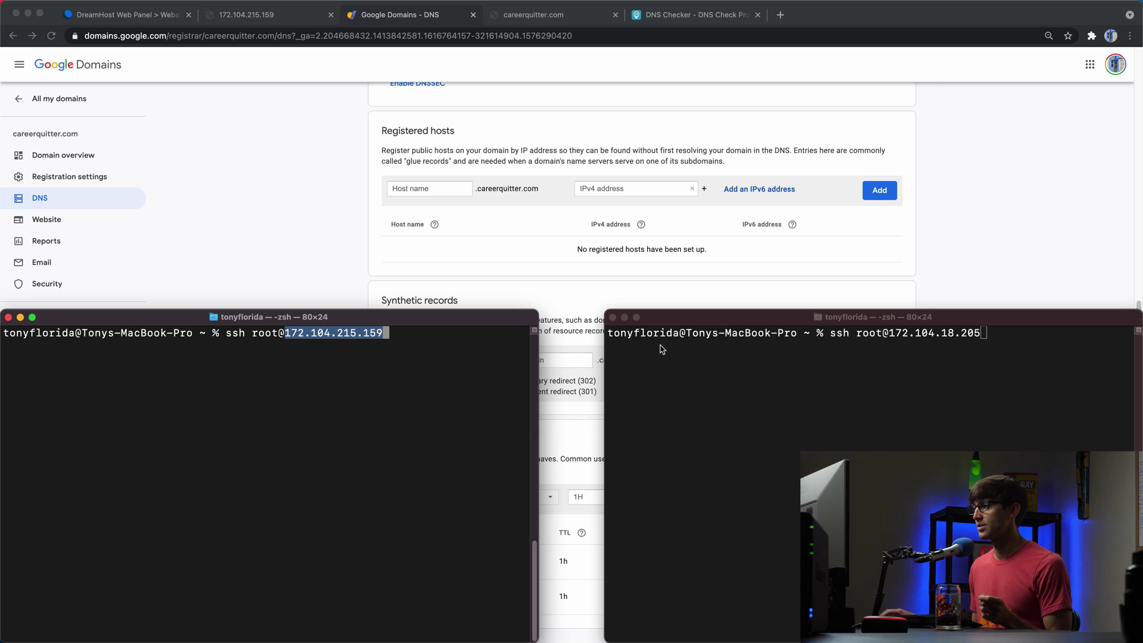
{"action": "scroll", "coordinate": [484, 378], "scroll_direction": "up", "scroll_amount": 10}
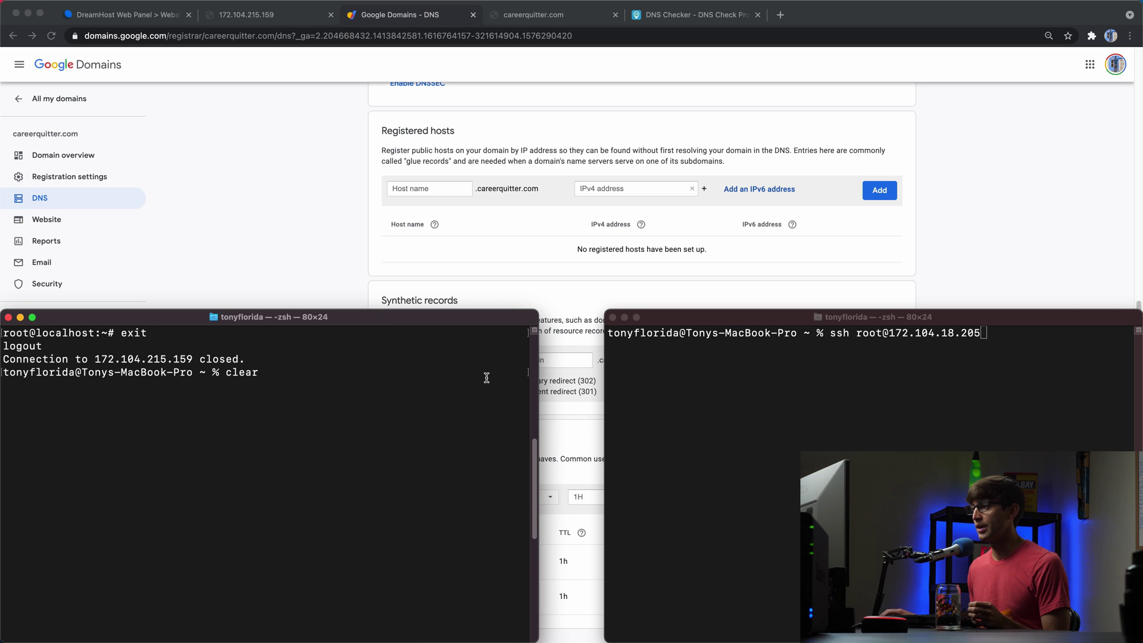
{"action": "scroll", "coordinate": [484, 378], "scroll_direction": "down", "scroll_amount": 5}
{"action": "scroll", "coordinate": [481, 385], "scroll_direction": "down", "scroll_amount": 5}
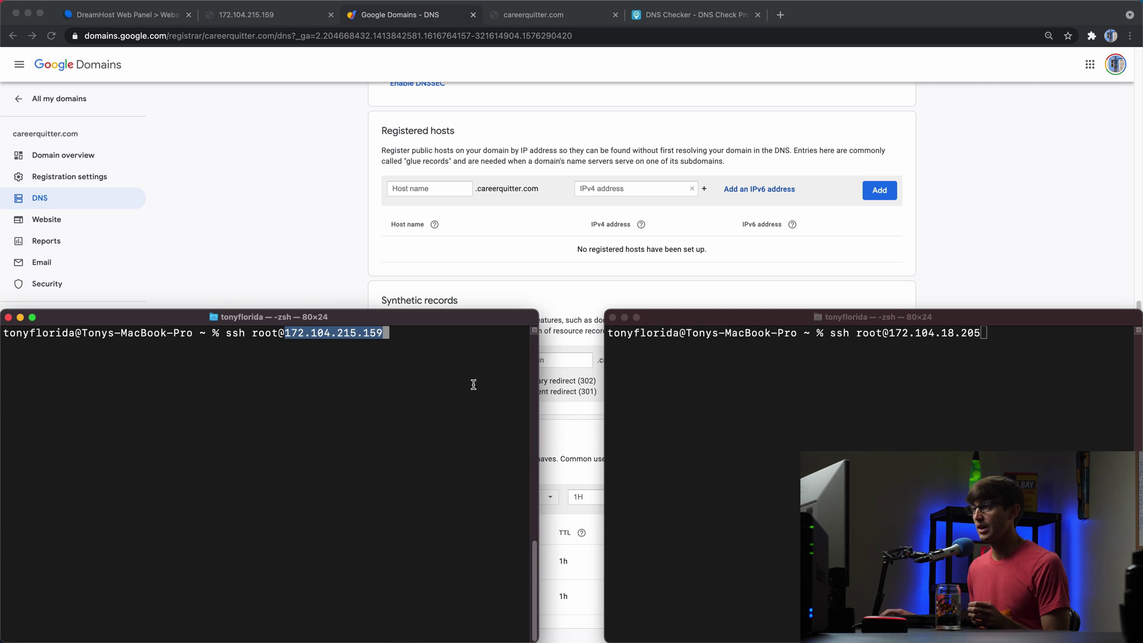
{"action": "left_click", "coordinate": [474, 385]}
{"action": "left_click", "coordinate": [1045, 403]}
{"action": "left_click", "coordinate": [451, 423]}
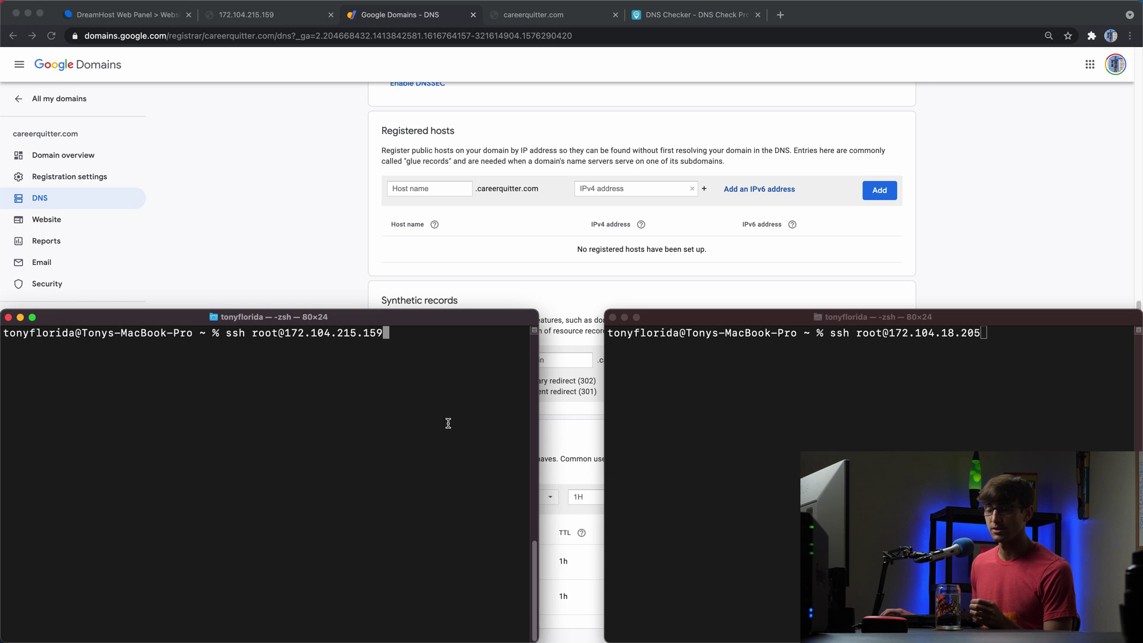
{"action": "left_click", "coordinate": [789, 451]}
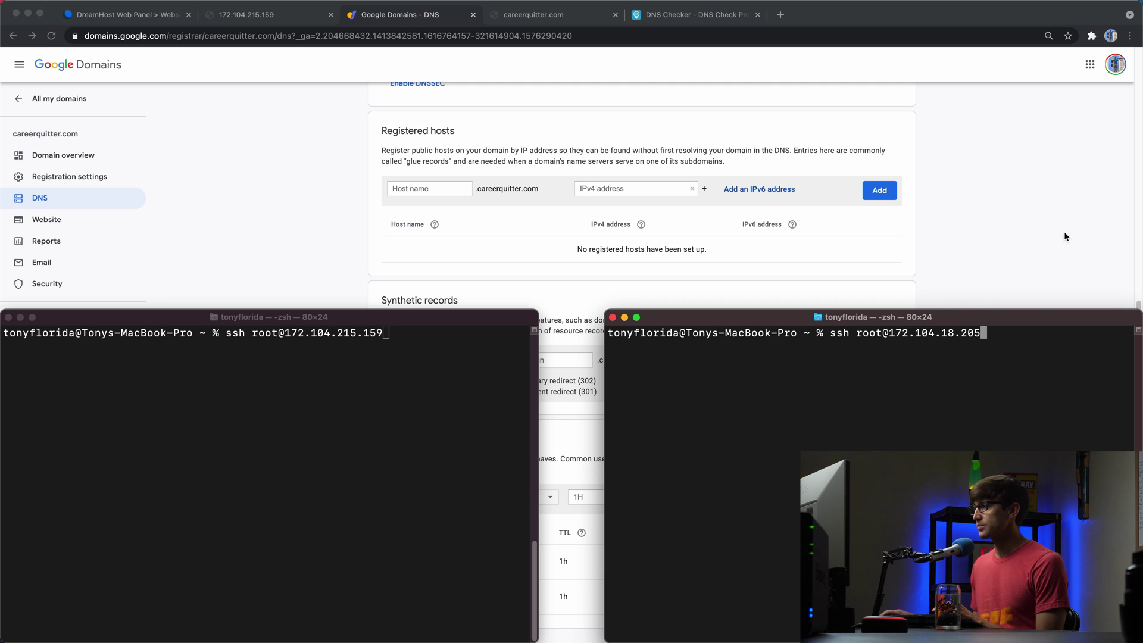
{"action": "double_click", "coordinate": [965, 333]}
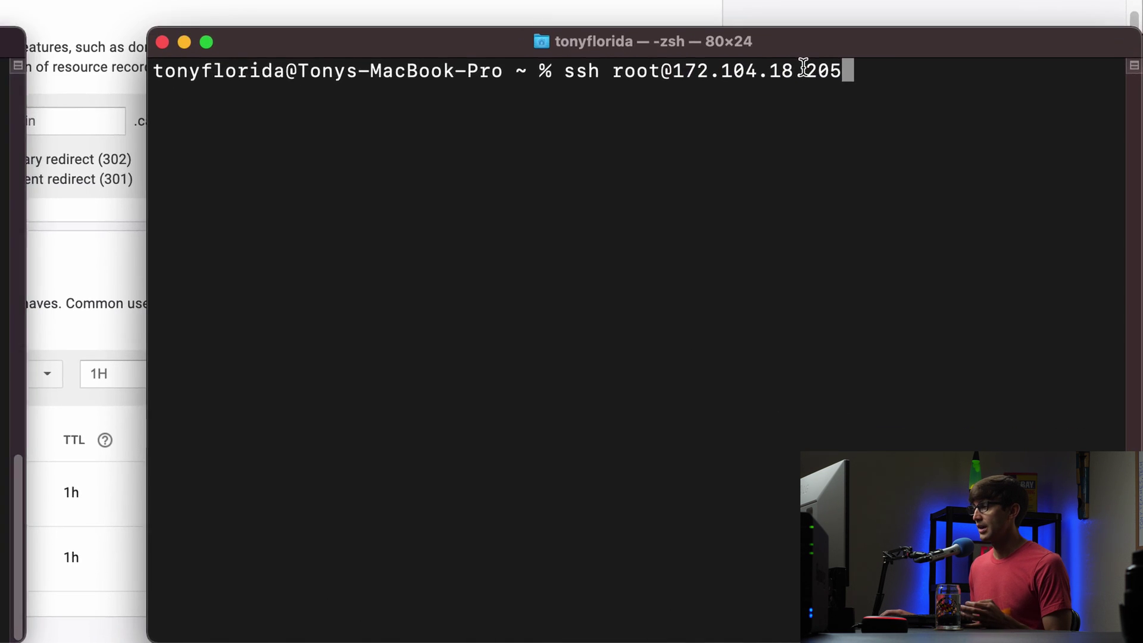
{"action": "left_click_drag", "start_coordinate": [861, 161], "coordinate": [890, 159]}
{"action": "left_click", "coordinate": [767, 66]}
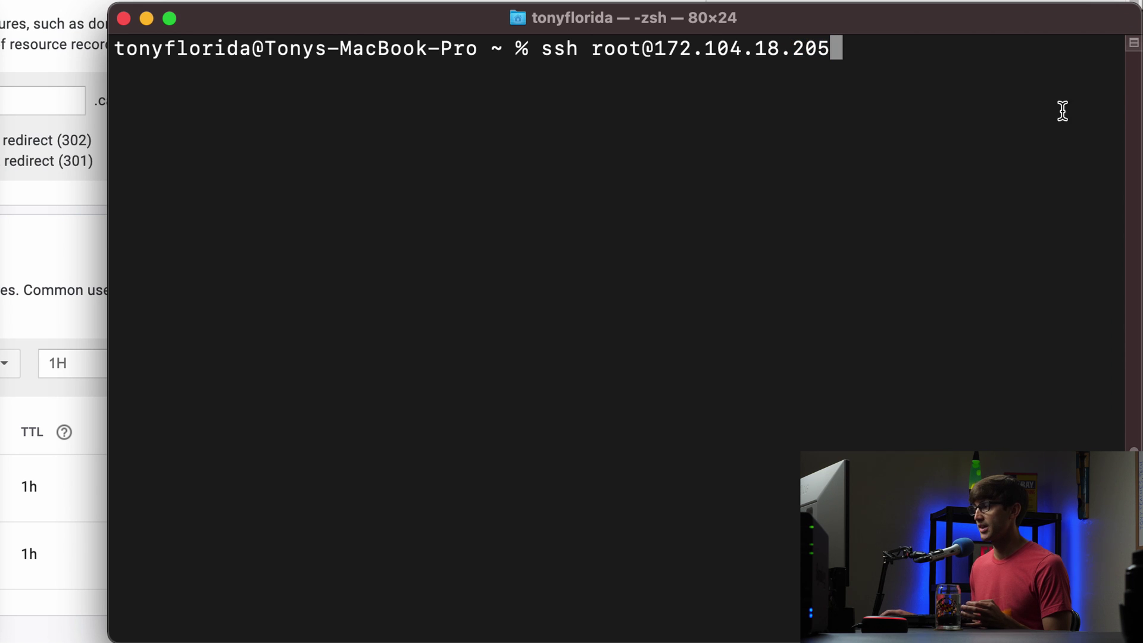
{"action": "key", "text": "Return"}
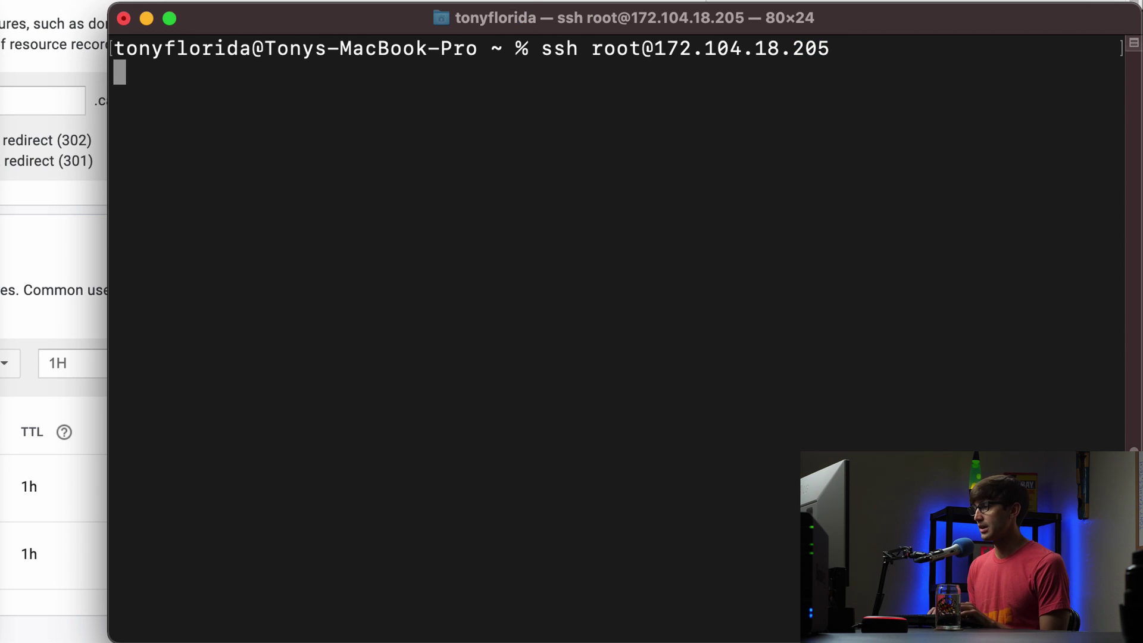
- Change to the /etc/nginx/sites-available/ directory on the Nginx server and list its files
{"action": "type", "text": "cd /"}
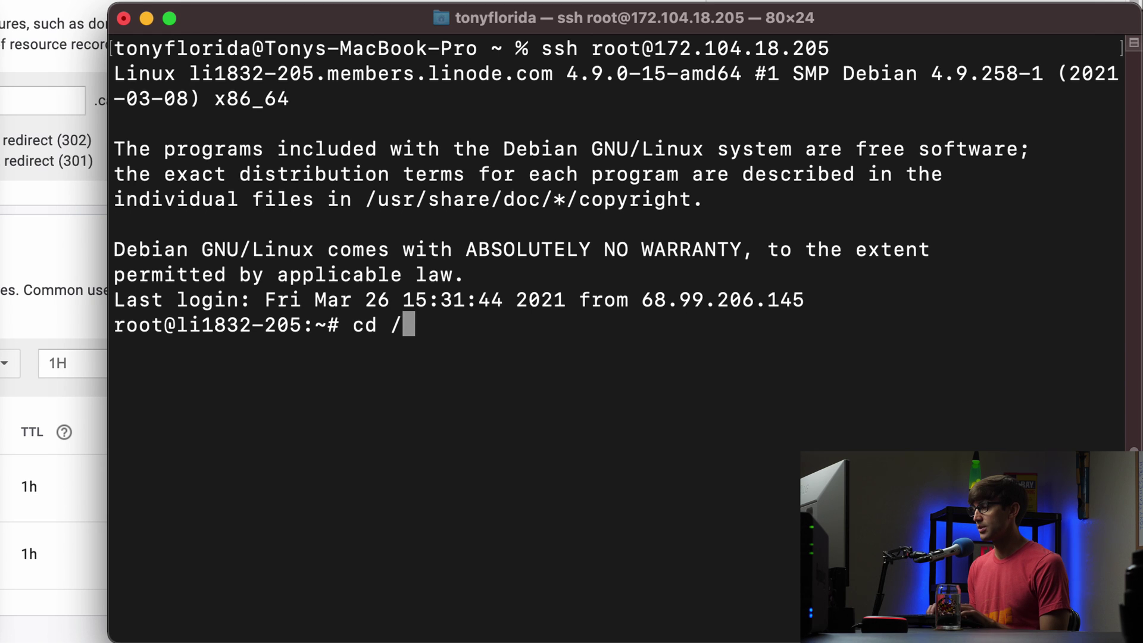
{"action": "type", "text": "etc/ng"}
{"action": "key", "text": "Tab"}
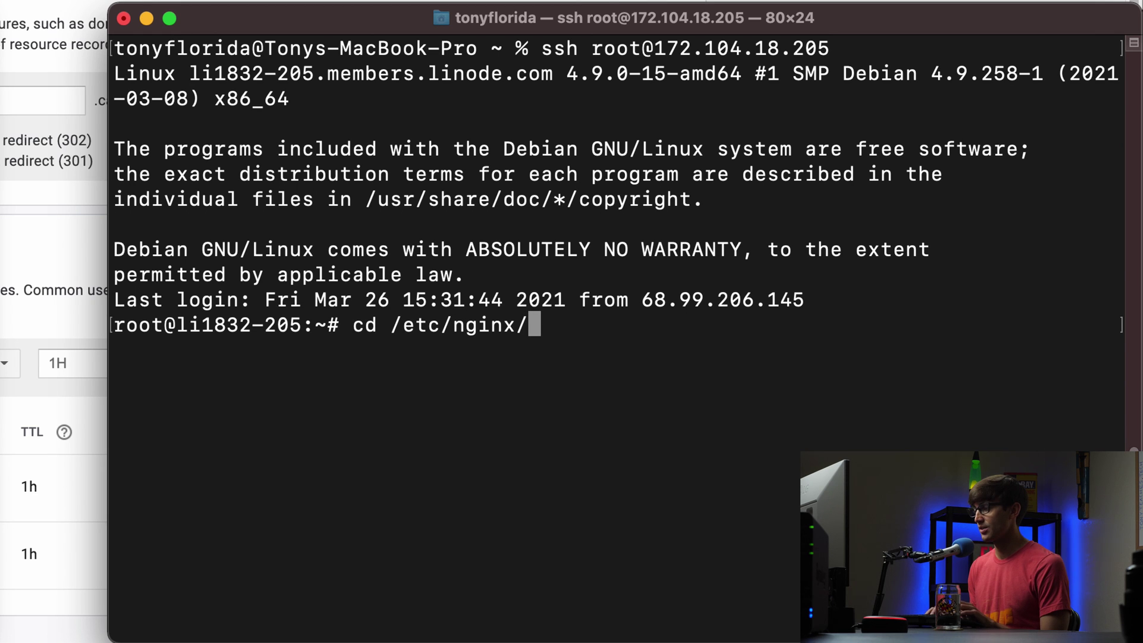
{"action": "type", "text": "s"}
{"action": "key", "text": "Tab"}
{"action": "type", "text": "a"}
{"action": "key", "text": "Tab"}
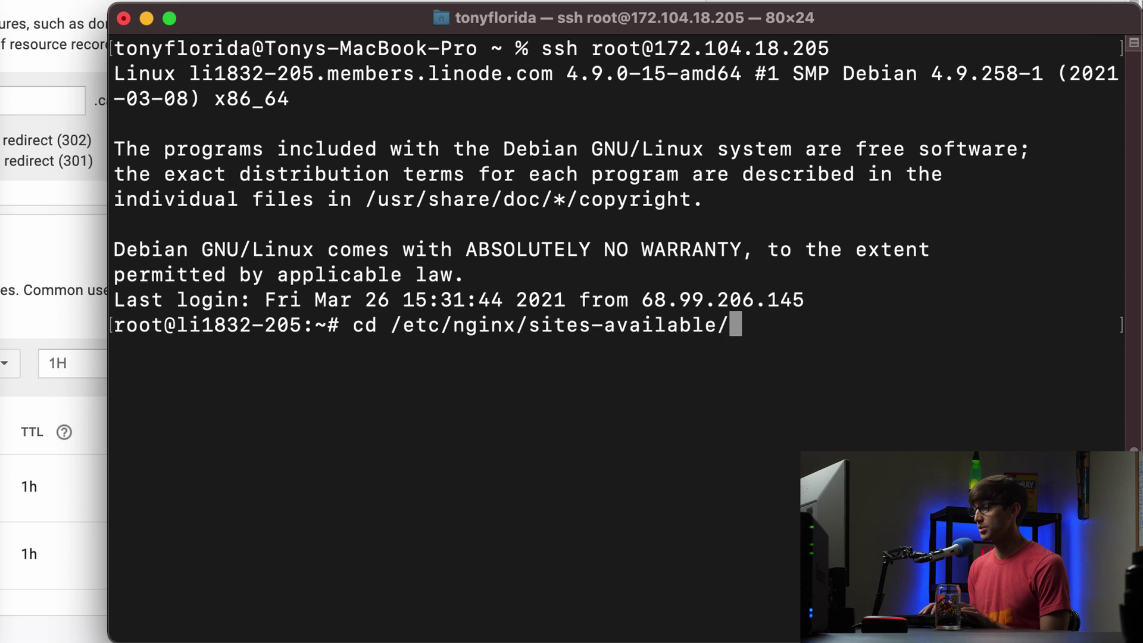
{"action": "key", "text": "Return"}
{"action": "type", "text": "ls"}
{"action": "key", "text": "Return"}
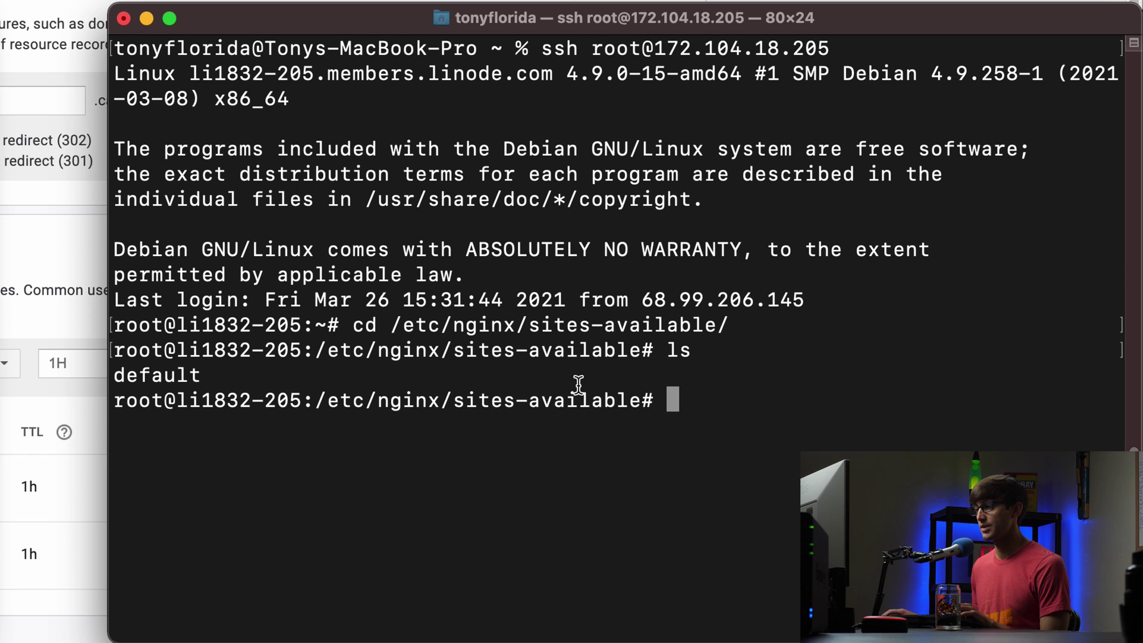
- Edit the default site file in vim, setting server_name to careerquitter.com, and save it on exit
{"action": "type", "text": "vim d"}
{"action": "key", "text": "Tab"}
{"action": "key", "text": "Return"}
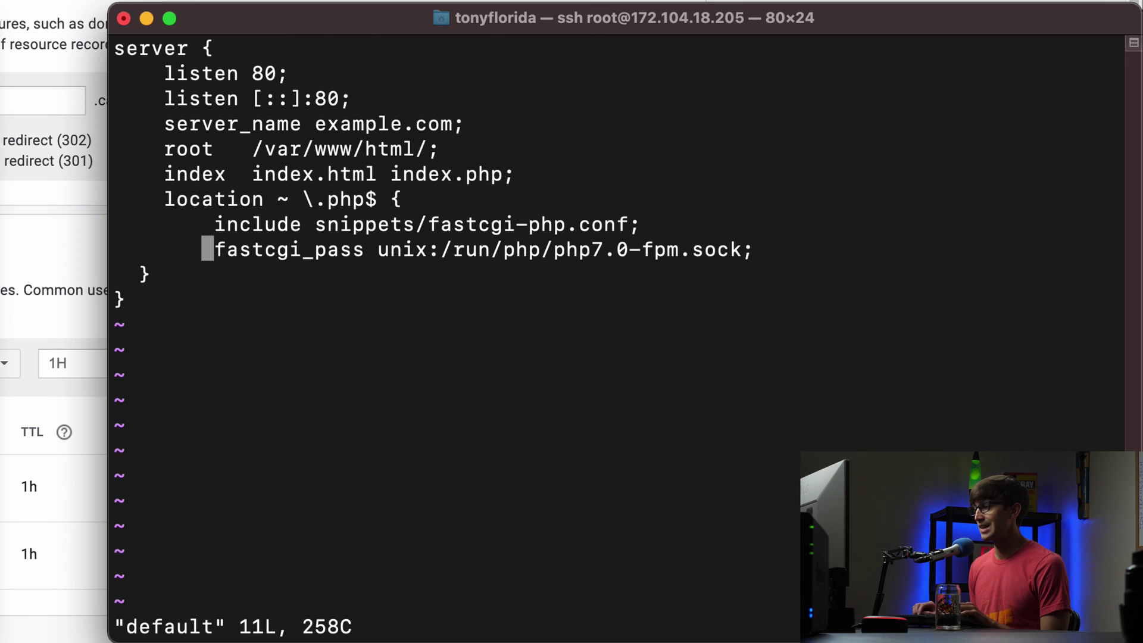
{"action": "key", "text": "k"}
{"action": "key", "text": "k"}
{"action": "key", "text": "k"}
{"action": "key", "text": "k"}
{"action": "key", "text": "k"}
{"action": "key", "text": "w"}
{"action": "key", "text": "w"}
{"action": "key", "text": "b"}
{"action": "key", "text": "d"}
{"action": "key", "text": "w"}
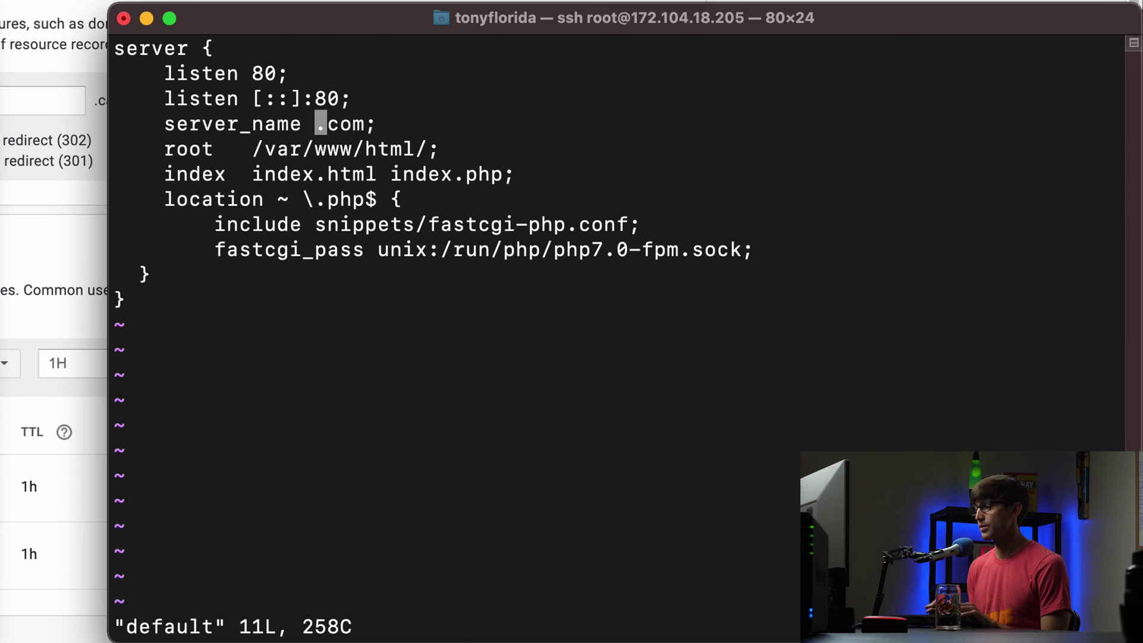
{"action": "type", "text": "idw"}
{"action": "key", "text": "BackSpace"}
{"action": "key", "text": "BackSpace"}
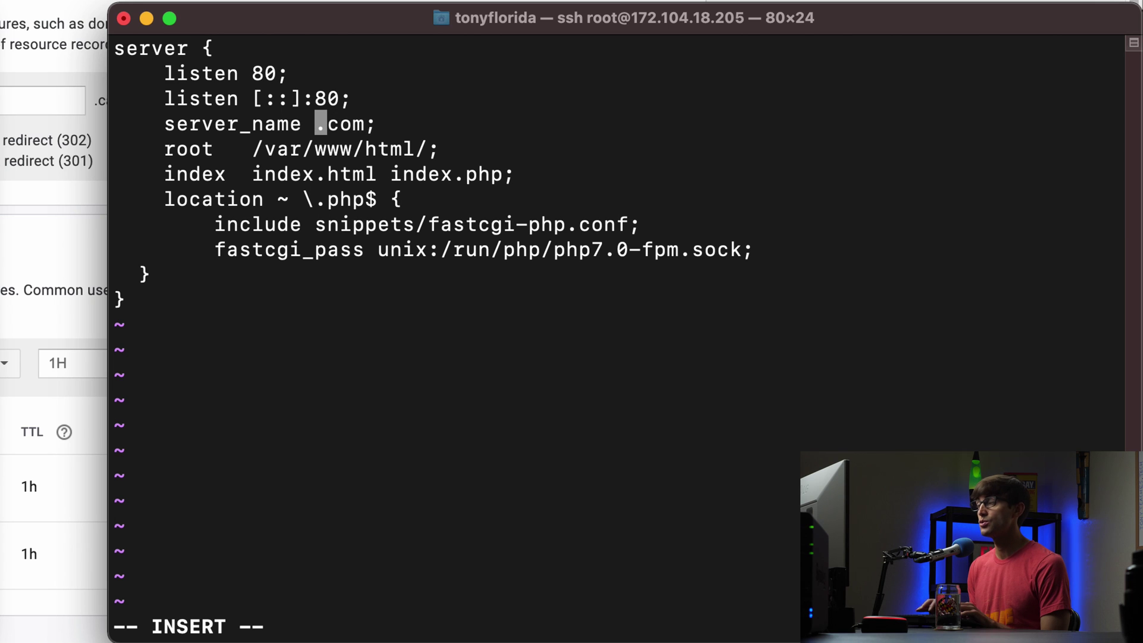
{"action": "type", "text": "career"}
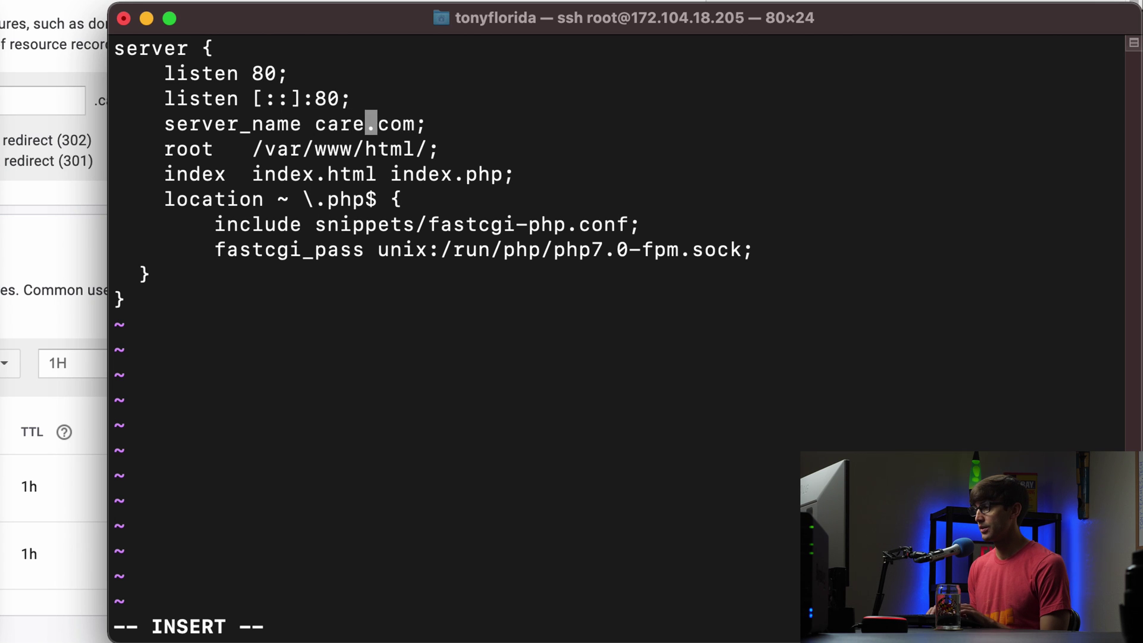
{"action": "type", "text": "quitter"}
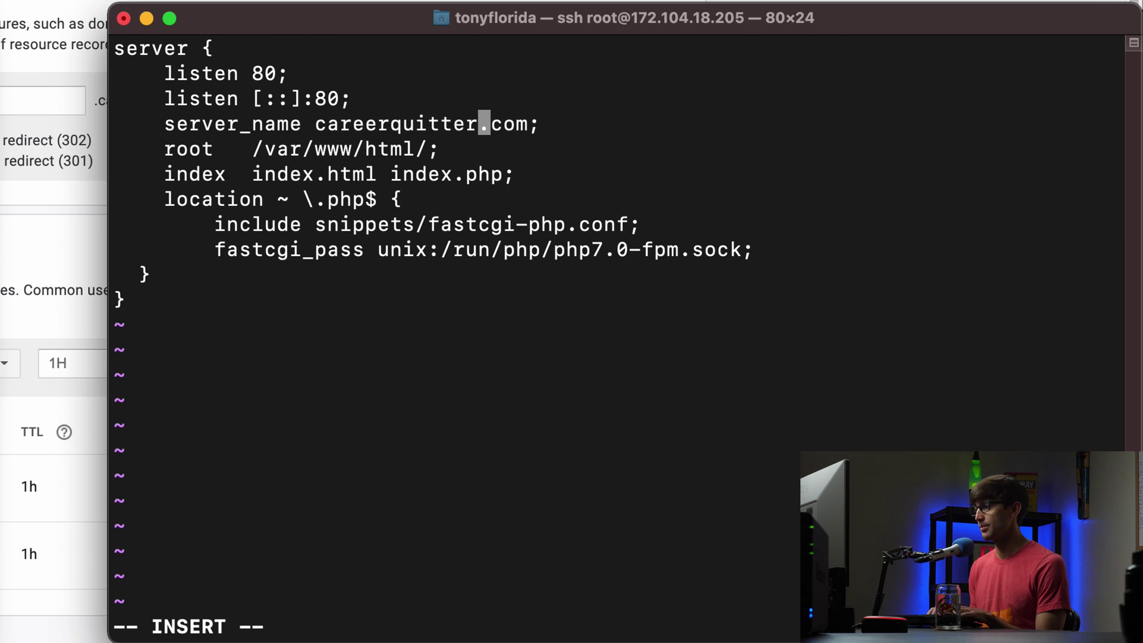
{"action": "key", "text": "Escape"}
{"action": "type", "text": ":wq"}
{"action": "key", "text": "Return"}
- Restart the nginx service with systemctl
{"action": "type", "text": "systemct"}
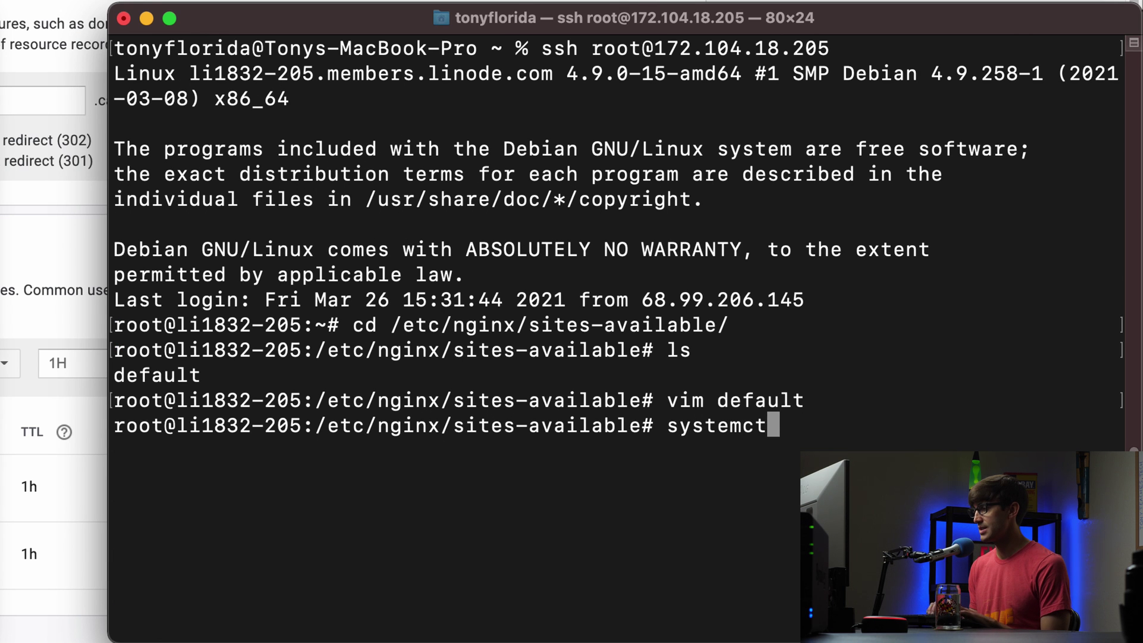
{"action": "type", "text": "l restart nginx"}
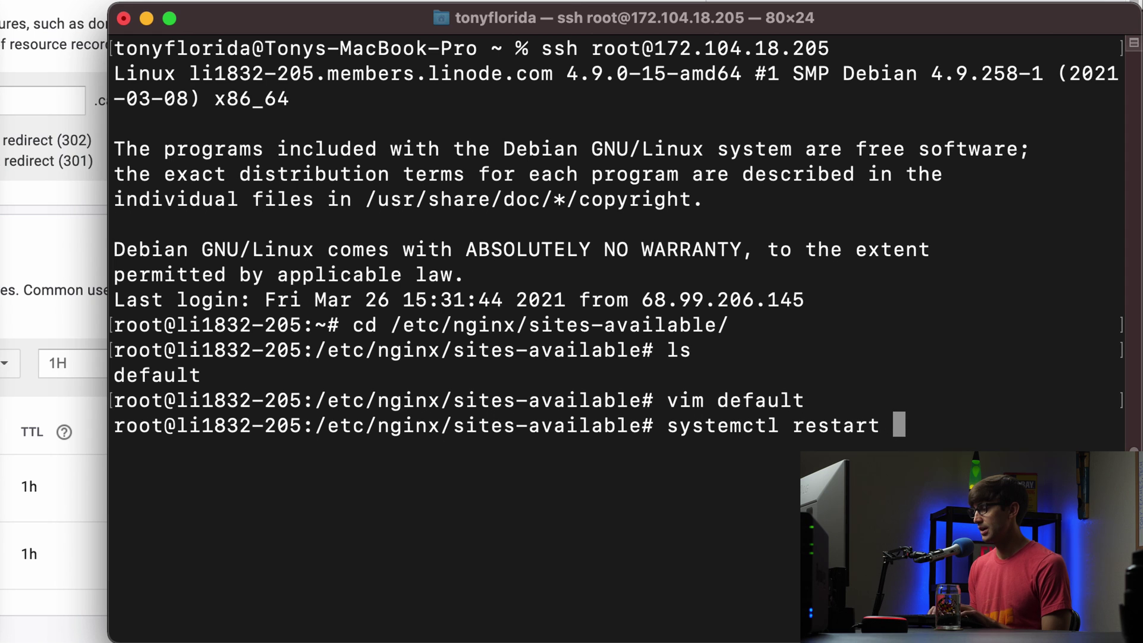
{"action": "key", "text": "Return"}
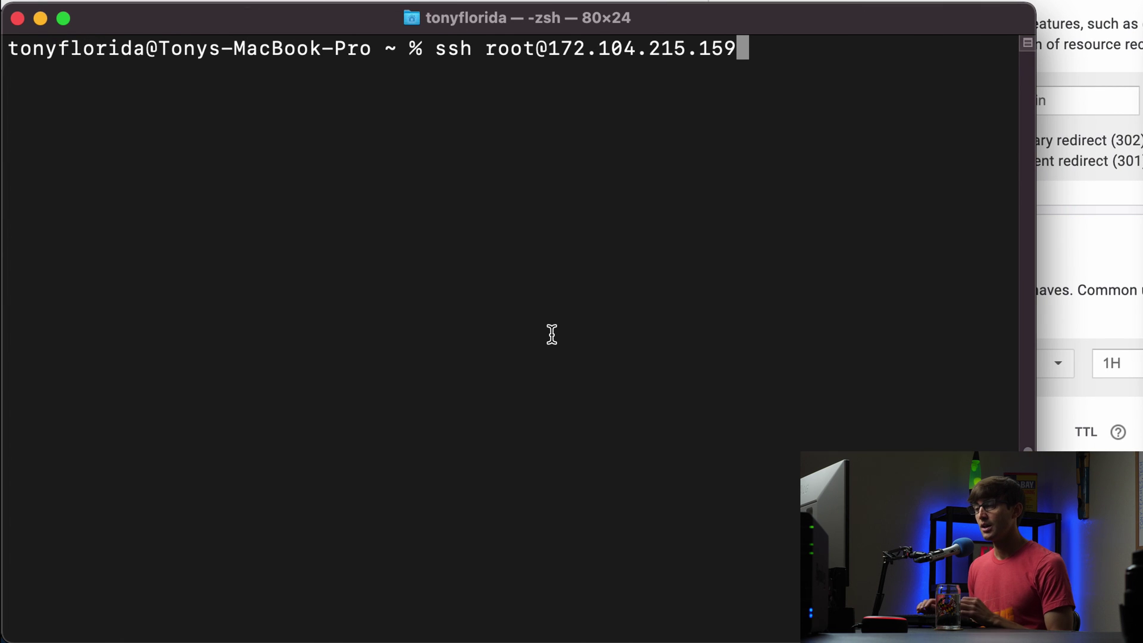
- Connect over SSH as root to the Apache server at 172.104.215.159 in the other Terminal window
{"action": "key", "text": "Return"}
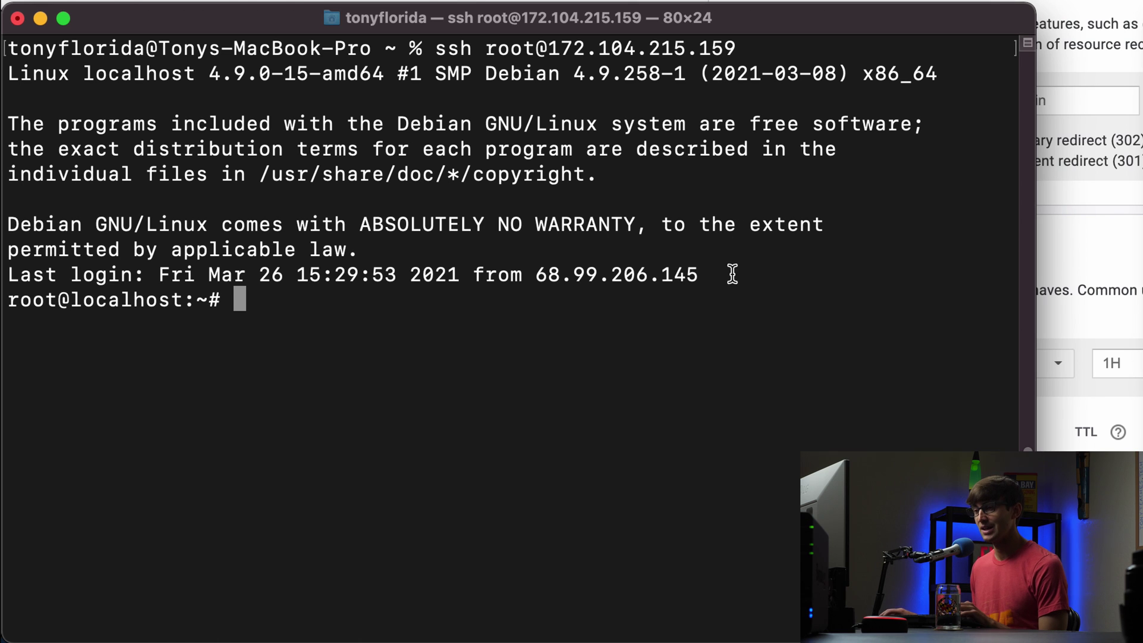
- Change to the /etc/apache2/sites-available/ directory on the Apache server and list its files
{"action": "type", "text": "cd /etc/apache2/"}
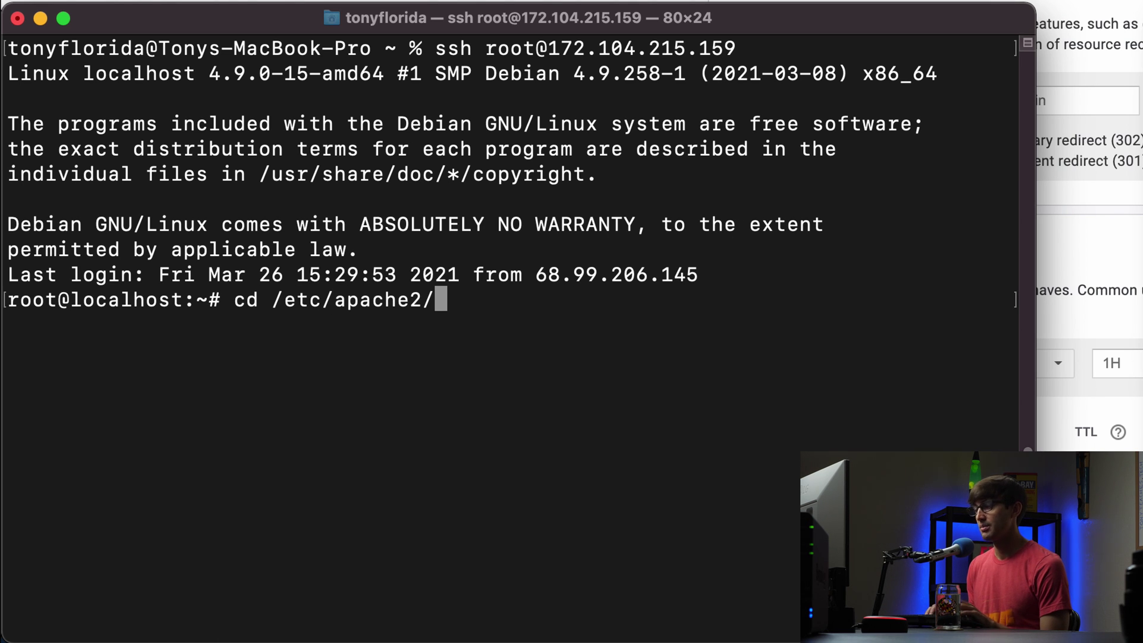
{"action": "type", "text": "sites-a"}
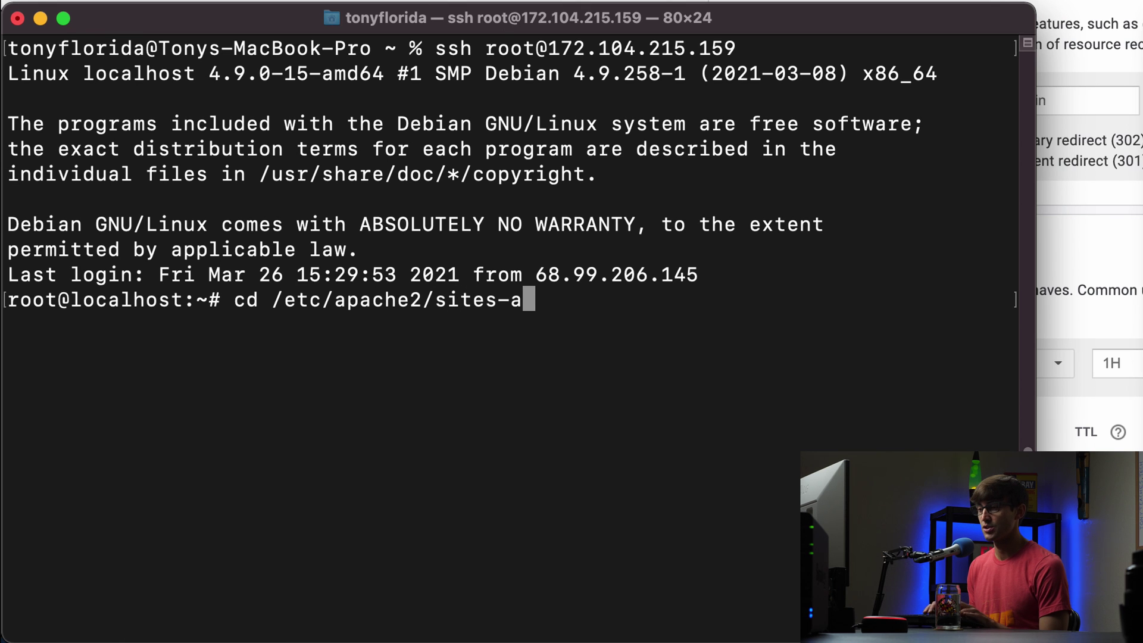
{"action": "key", "text": "Tab"}
{"action": "key", "text": "Return"}
{"action": "type", "text": "ls"}
{"action": "key", "text": "Return"}
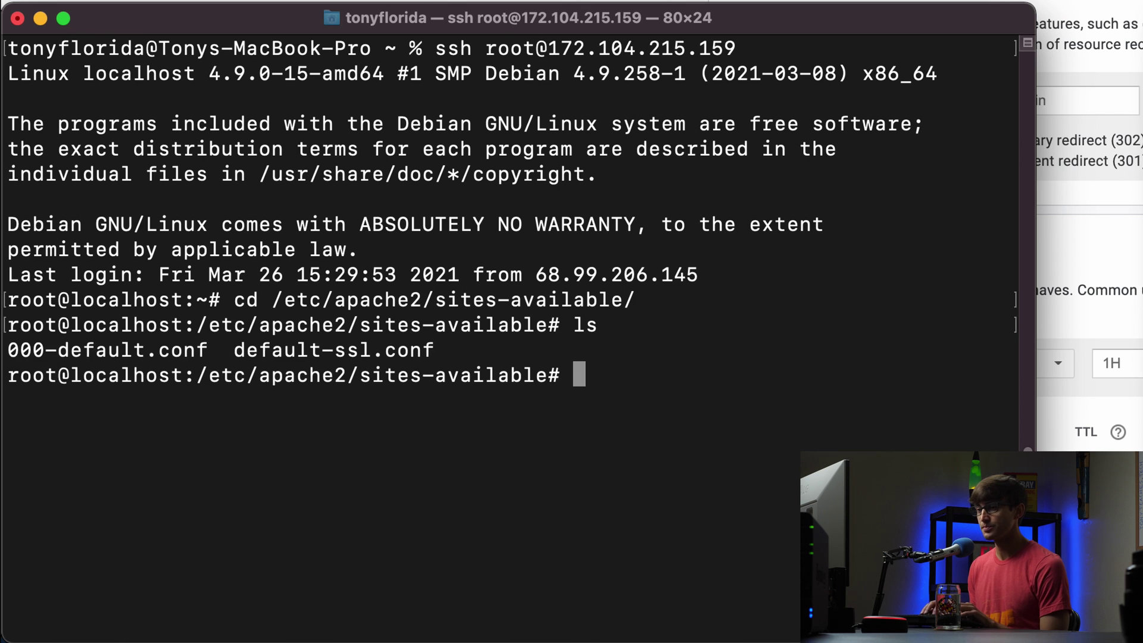
- Open 000-default.conf in vim and add a ServerName tonyflorida.me line below DocumentRoot in the VirtualHost block
{"action": "type", "text": "vim 0"}
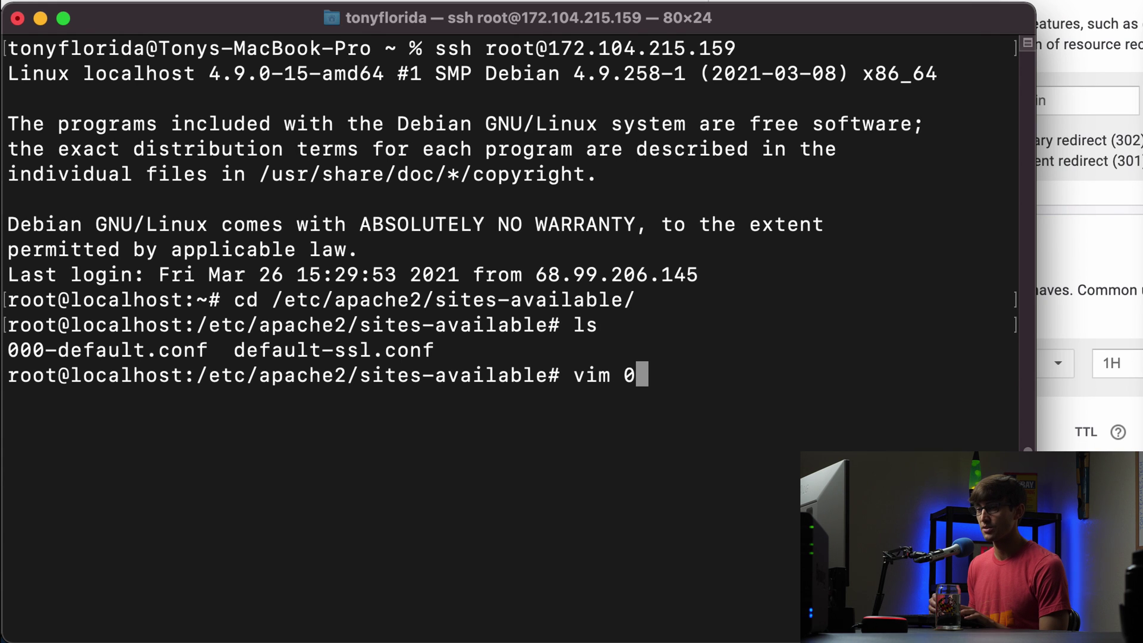
{"action": "key", "text": "Tab"}
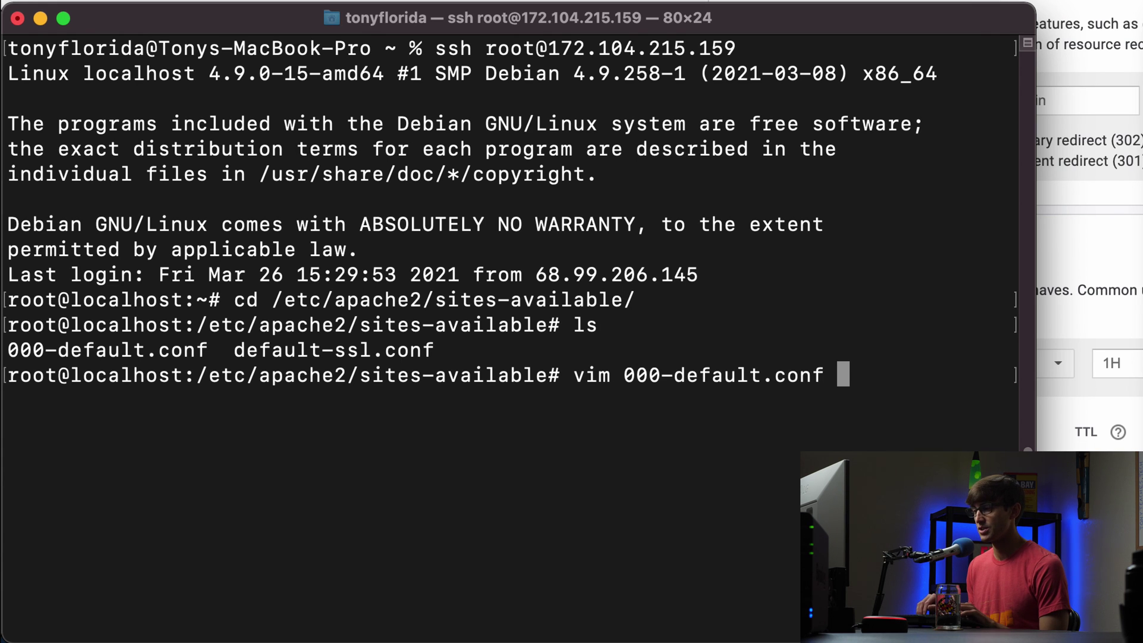
{"action": "key", "text": "Return"}
{"action": "key", "text": "Up"}
{"action": "key", "text": "Up"}
{"action": "key", "text": "Up"}
{"action": "key", "text": "Up"}
{"action": "key", "text": "Up"}
{"action": "key", "text": "o"}
{"action": "key", "text": "Tab"}
{"action": "type", "text": "Server"}
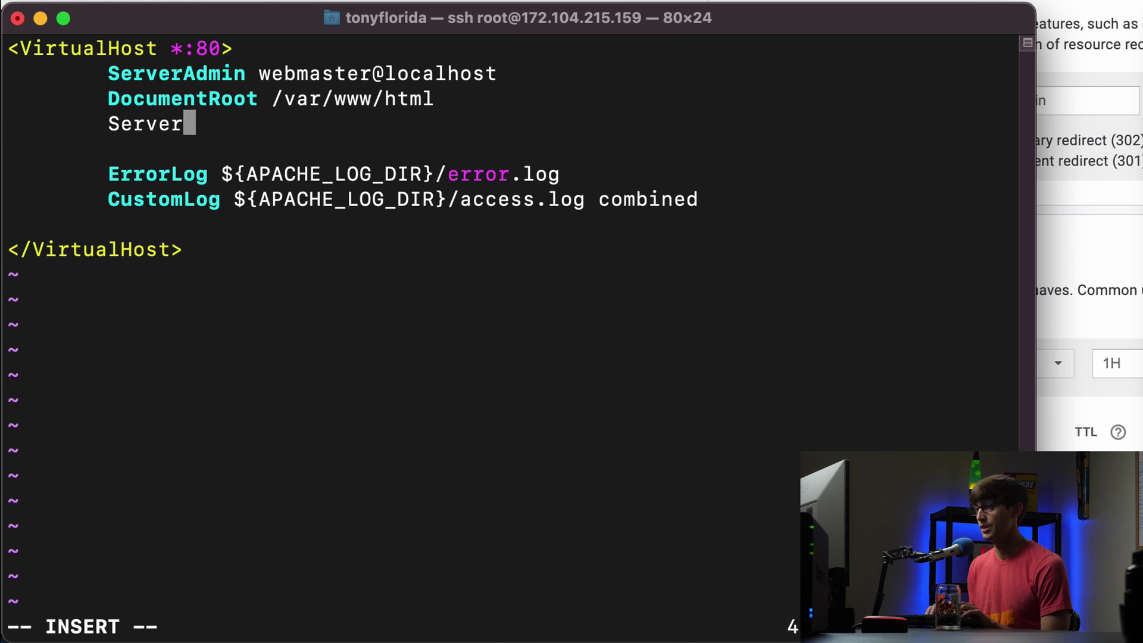
{"action": "type", "text": "Name "}
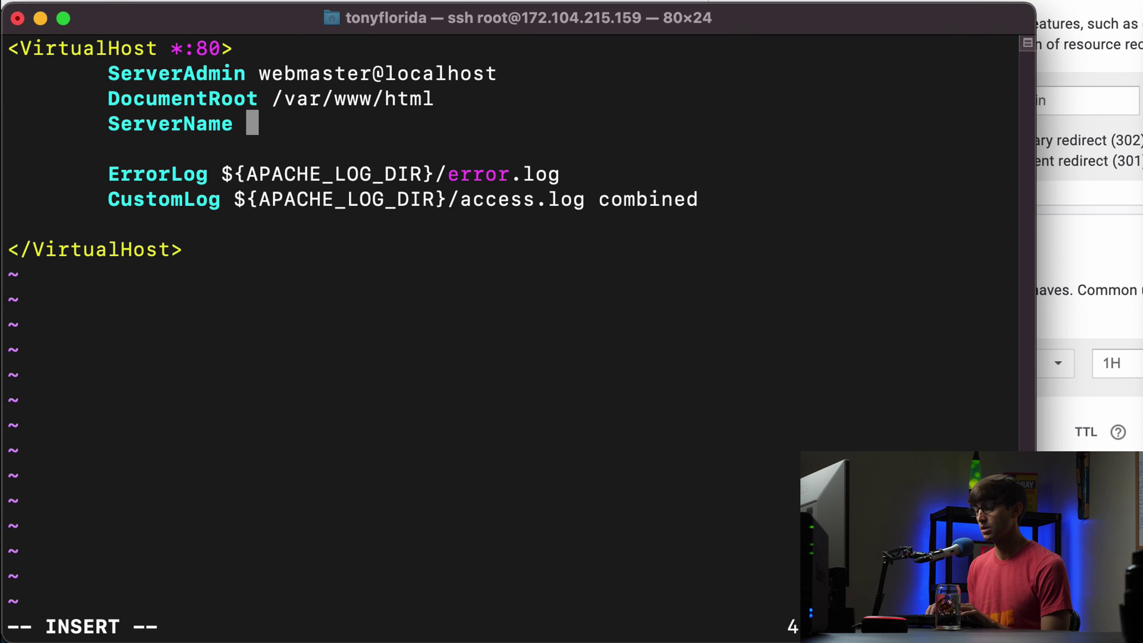
{"action": "type", "text": "ton"}
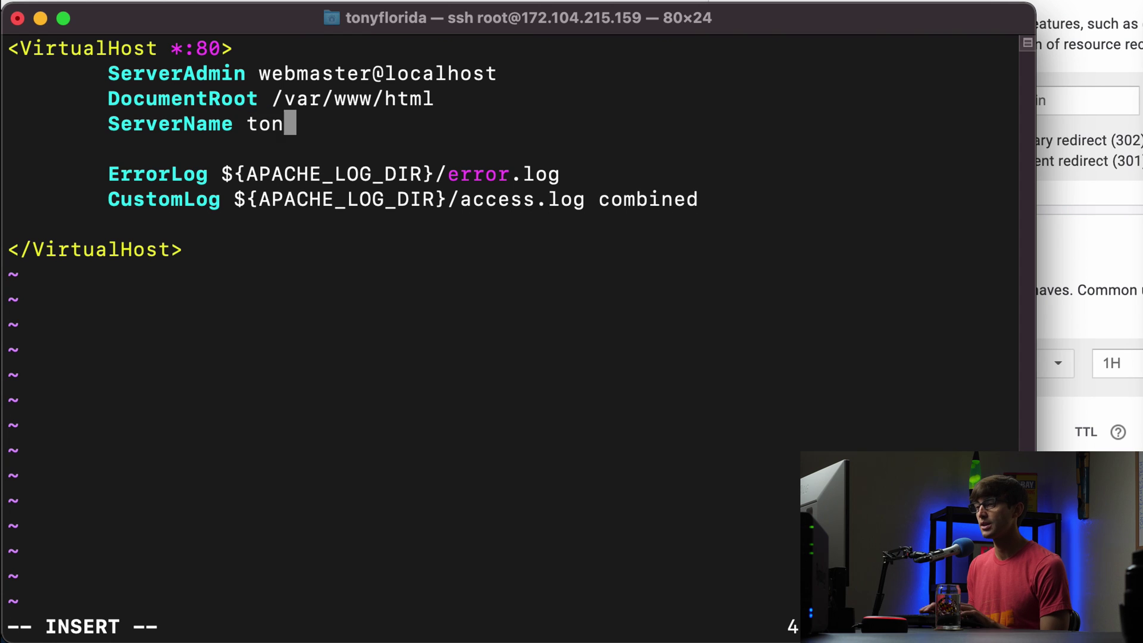
{"action": "type", "text": "yflorida.me"}
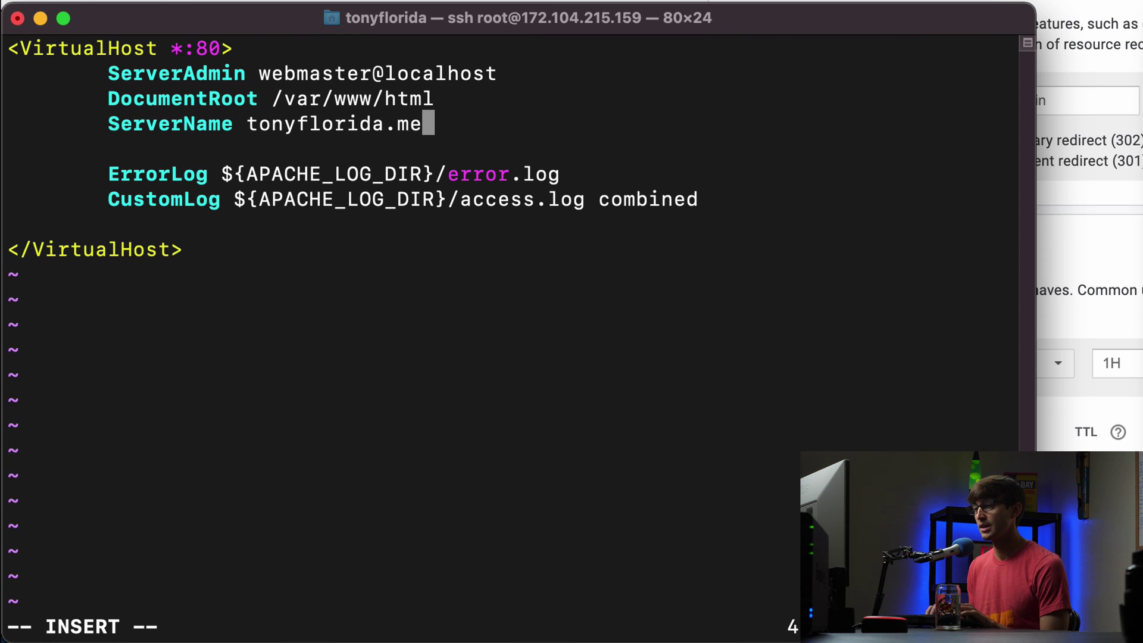
{"action": "key", "text": "Return"}
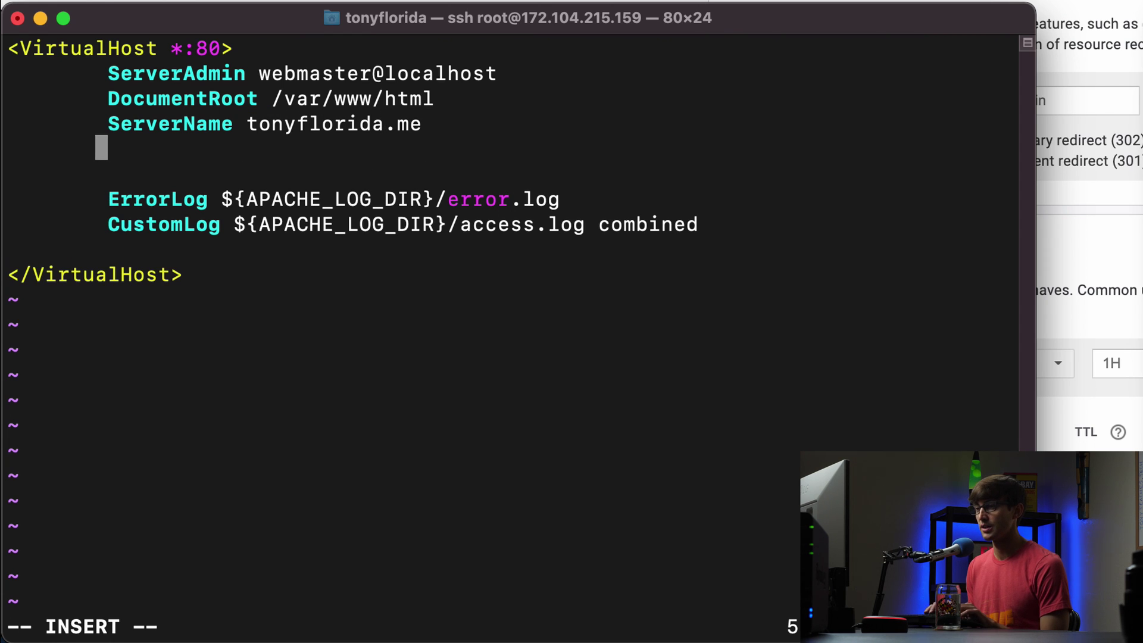
{"action": "type", "text": "Se"}
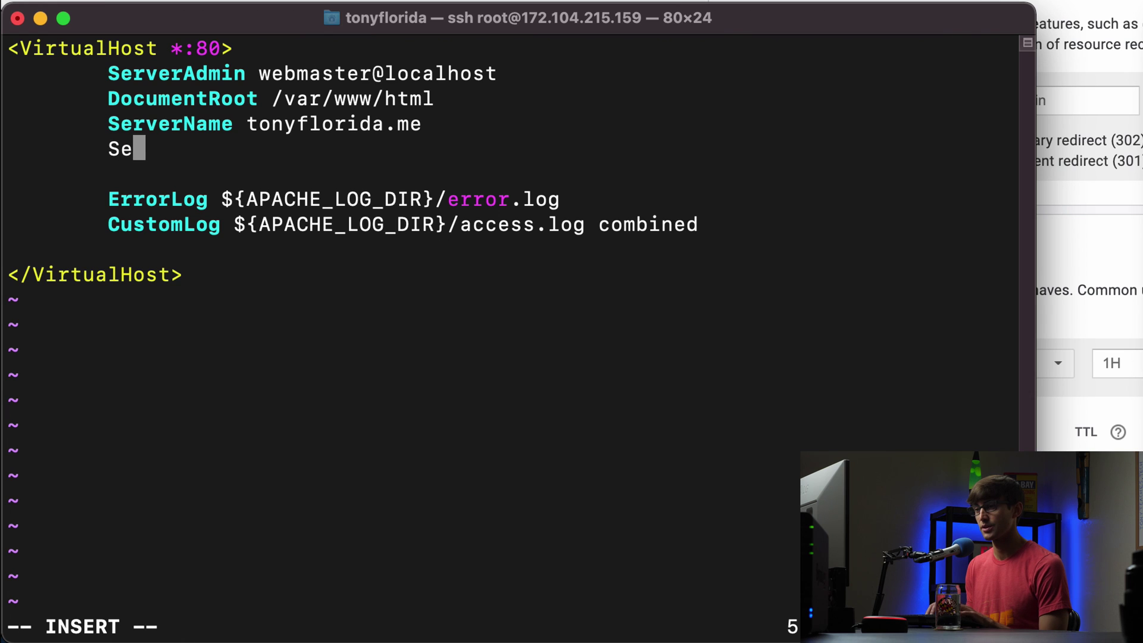
{"action": "type", "text": "rverAlias"}
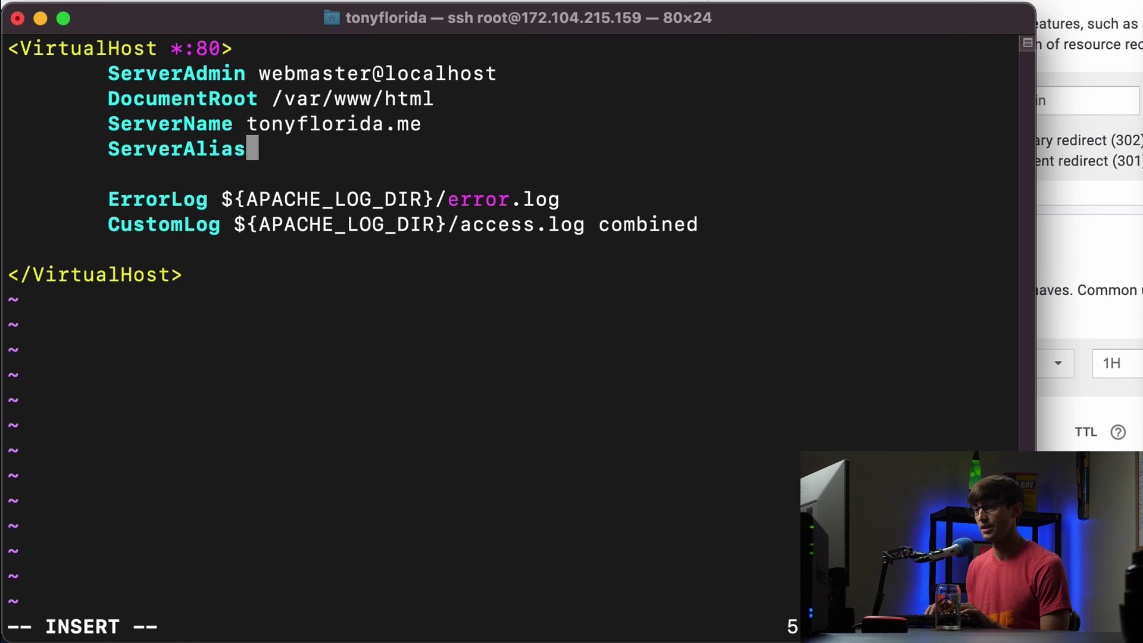
{"action": "type", "text": " www."}
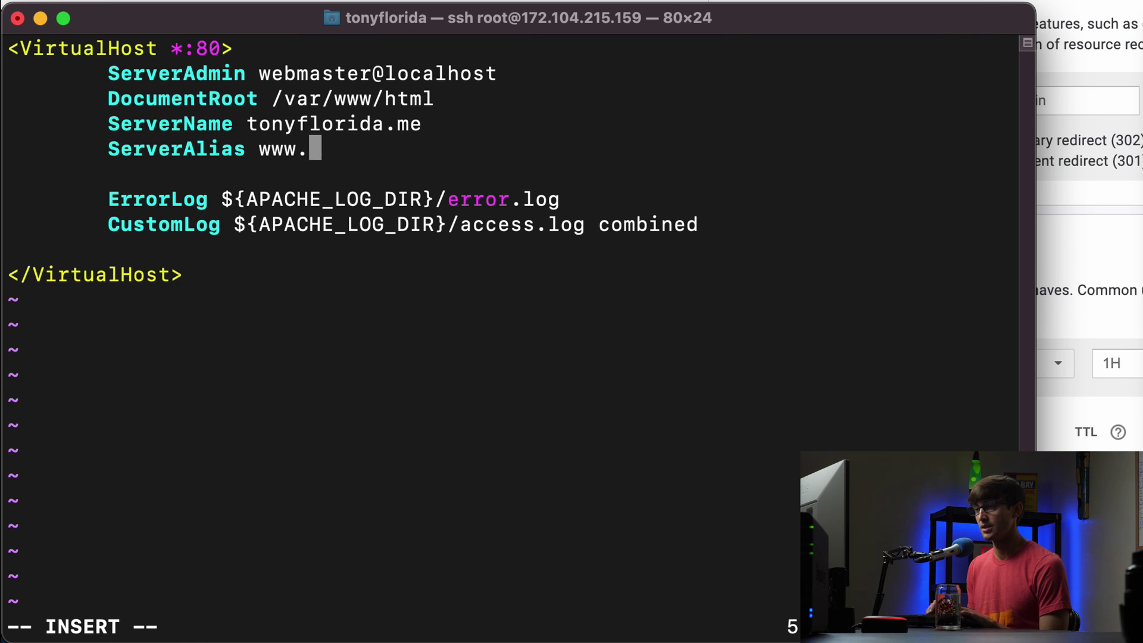
{"action": "type", "text": "tonyflorida.me"}
{"action": "key", "text": "Escape"}
{"action": "type", "text": ":wq"}
{"action": "key", "text": "Return"}
- Restart the apache2 service with systemctl
{"action": "type", "text": "system"}
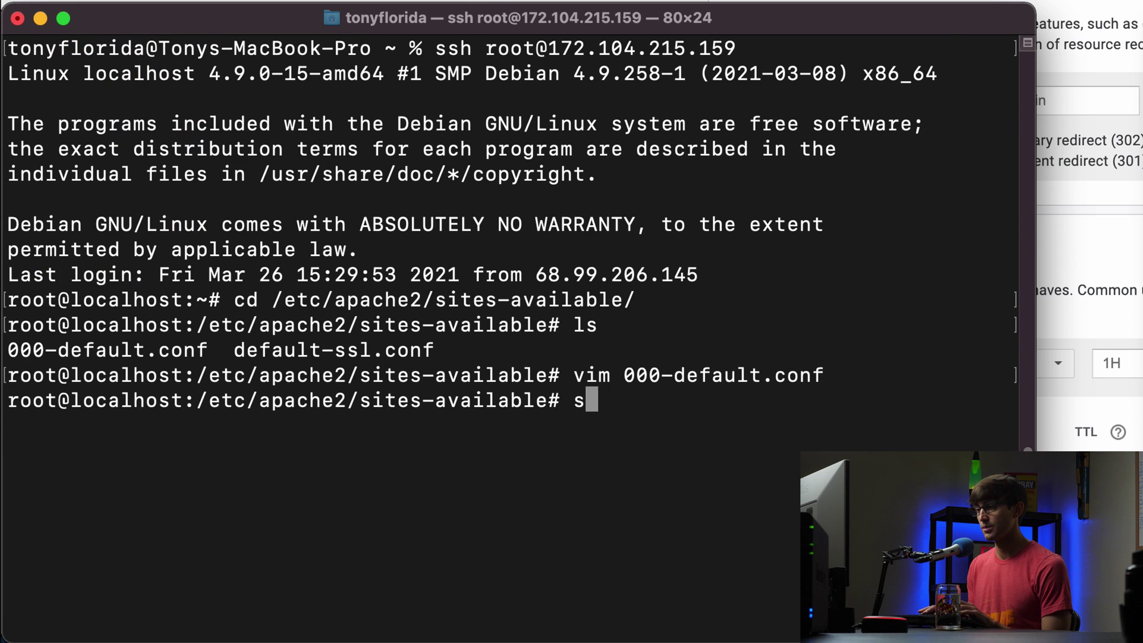
{"action": "type", "text": "cl"}
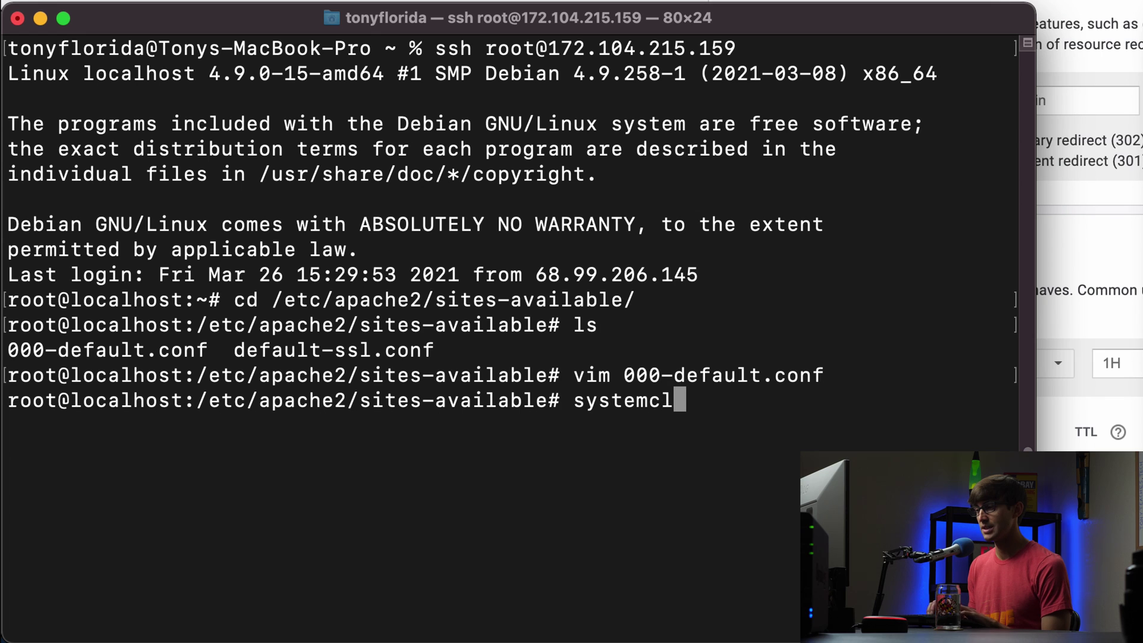
{"action": "key", "text": "BackSpace"}
{"action": "type", "text": "tl restart"}
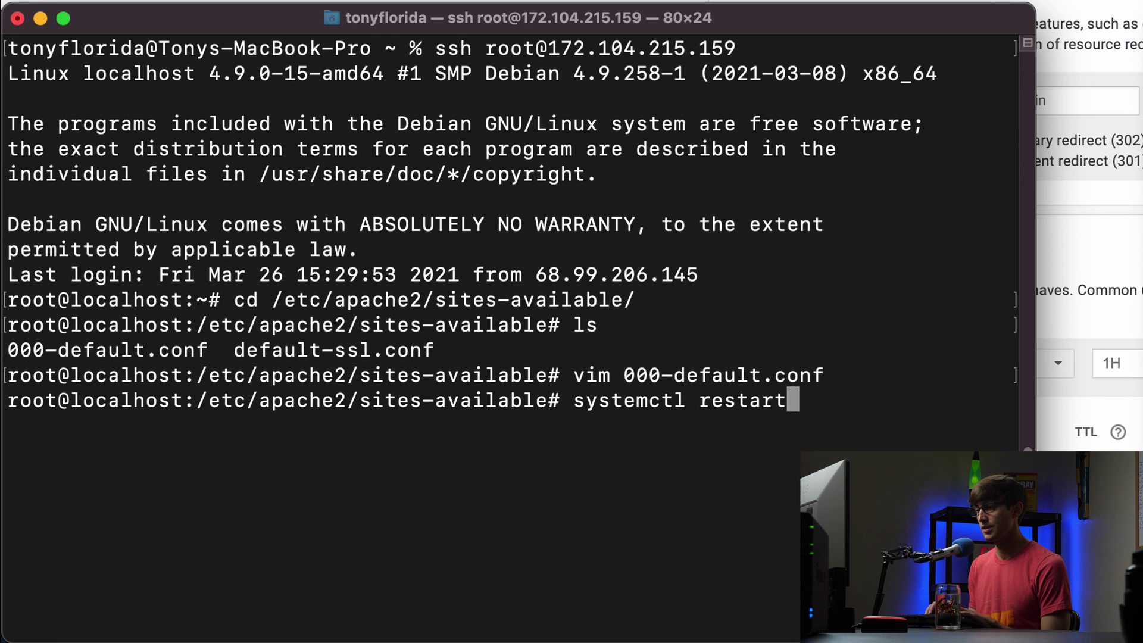
{"action": "type", "text": " apach"}
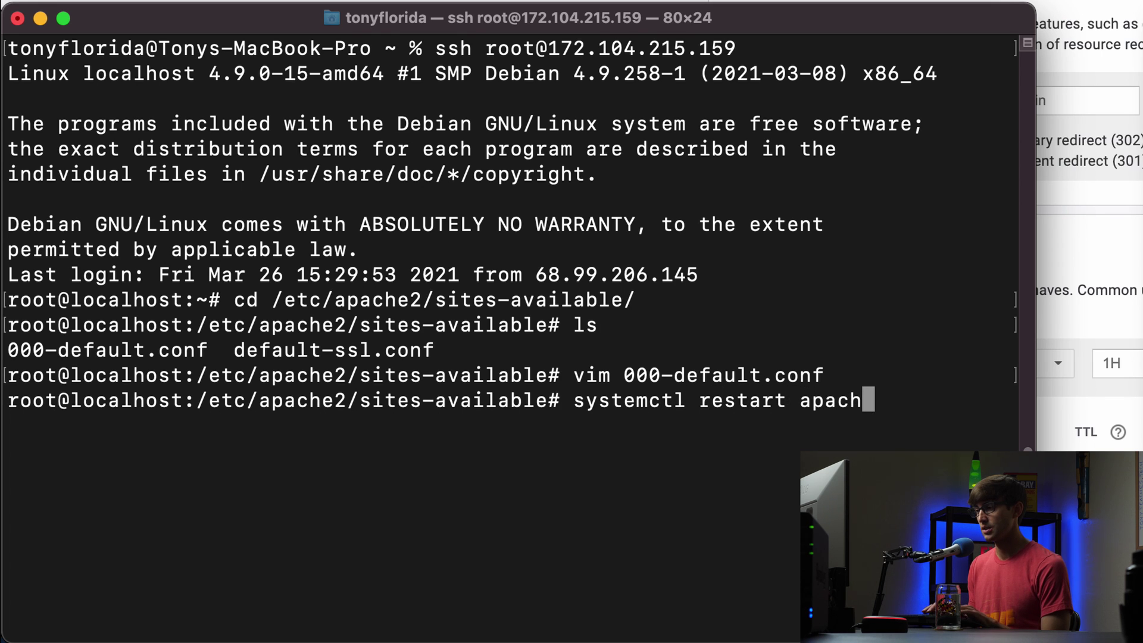
{"action": "type", "text": "e2"}
{"action": "key", "text": "Return"}
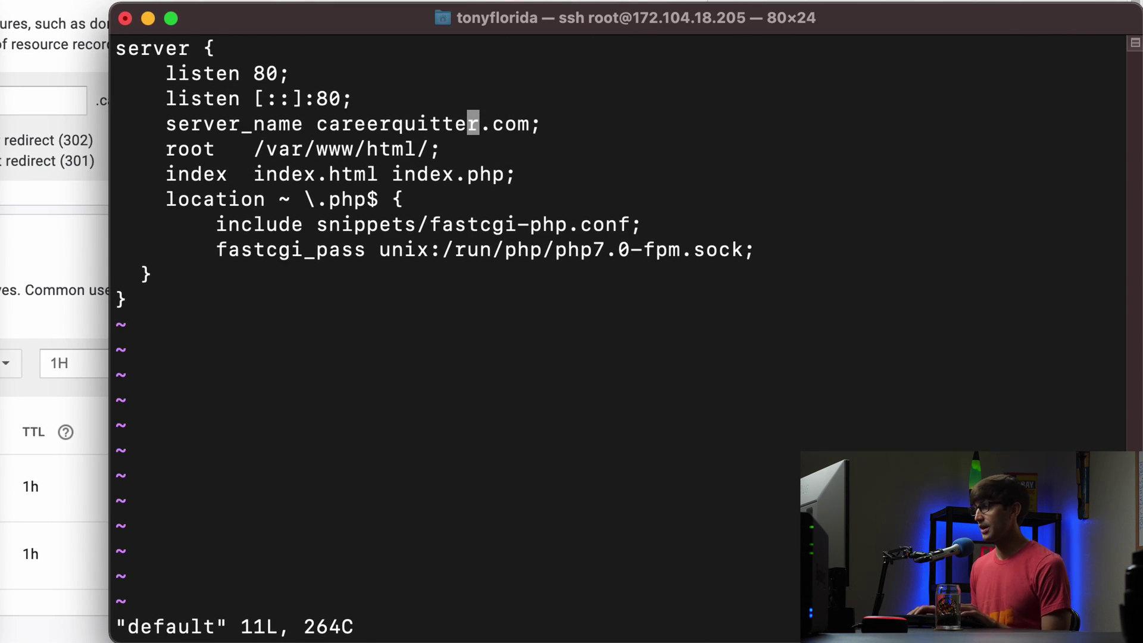
{"action": "type", "text": "$"}
{"action": "type", "text": "i "}
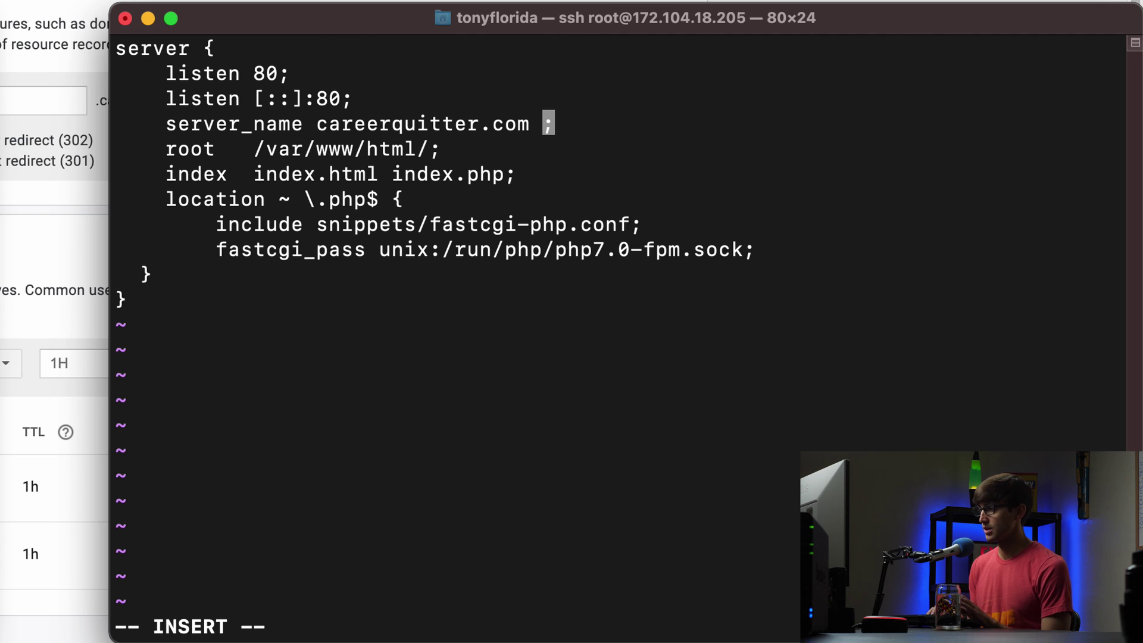
{"action": "type", "text": "www"}
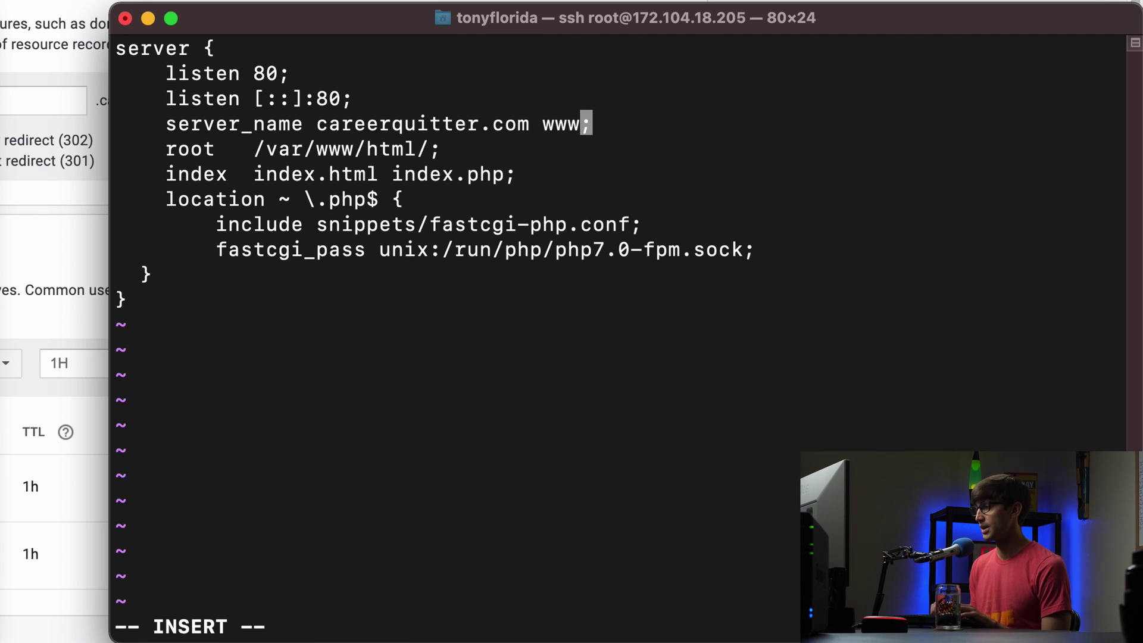
{"action": "type", "text": ".careerq"}
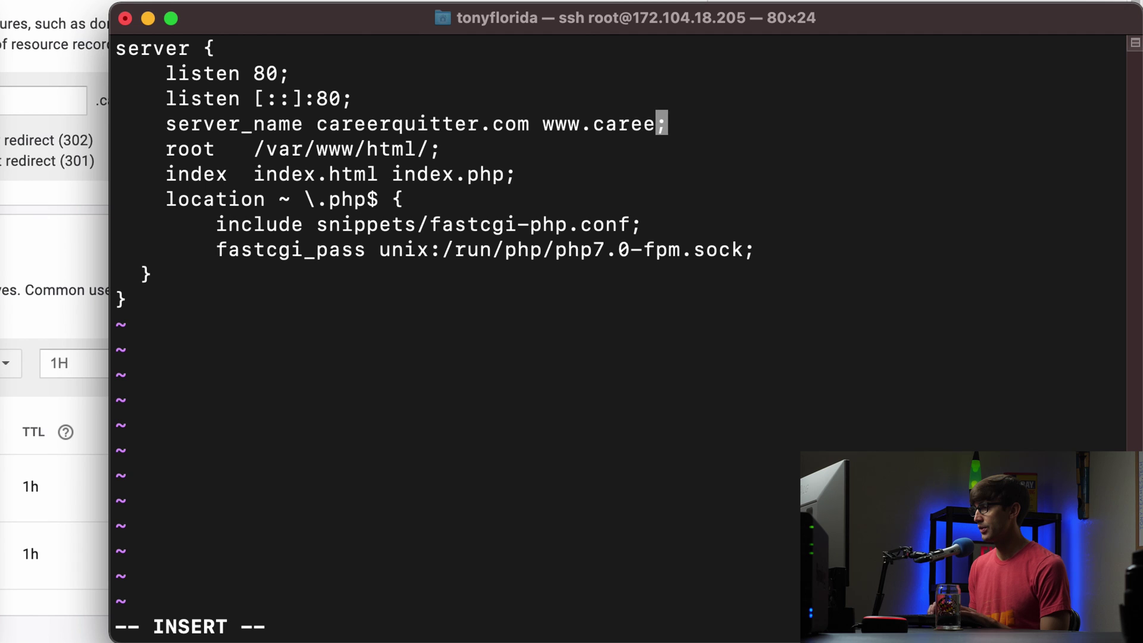
{"action": "type", "text": "uitter.com"}
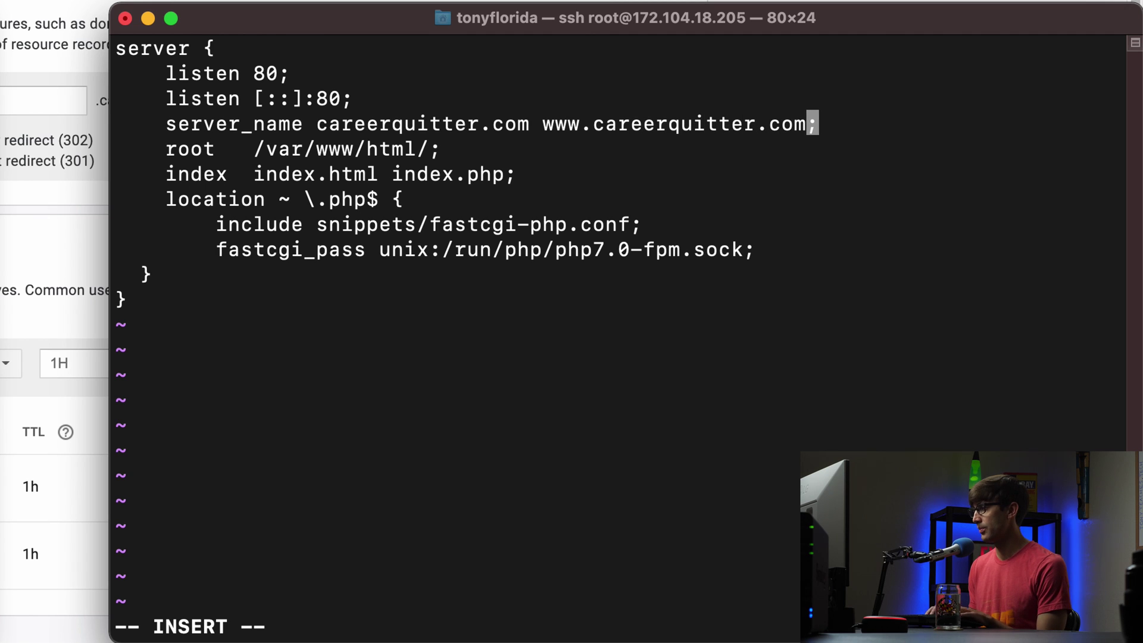
{"action": "key", "text": "Escape"}
{"action": "type", "text": ":wq"}
{"action": "key", "text": "Return"}
- Restart the nginx service on the Nginx server by rerunning the earlier systemctl command
{"action": "key", "text": "Up"}
{"action": "key", "text": "Up"}
{"action": "key", "text": "Return"}
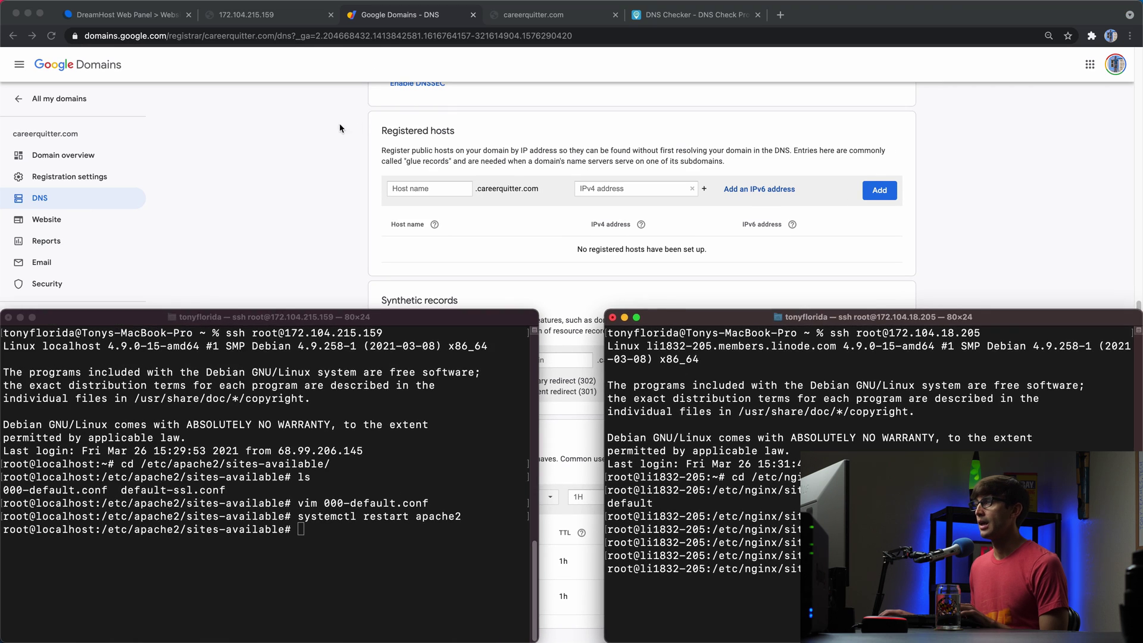
- Switch to Chrome, view the DreamHost DNS records for tonyflorida.me, and rerun the DNS Checker A-record search for careerquitter.com
{"action": "left_click", "coordinate": [129, 15]}
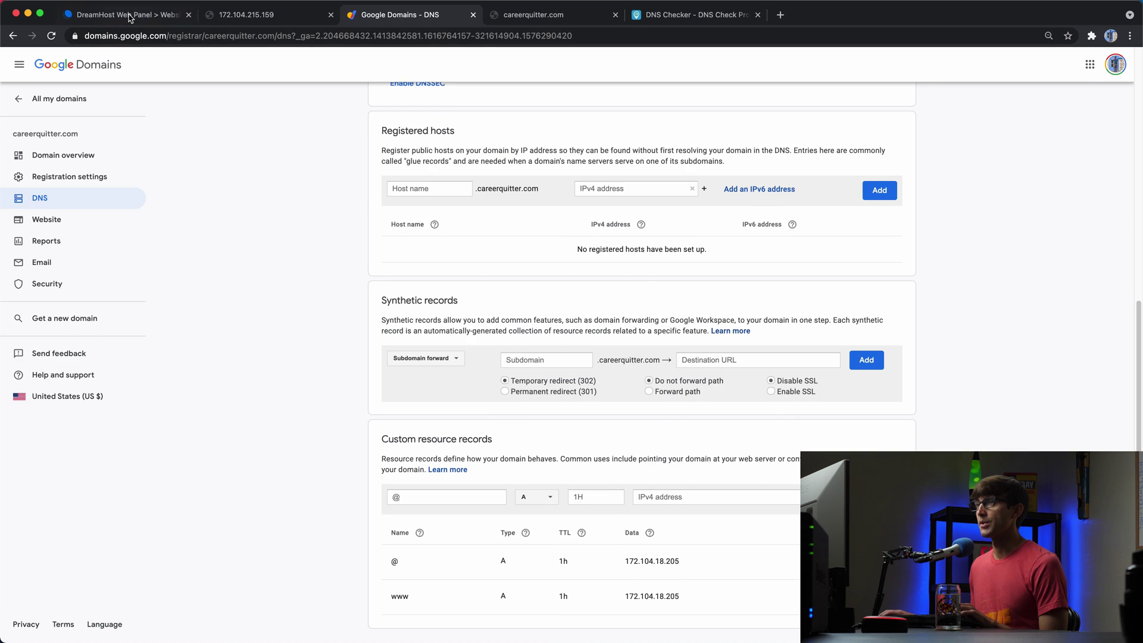
{"action": "left_click", "coordinate": [129, 15]}
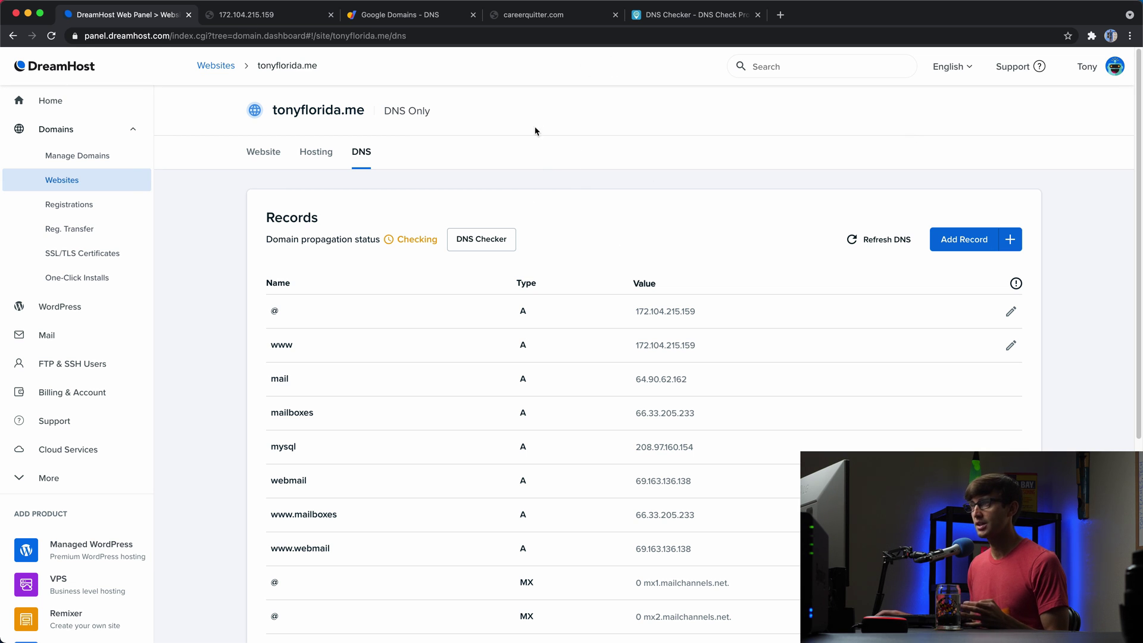
{"action": "left_click", "coordinate": [671, 13]}
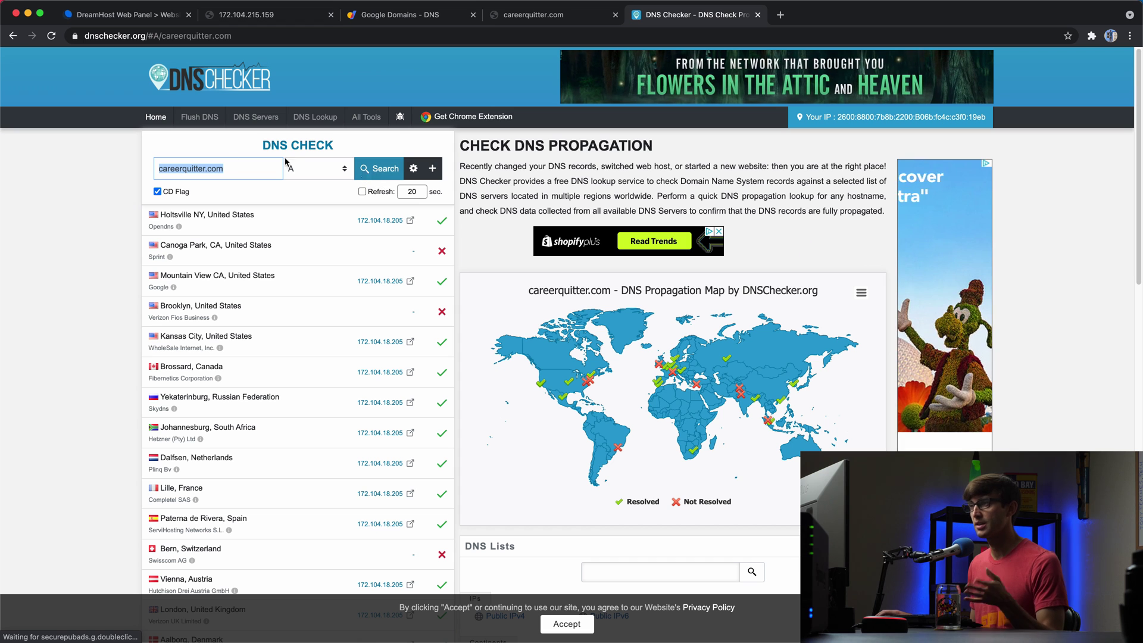
{"action": "left_click", "coordinate": [203, 170]}
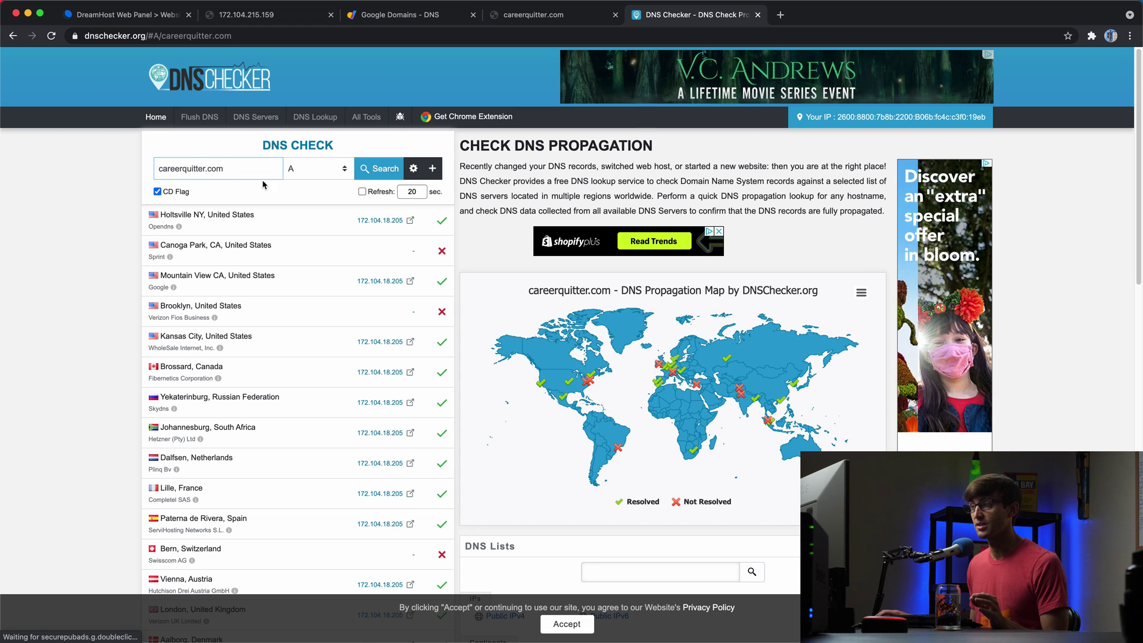
{"action": "left_click", "coordinate": [404, 173]}
{"action": "left_click", "coordinate": [360, 168]}
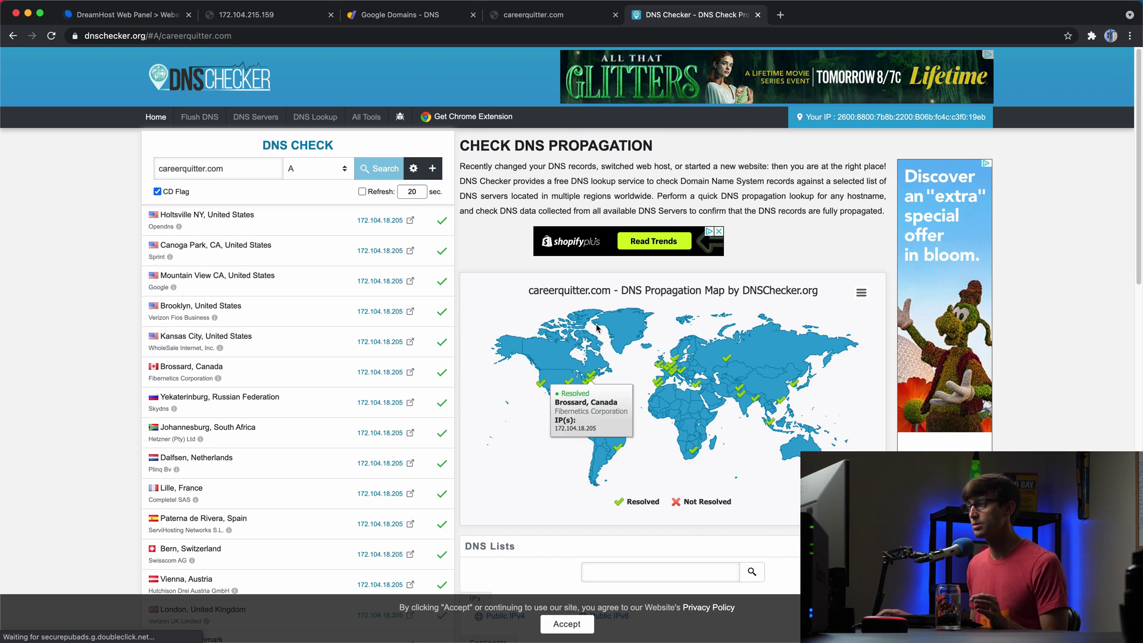
{"action": "scroll", "coordinate": [432, 500], "scroll_direction": "down", "scroll_amount": 3}
{"action": "scroll", "coordinate": [433, 494], "scroll_direction": "up", "scroll_amount": 3}
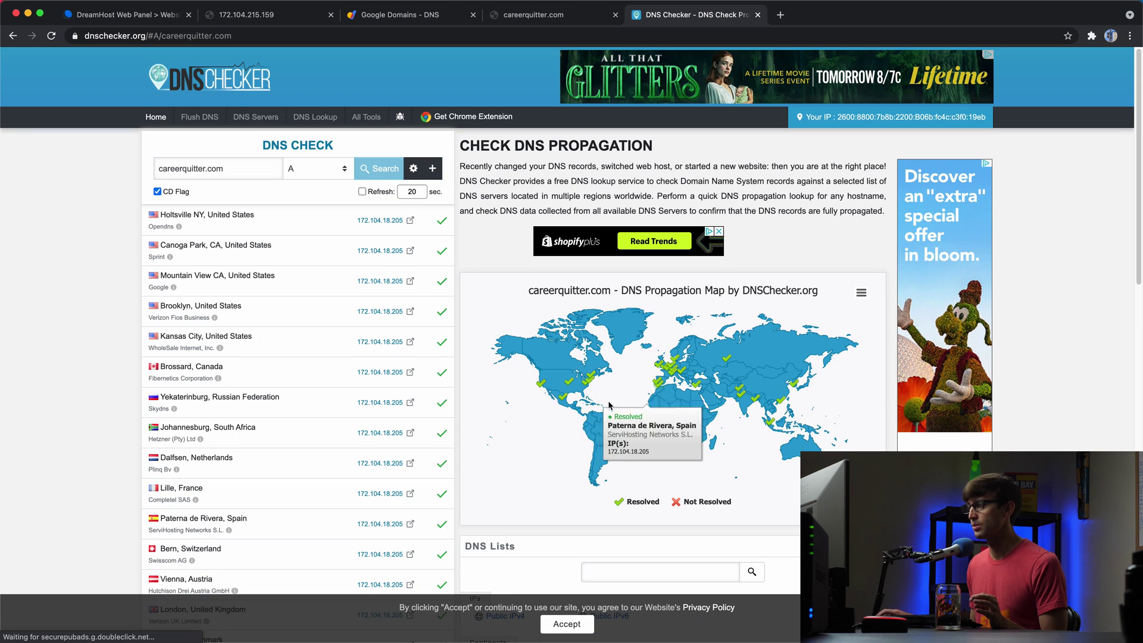
- Check the A-record propagation of tonyflorida.me in DNS Checker and look through the server list
{"action": "left_click", "coordinate": [225, 171]}
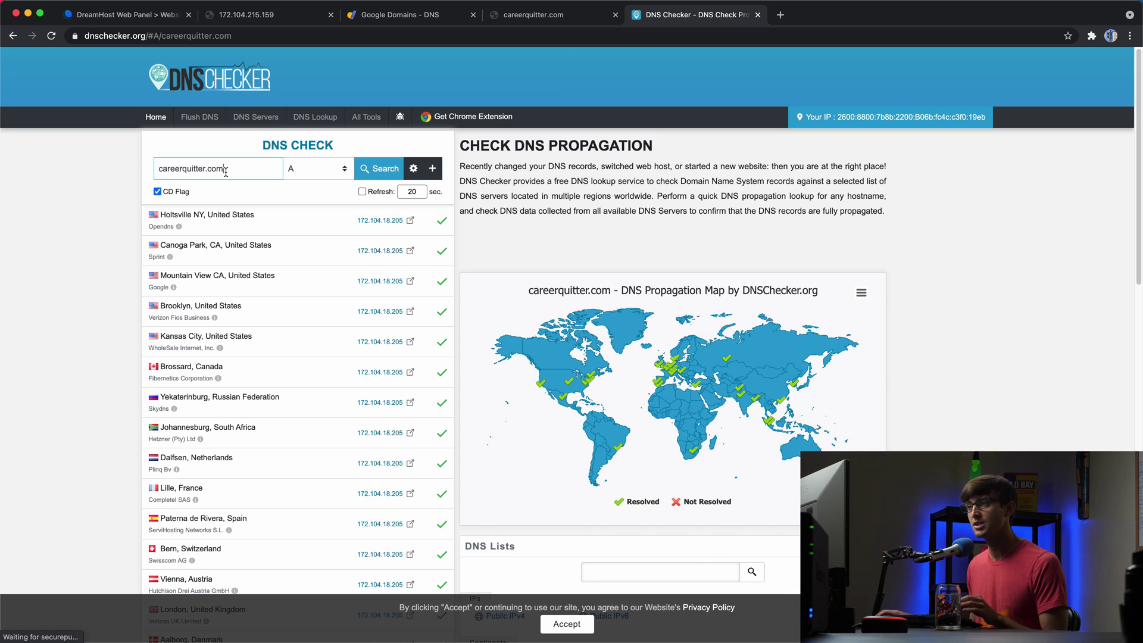
{"action": "key", "text": "super+a"}
{"action": "type", "text": "tonyflorida.me"}
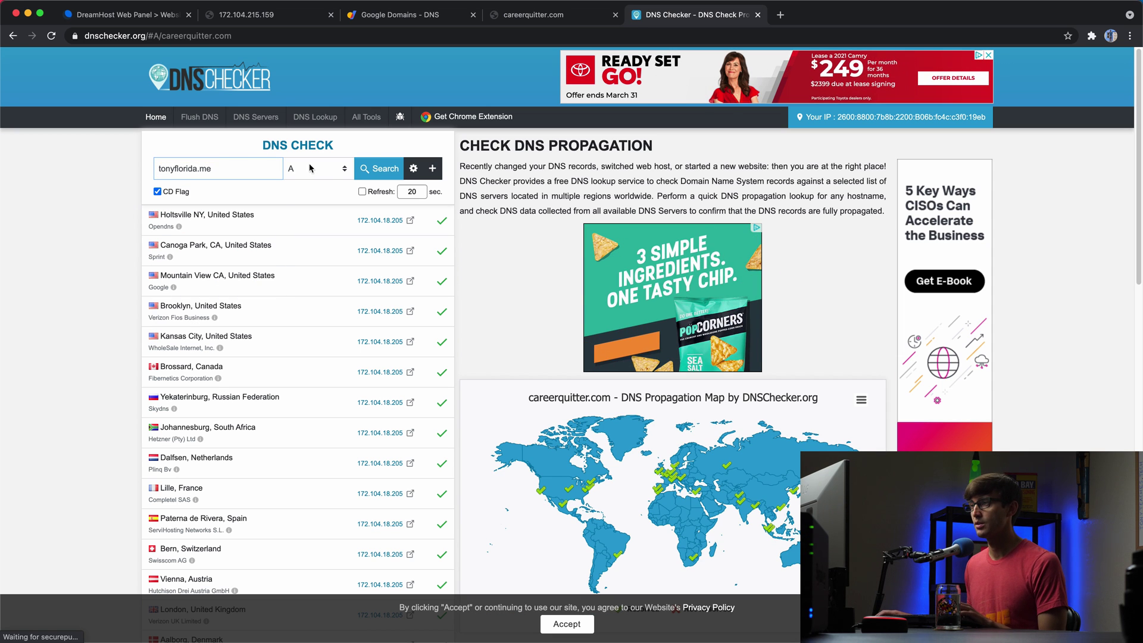
{"action": "left_click", "coordinate": [384, 166]}
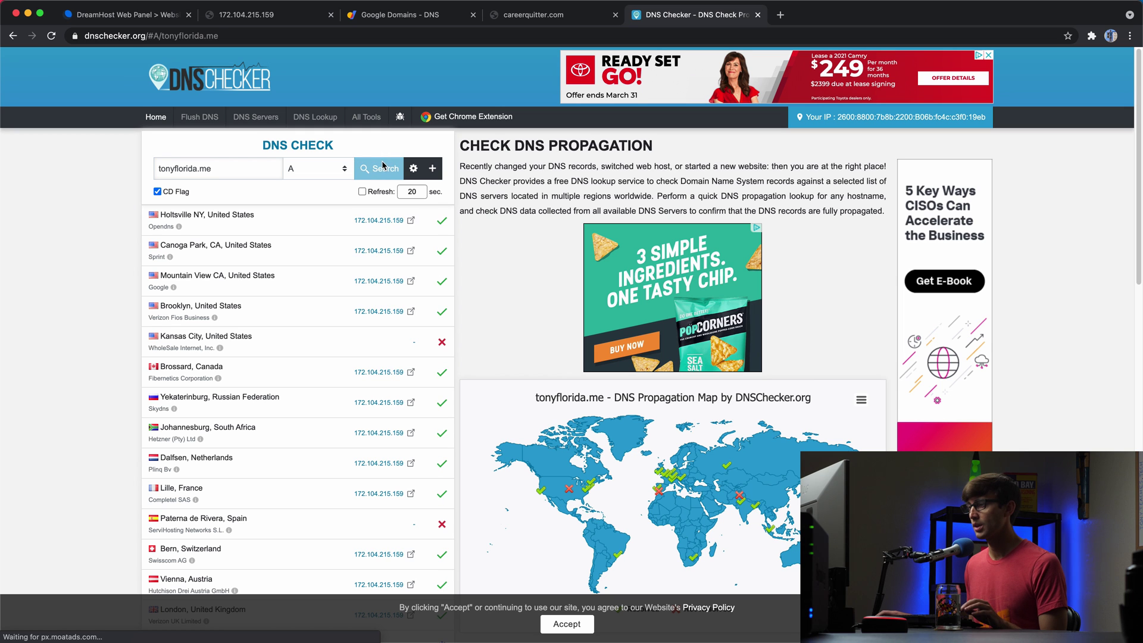
{"action": "scroll", "coordinate": [432, 310], "scroll_direction": "down", "scroll_amount": 4}
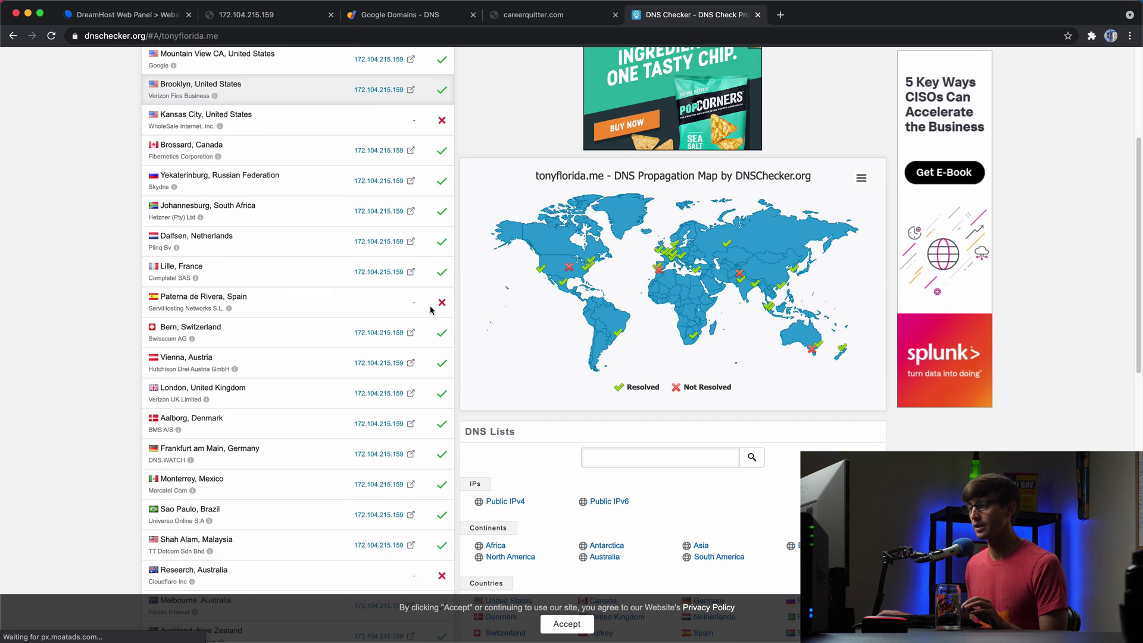
{"action": "scroll", "coordinate": [432, 308], "scroll_direction": "up", "scroll_amount": 4}
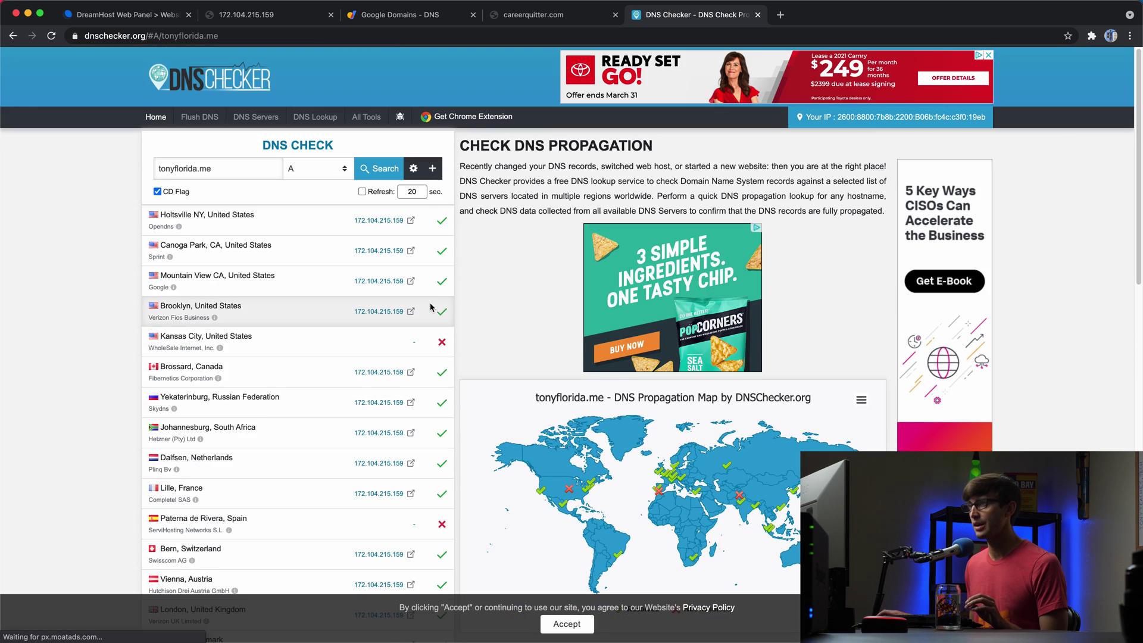
- Reload the Apache site at 172.104.215.159, and load tonyflorida.me in the same tab
{"action": "left_click", "coordinate": [284, 16]}
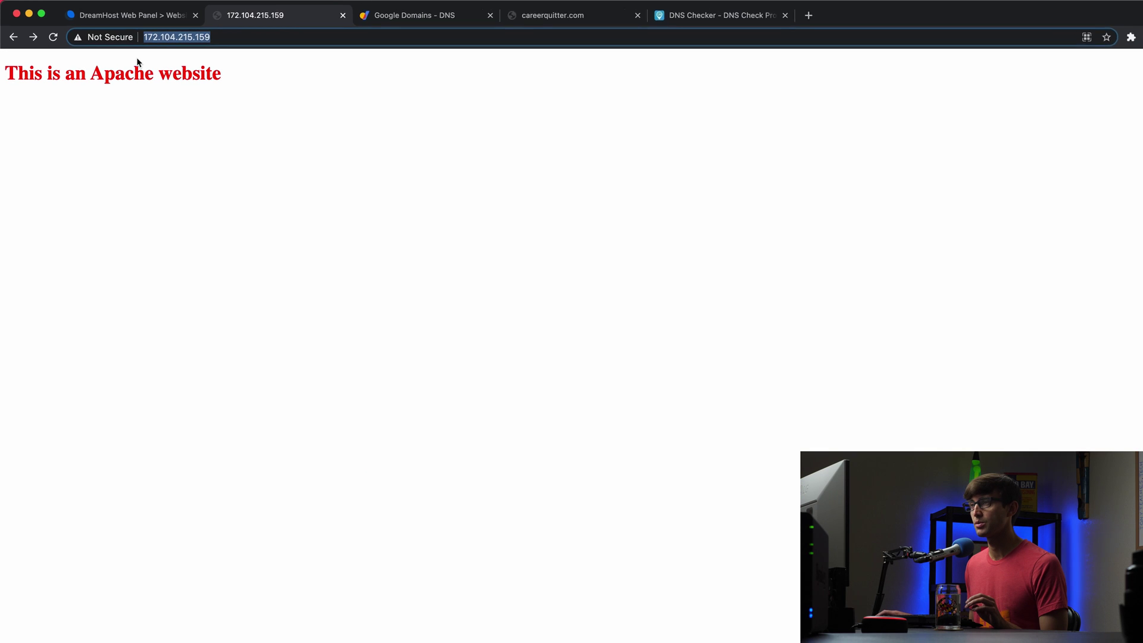
{"action": "left_click", "coordinate": [277, 49]}
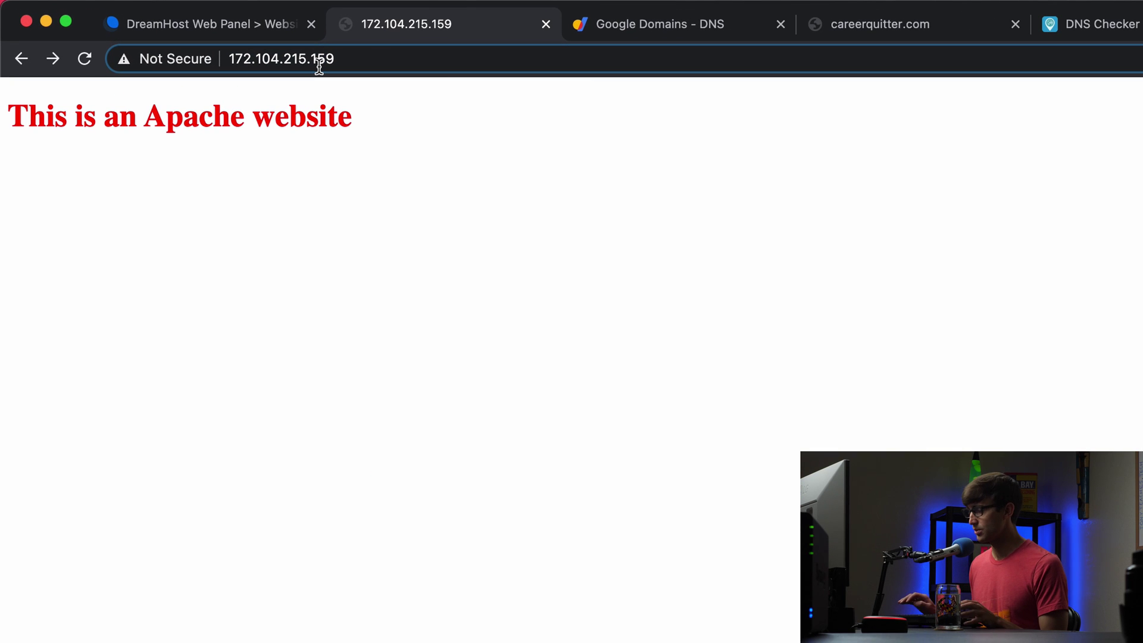
{"action": "key", "text": "Return"}
{"action": "left_click", "coordinate": [332, 52]}
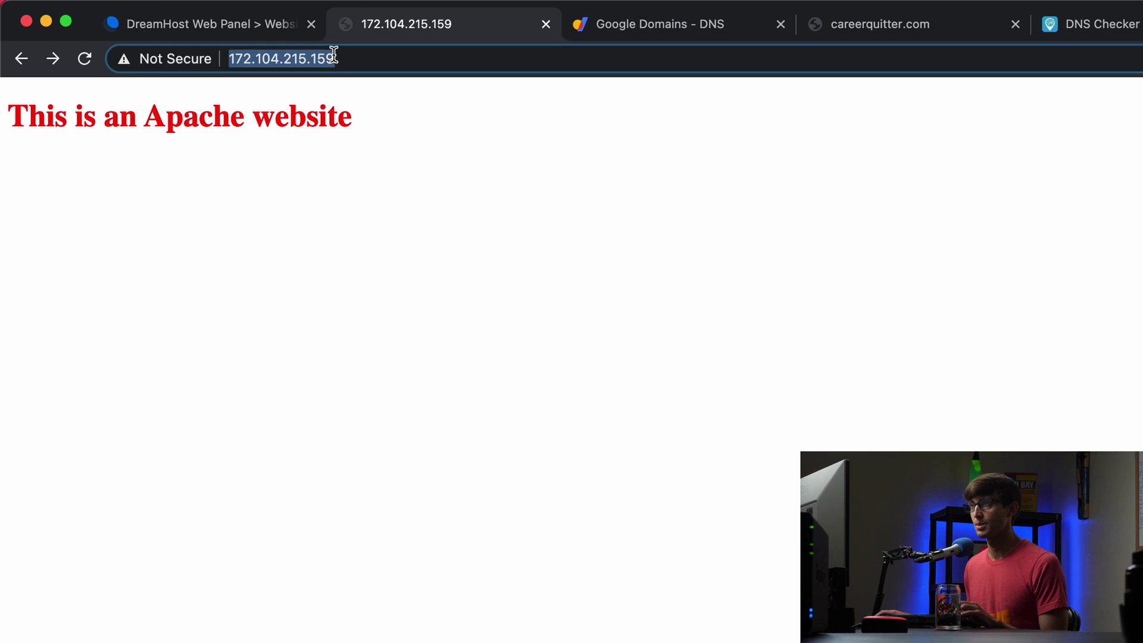
{"action": "type", "text": "tonyflorida.me"}
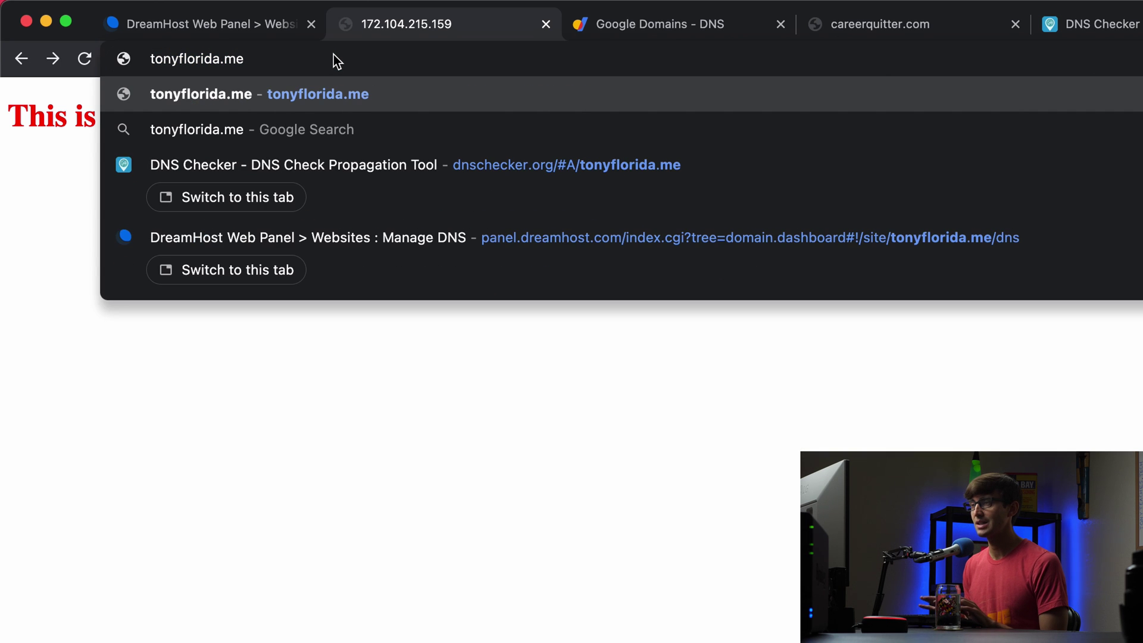
{"action": "key", "text": "Return"}
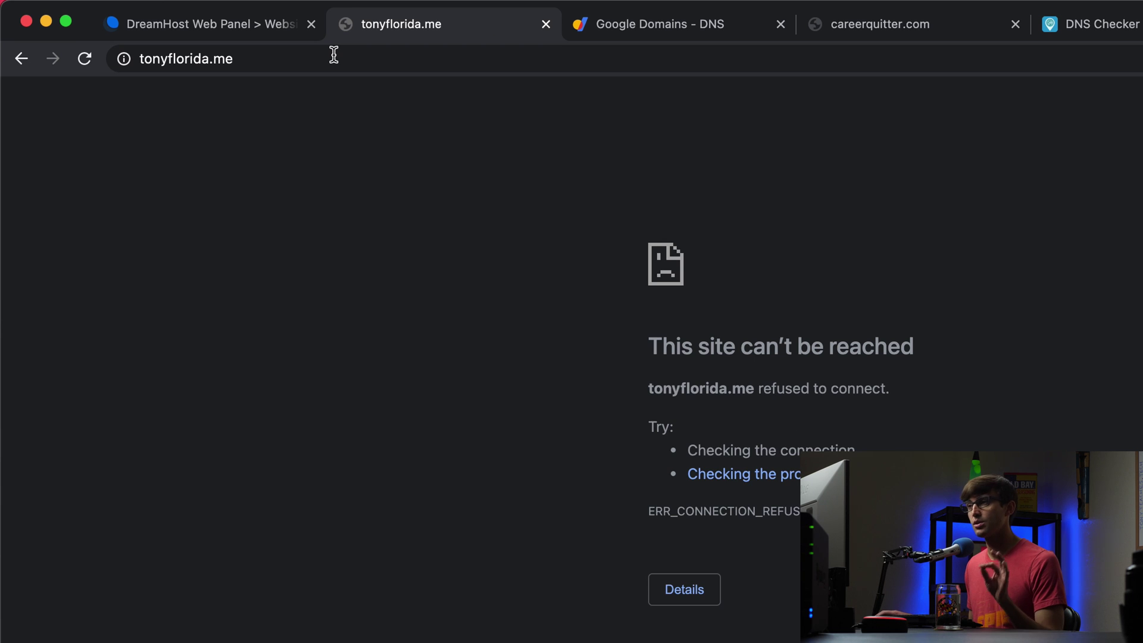
{"action": "left_click", "coordinate": [333, 61]}
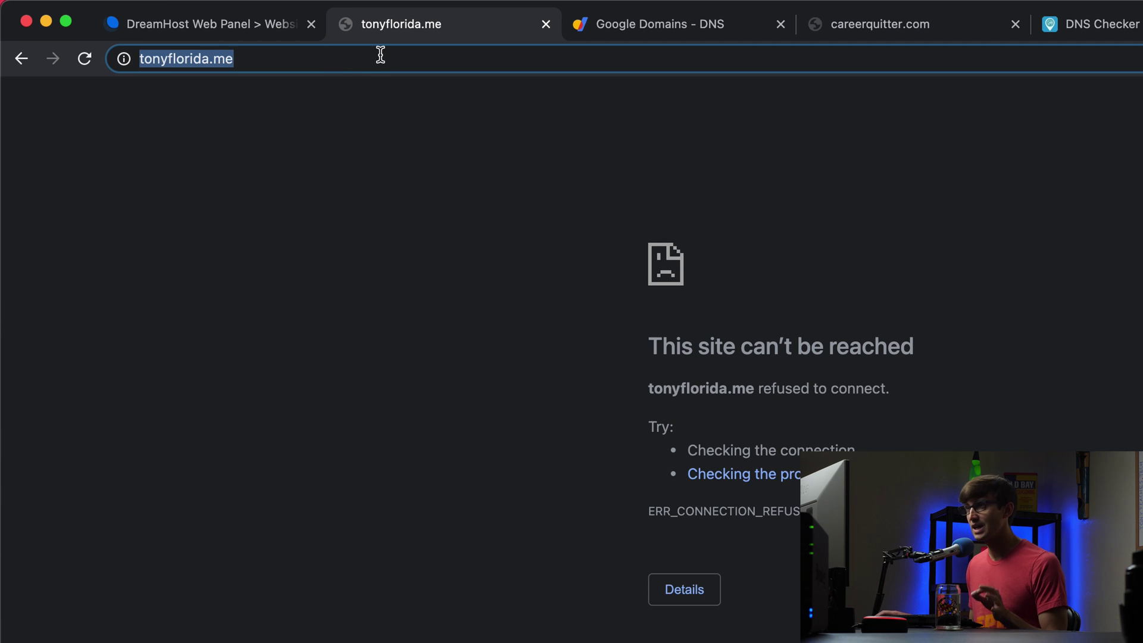
- Open a Guest browser window, load tonyflorida.me in it, and reload the page to test the domain without cached data
{"action": "left_click", "coordinate": [1108, 36]}
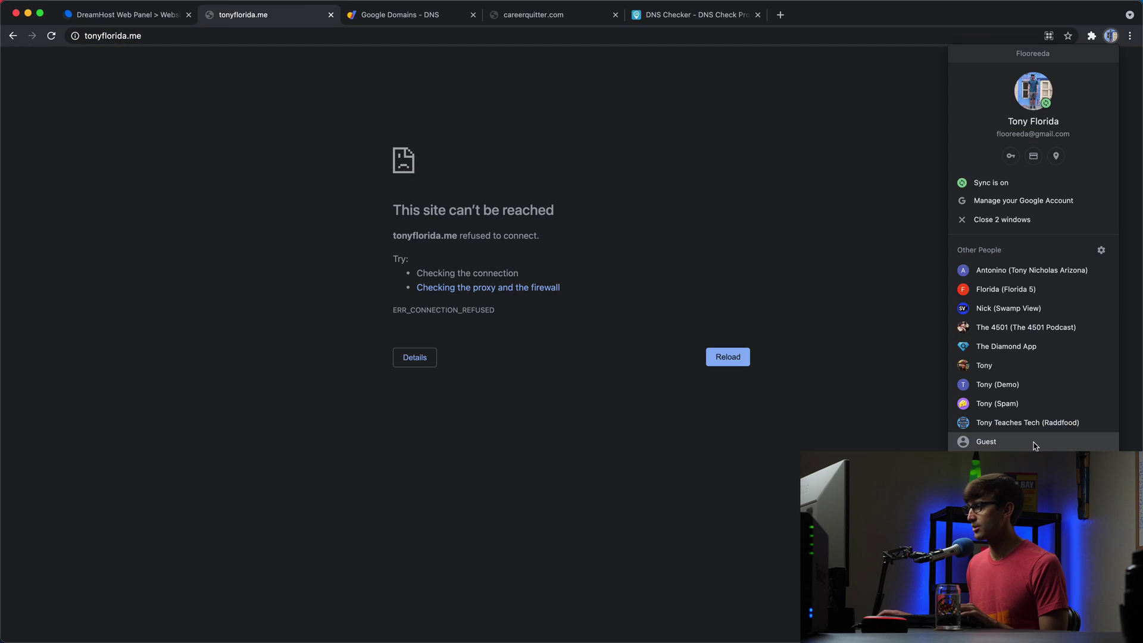
{"action": "left_click", "coordinate": [987, 441]}
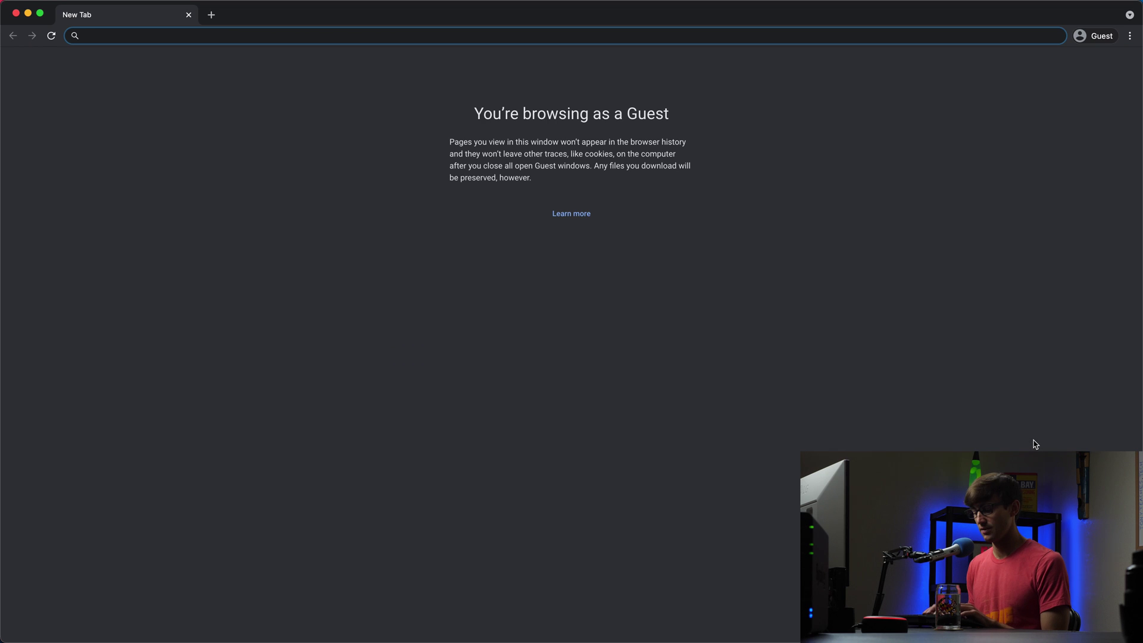
{"action": "type", "text": "tonyflori"}
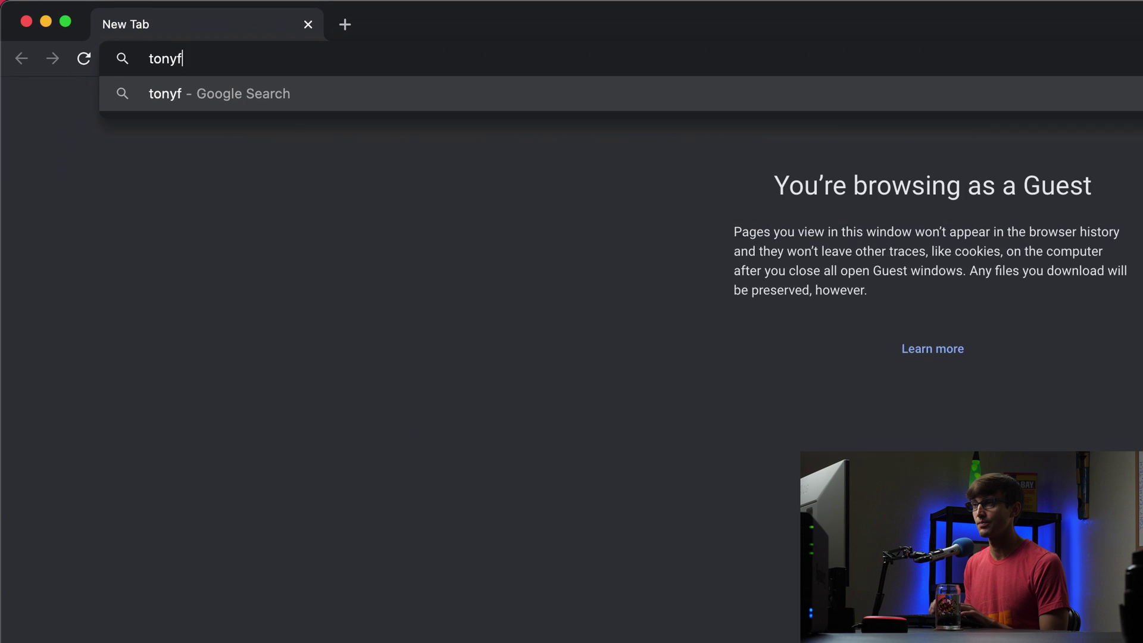
{"action": "type", "text": "da.me"}
{"action": "key", "text": "Return"}
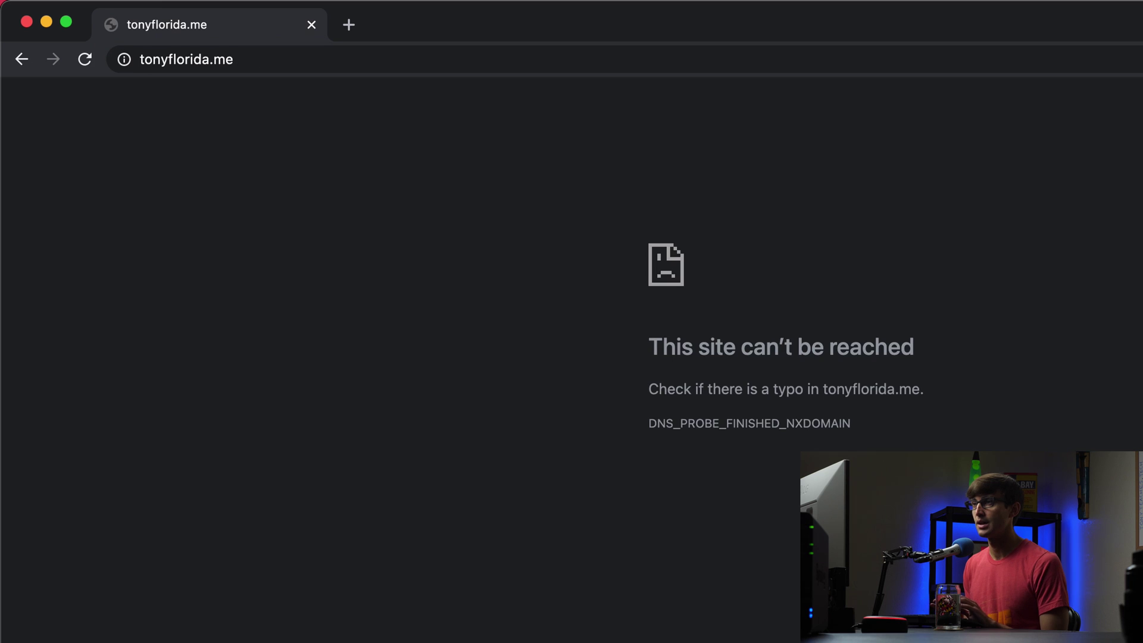
{"action": "key", "text": "super+r"}
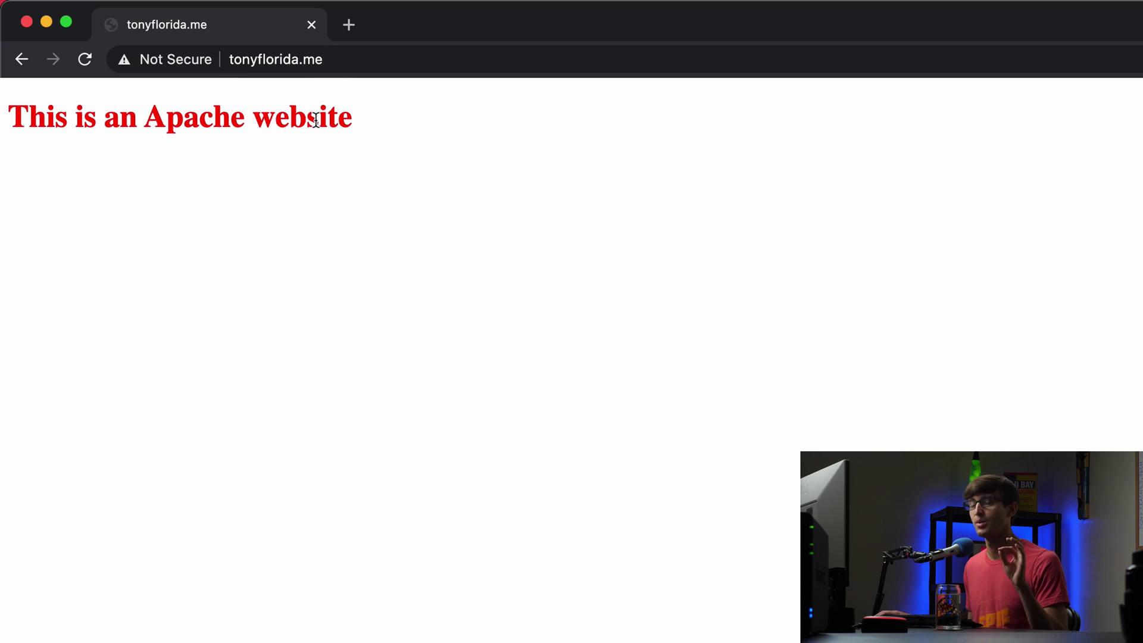
- Close the Guest window and retry tonyflorida.me in the original profile's browser window
{"action": "left_click", "coordinate": [311, 25]}
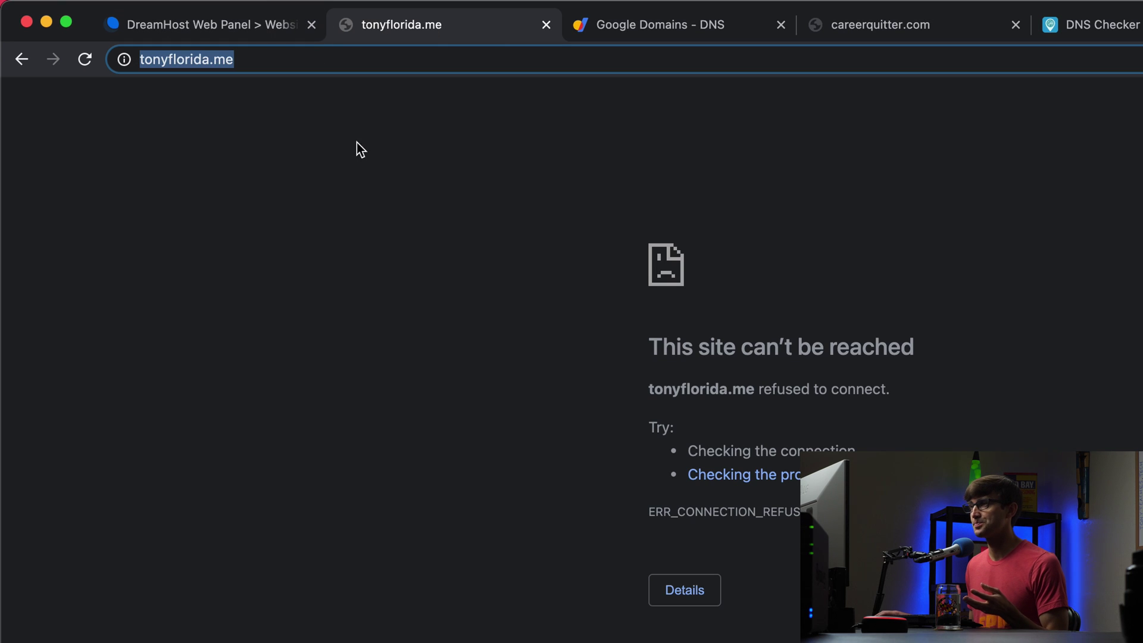
{"action": "left_click", "coordinate": [448, 69]}
{"action": "key", "text": "Return"}
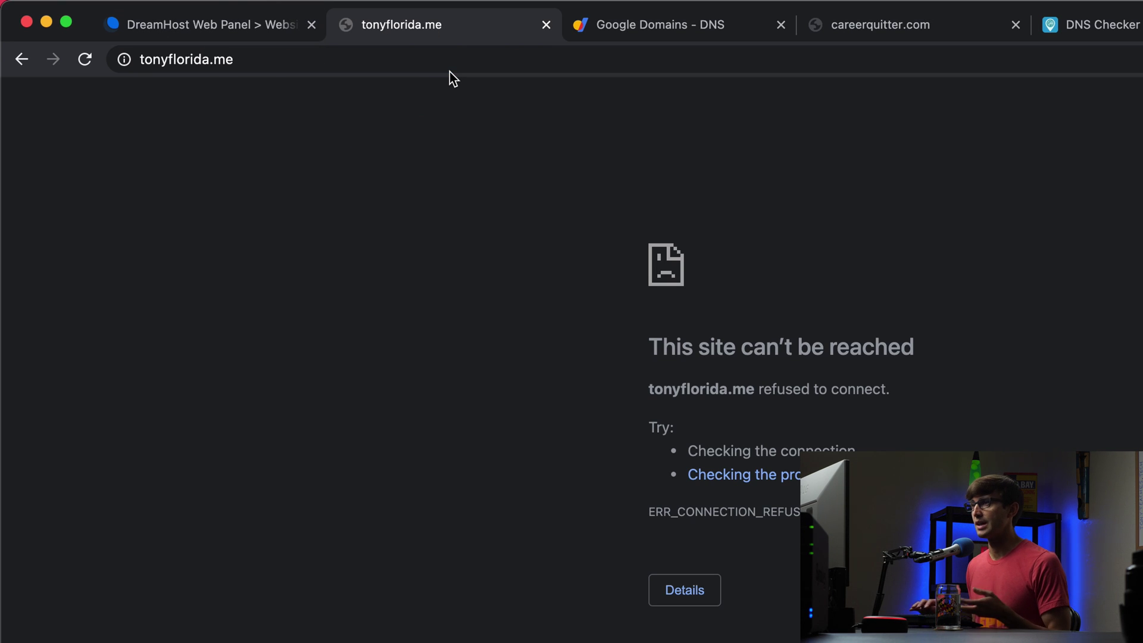